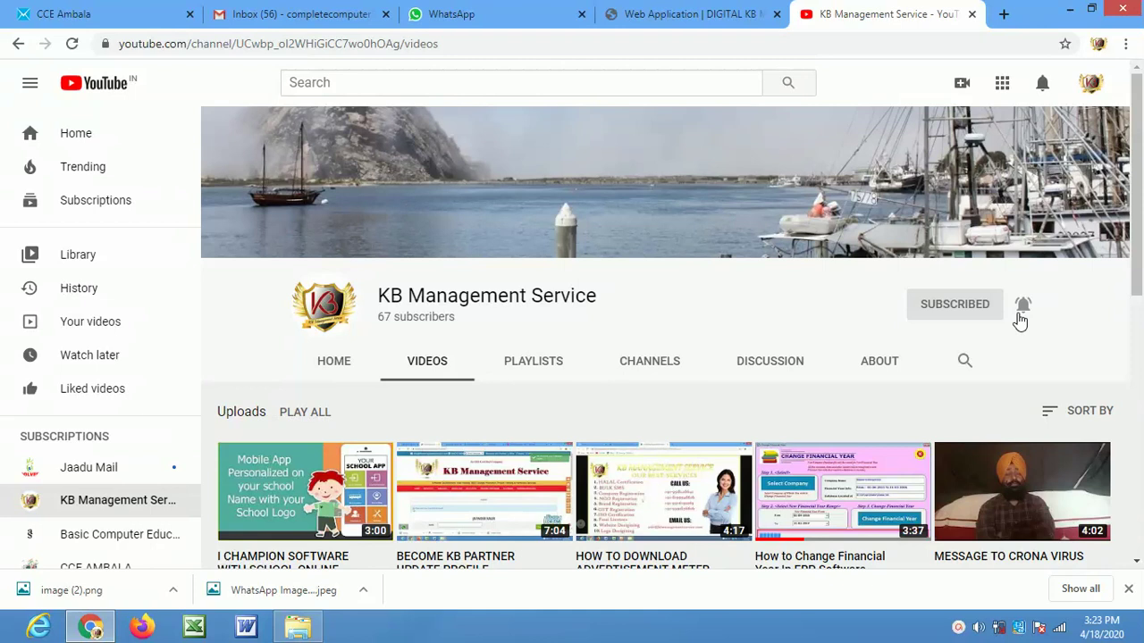
# Switch from the YouTube videos page to the 'Web Application | DIGITAL KB' dashboard tab
pyautogui.click(716, 15)
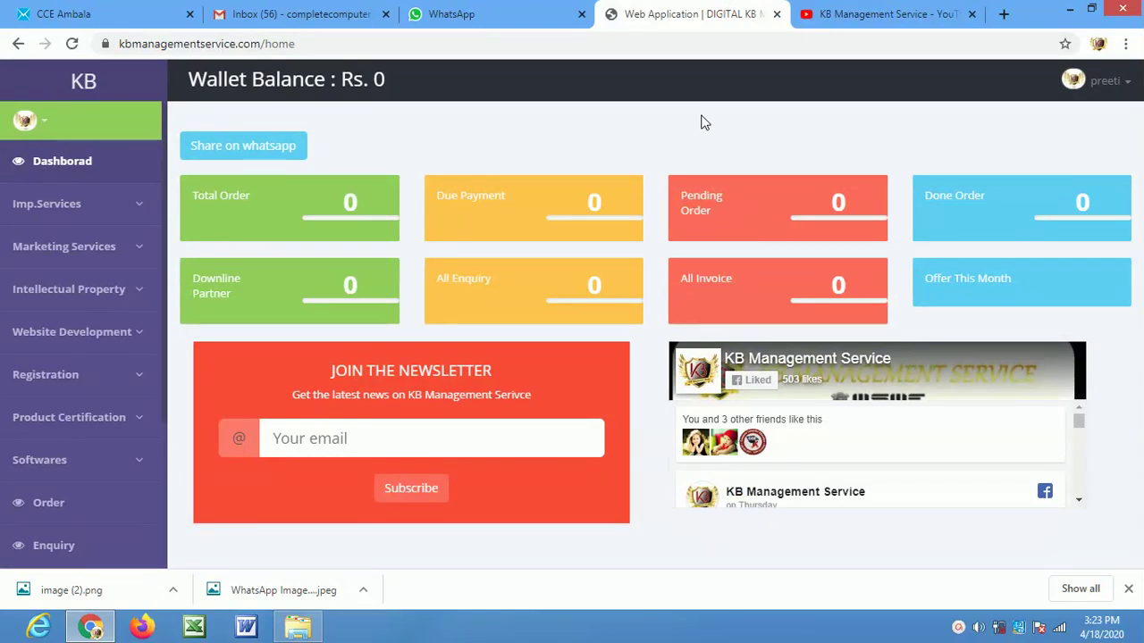
# Go to Profile from the user-name menu at top-right
pyautogui.click(1126, 89)
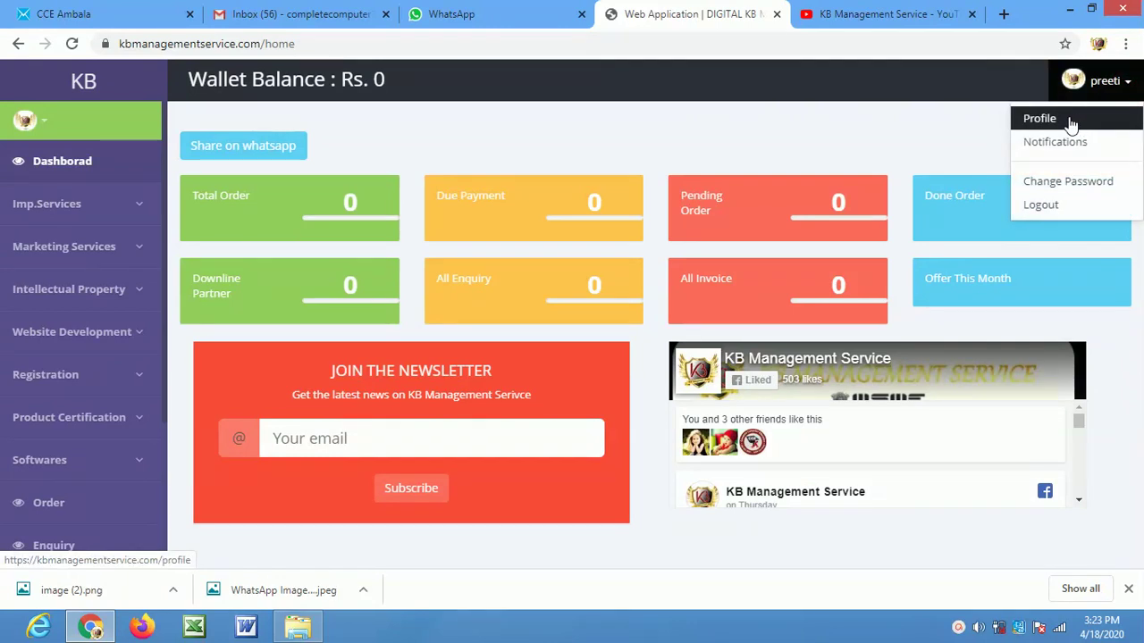
pyautogui.click(1060, 120)
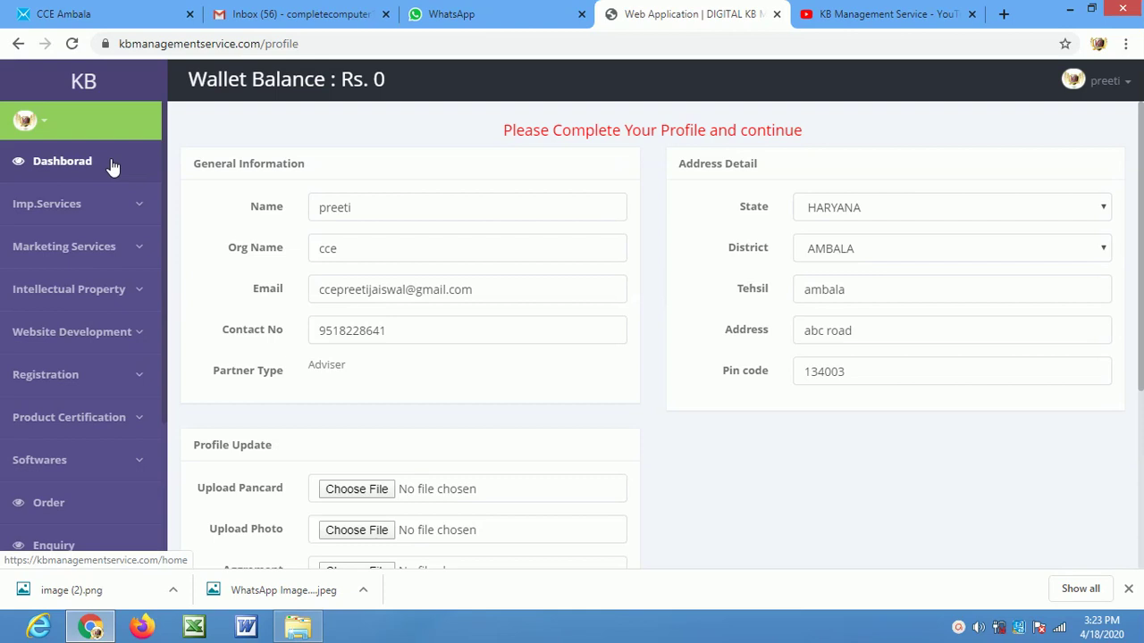
# Return to the Dashboard from the left sidebar
pyautogui.click(79, 164)
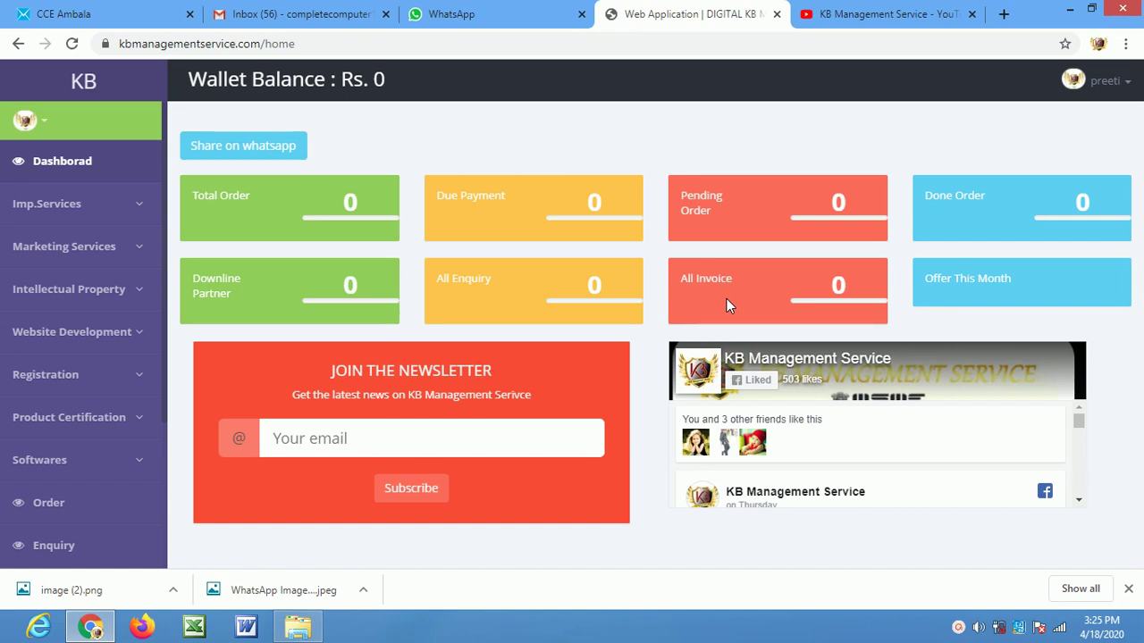
# Subscribe the partner's saved e-mail address to the newsletter using autofill
pyautogui.click(390, 437)
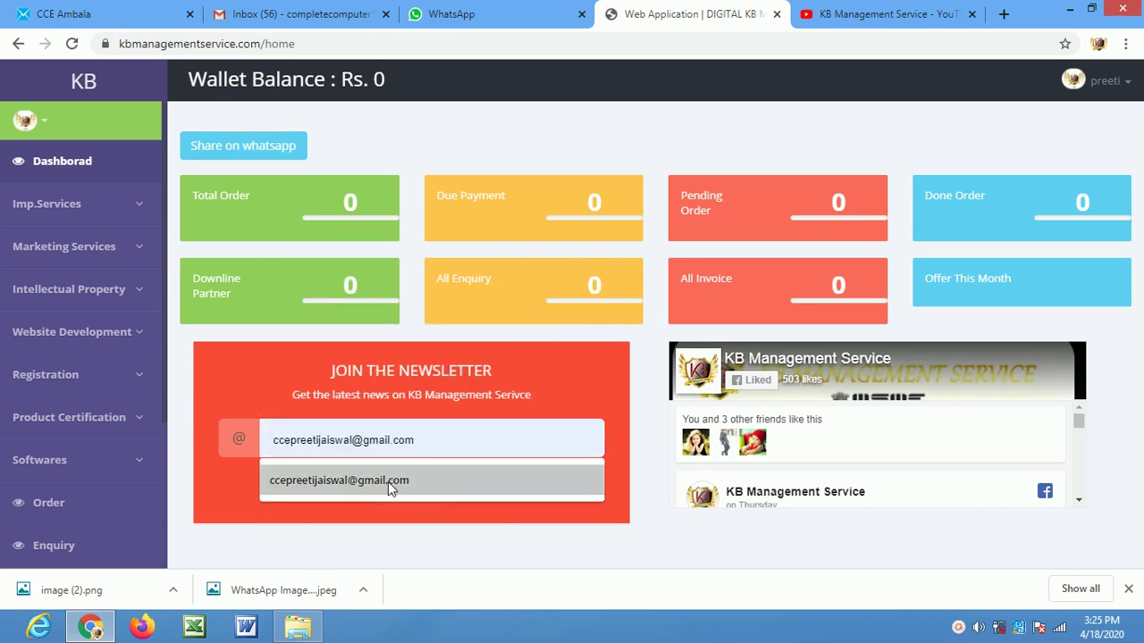
pyautogui.click(388, 482)
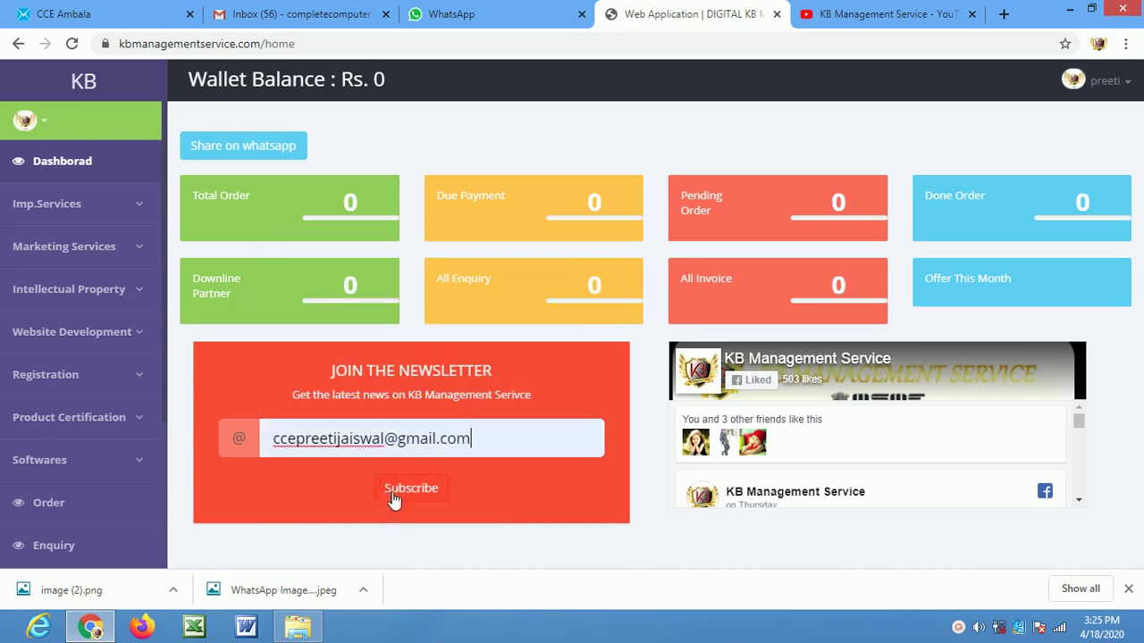
pyautogui.click(396, 496)
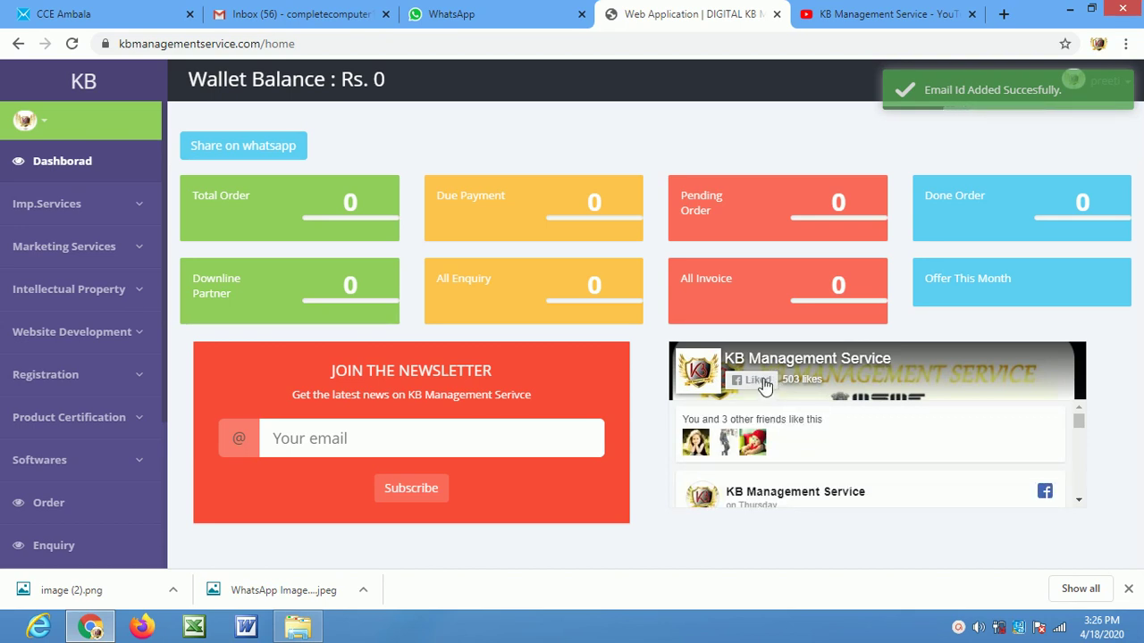
# Toggle the Facebook Like twice, then expand Imp.Services to list ISO, MSME and CE Marking
pyautogui.click(759, 382)
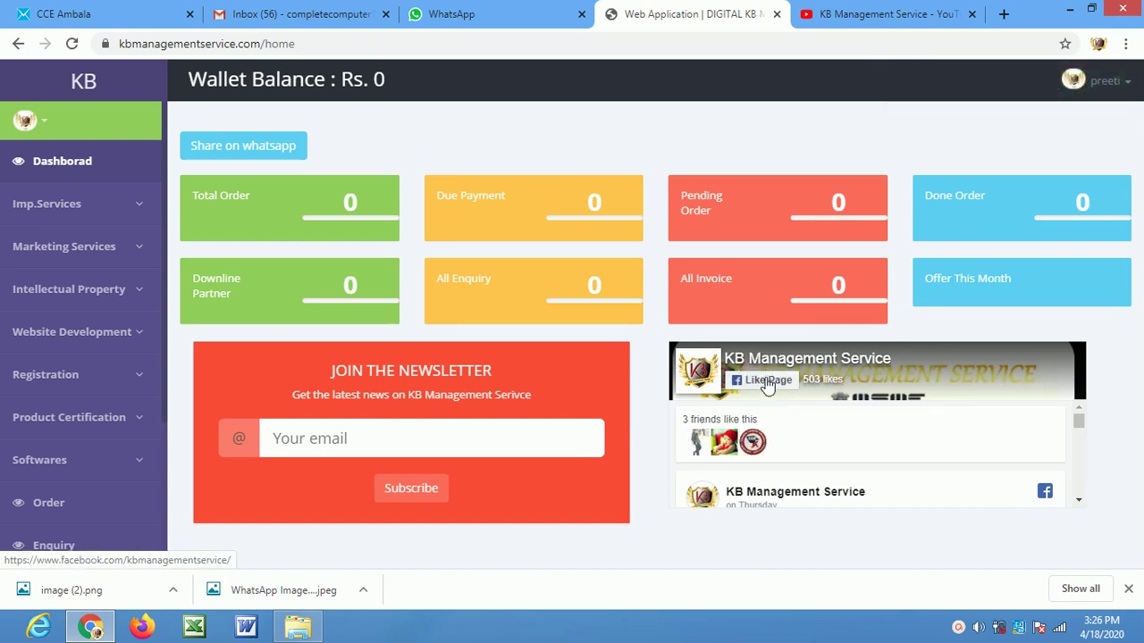
pyautogui.click(767, 385)
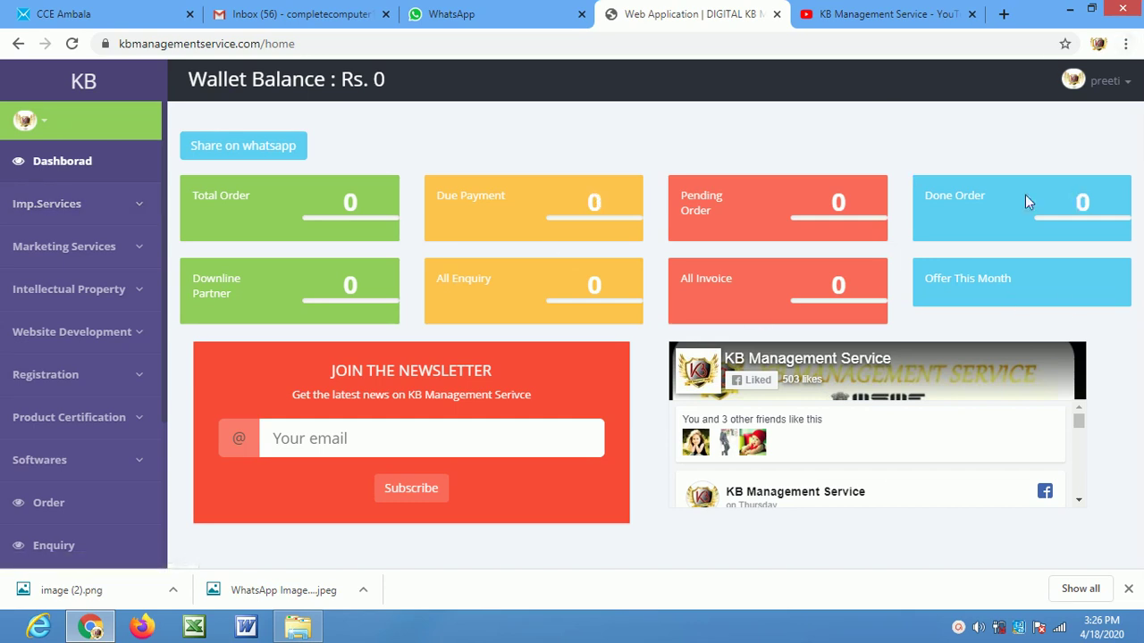
pyautogui.click(1115, 83)
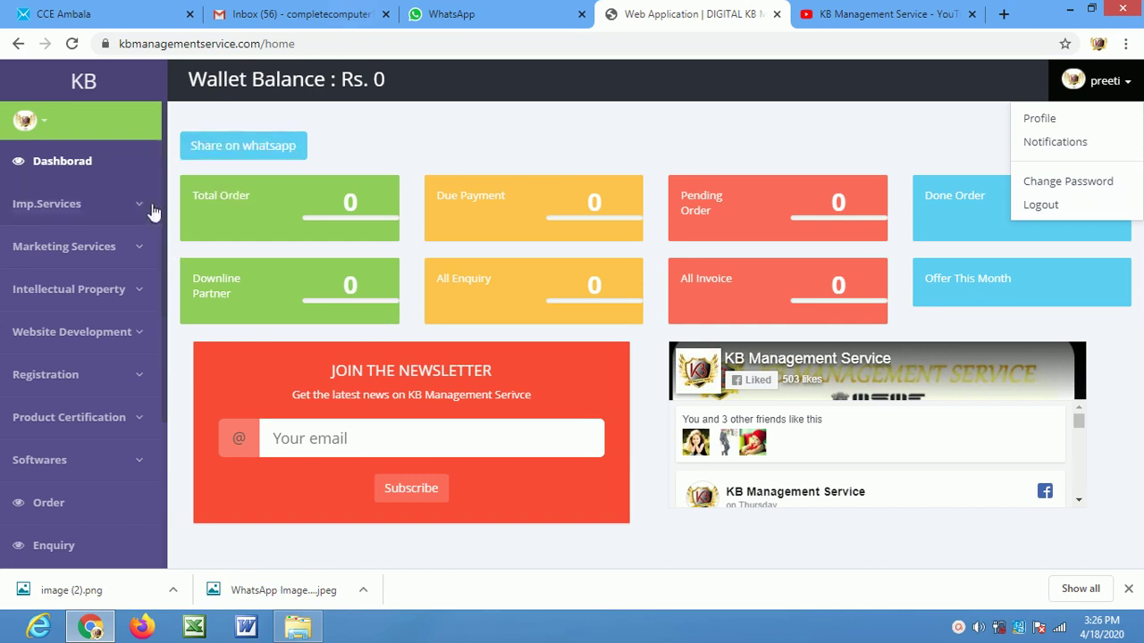
pyautogui.click(77, 203)
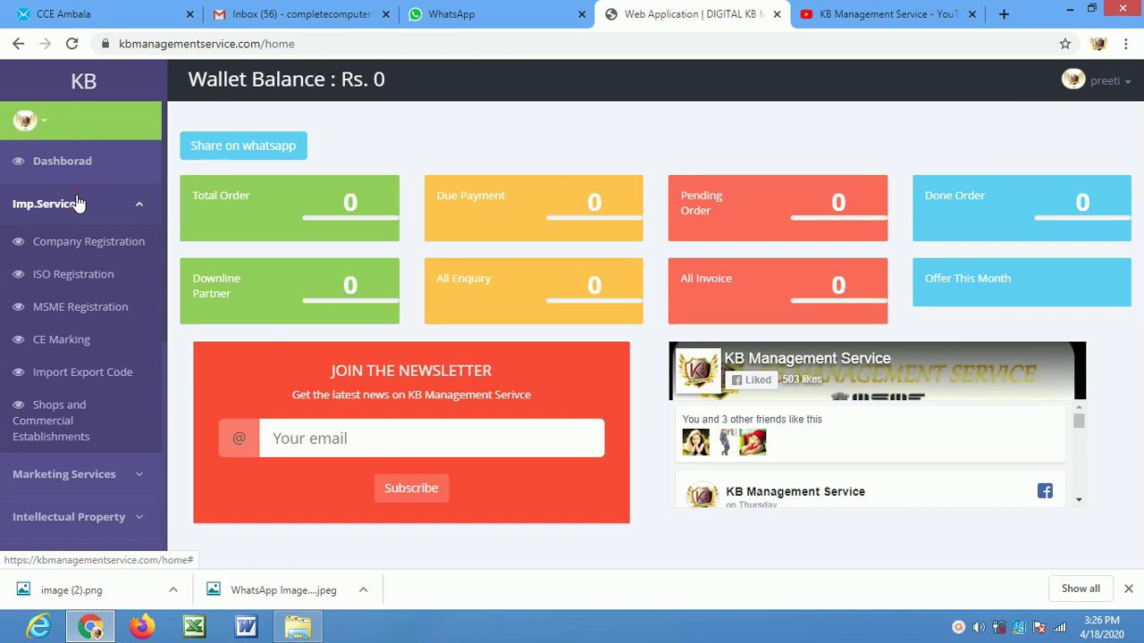
# Go to Company Registration under Imp.Services
pyautogui.click(107, 246)
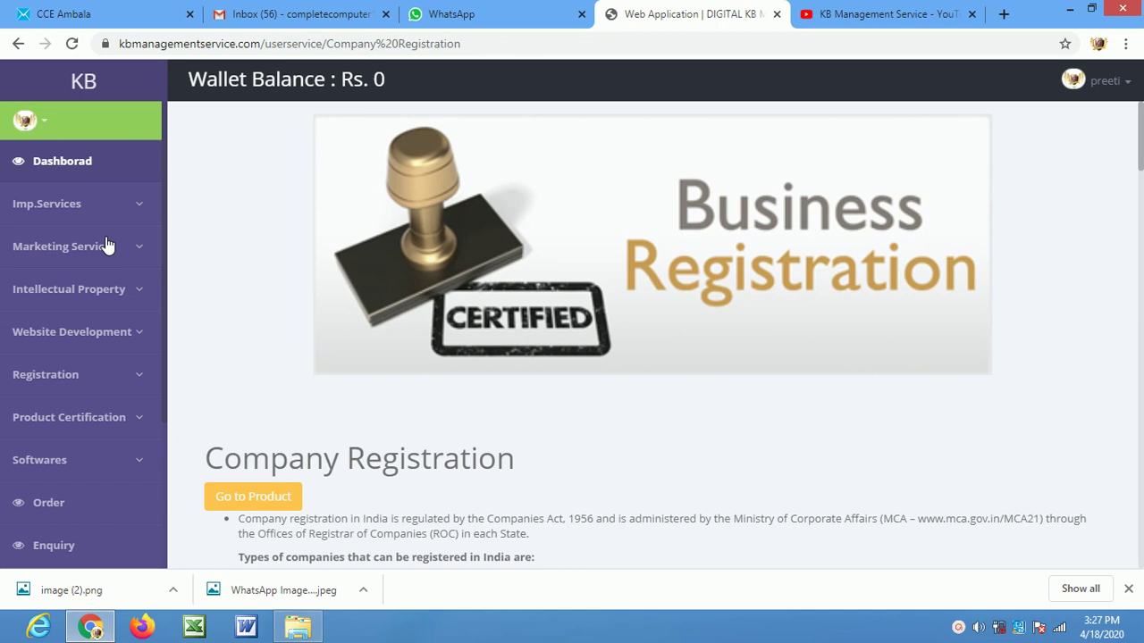
# Highlight Proprietorship and Partnership Registration in the description, then jump to the product list
pyautogui.scroll(-2, 617, 399)
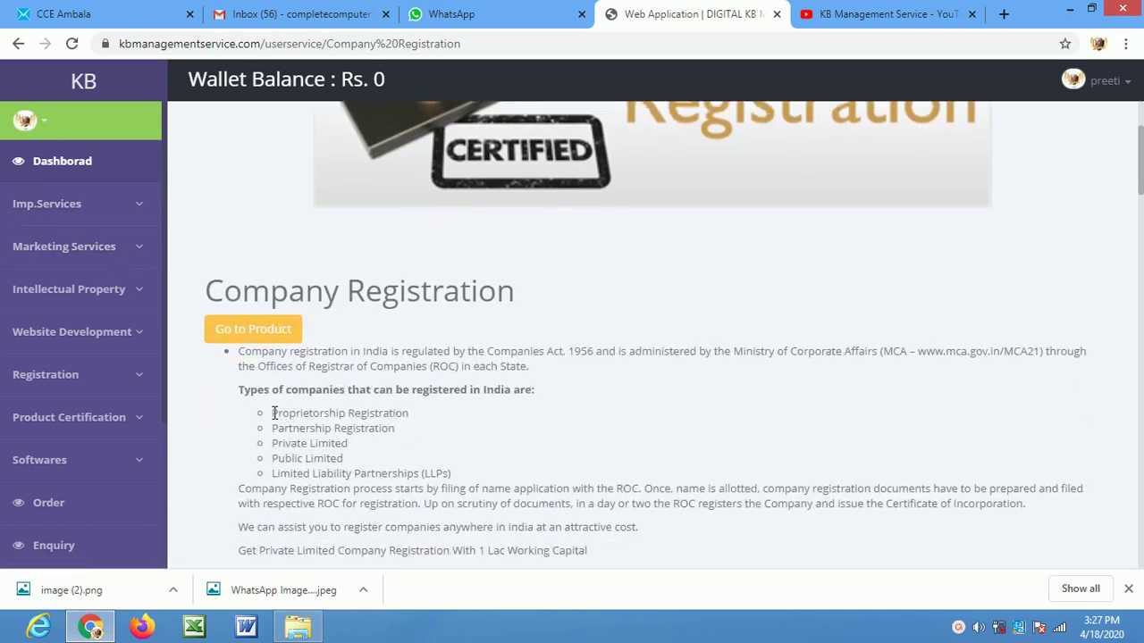
pyautogui.moveTo(273, 413); pyautogui.dragTo(427, 412)
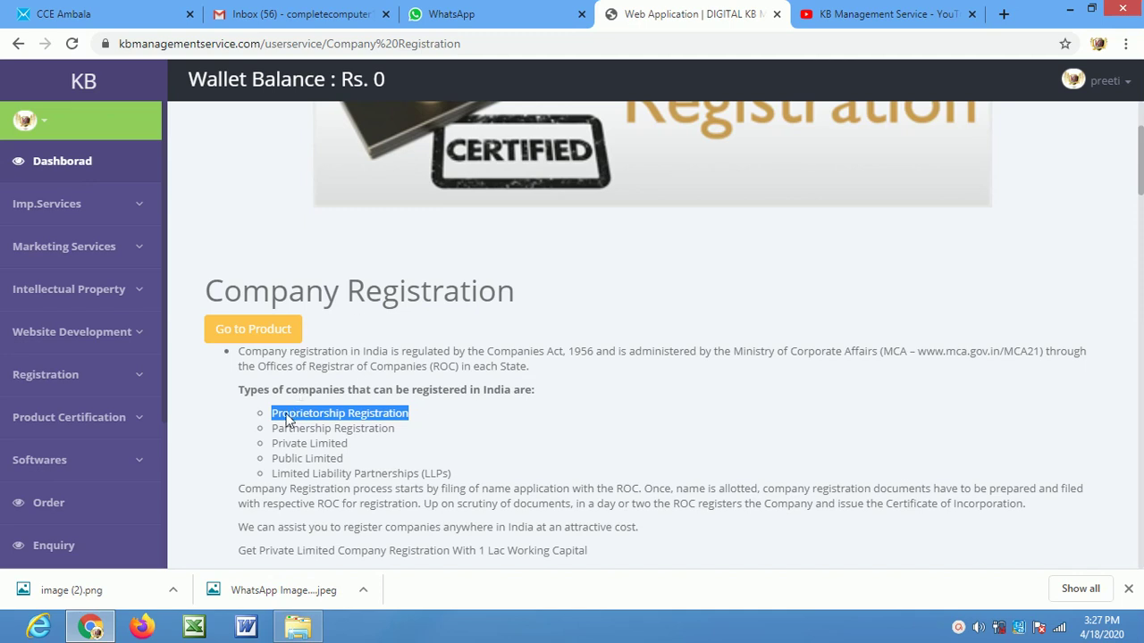
pyautogui.click(270, 426)
pyautogui.moveTo(288, 428); pyautogui.dragTo(414, 433)
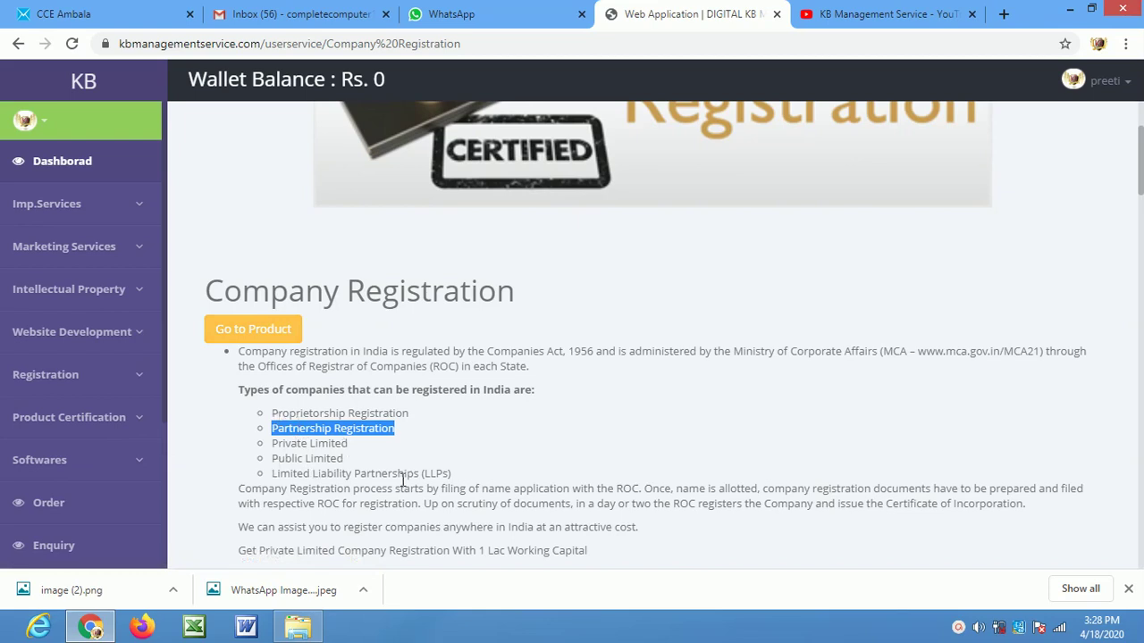
pyautogui.click(268, 331)
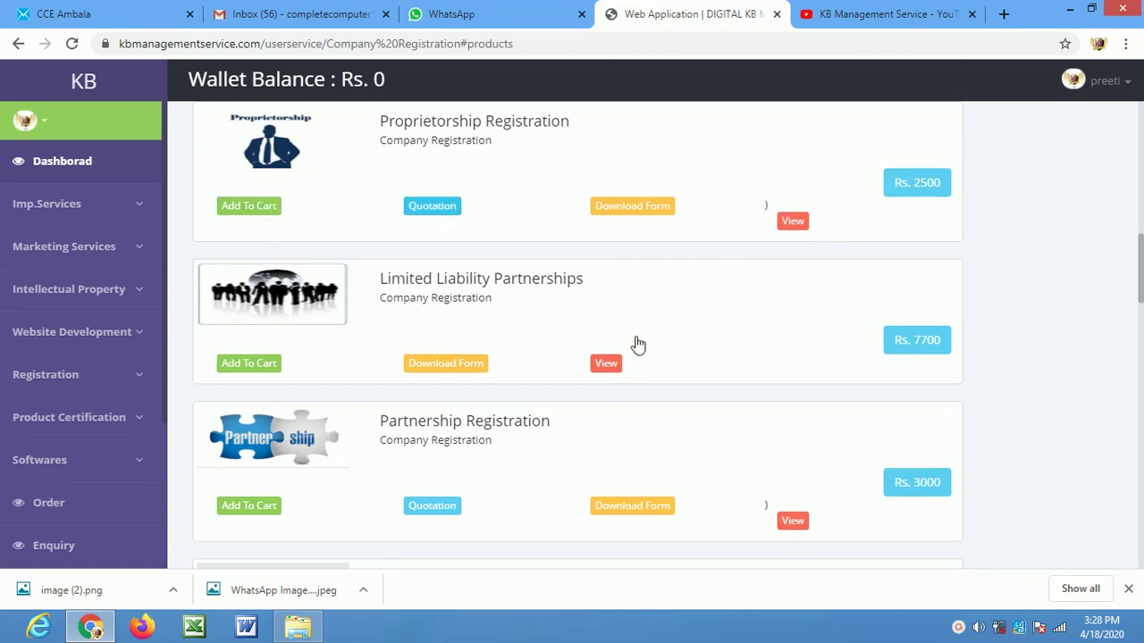
# View the Proprietorship card, then view Partnership Registration details in a new tab
pyautogui.click(793, 222)
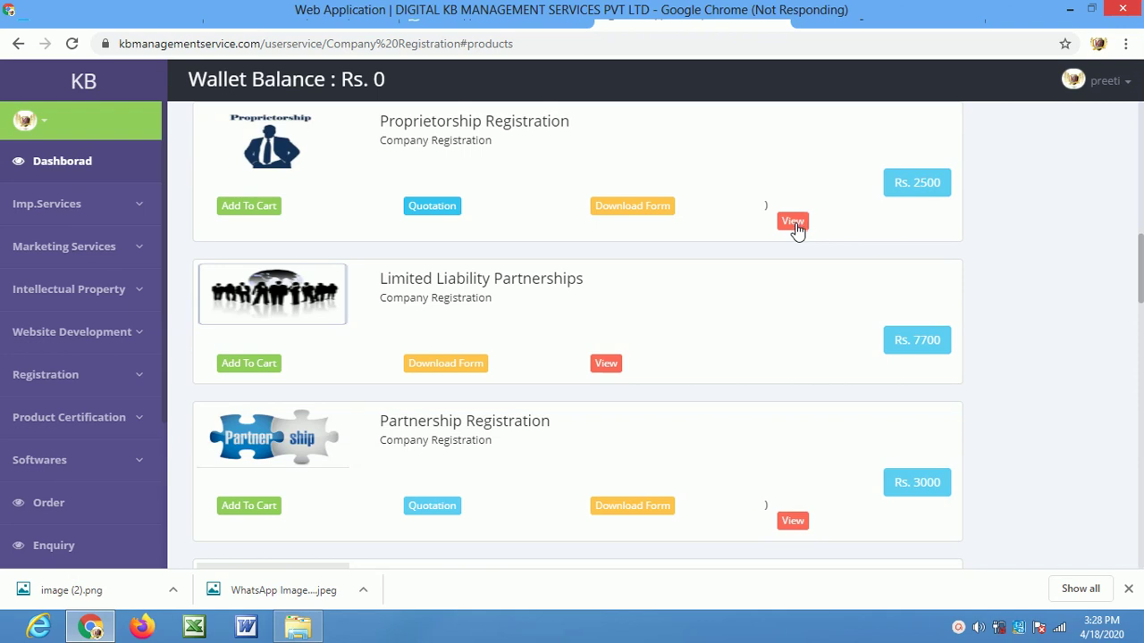
pyautogui.scroll(-3, 797, 228)
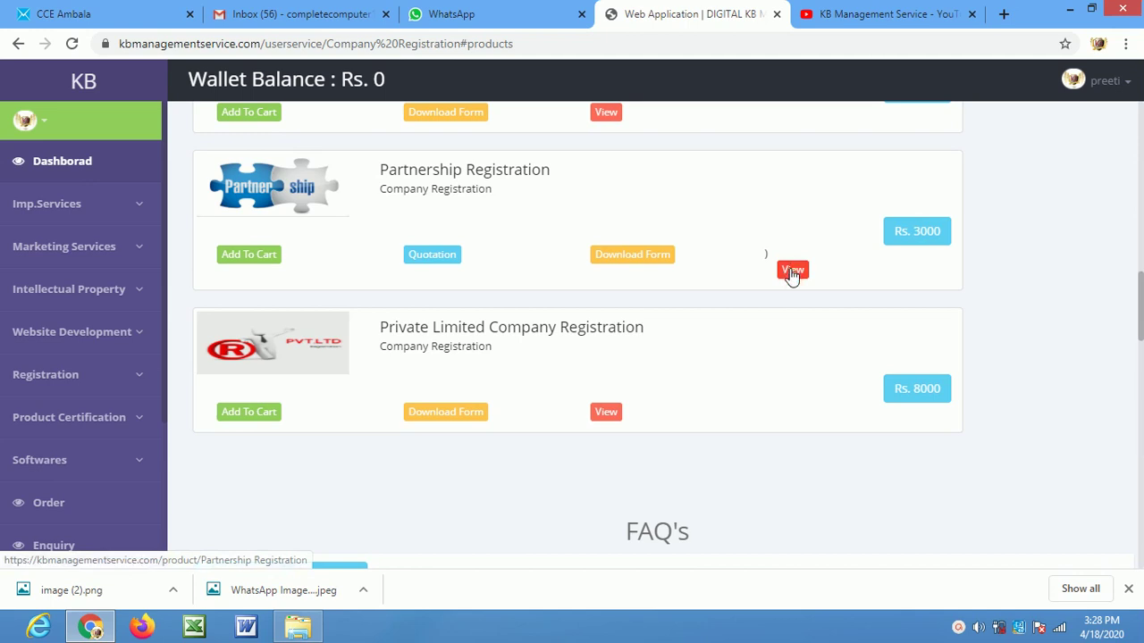
pyautogui.click(792, 271)
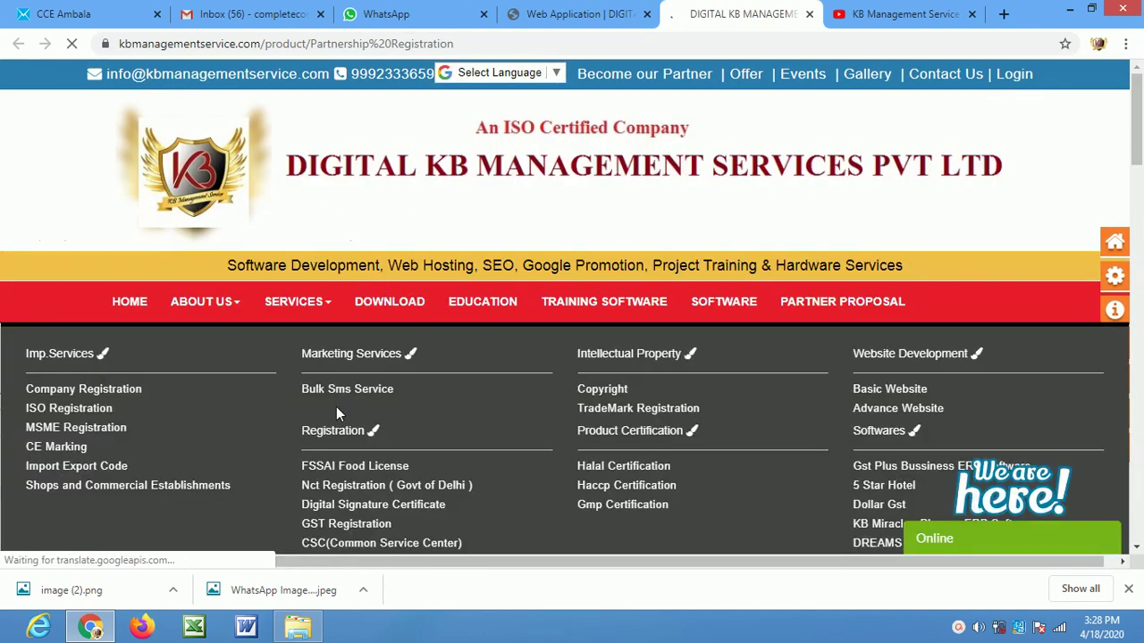
# Read the Partnership Registration steps and required documents, then return to the portal tab
pyautogui.scroll(-1, 510, 488)
pyautogui.scroll(-5, 511, 488)
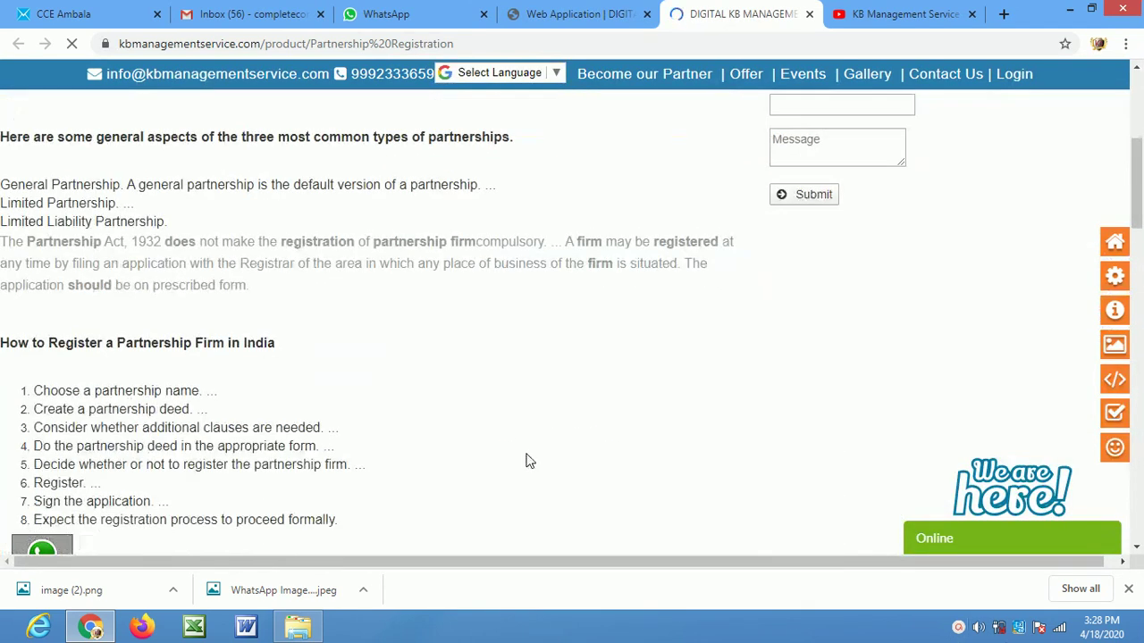
pyautogui.scroll(-3, 168, 361)
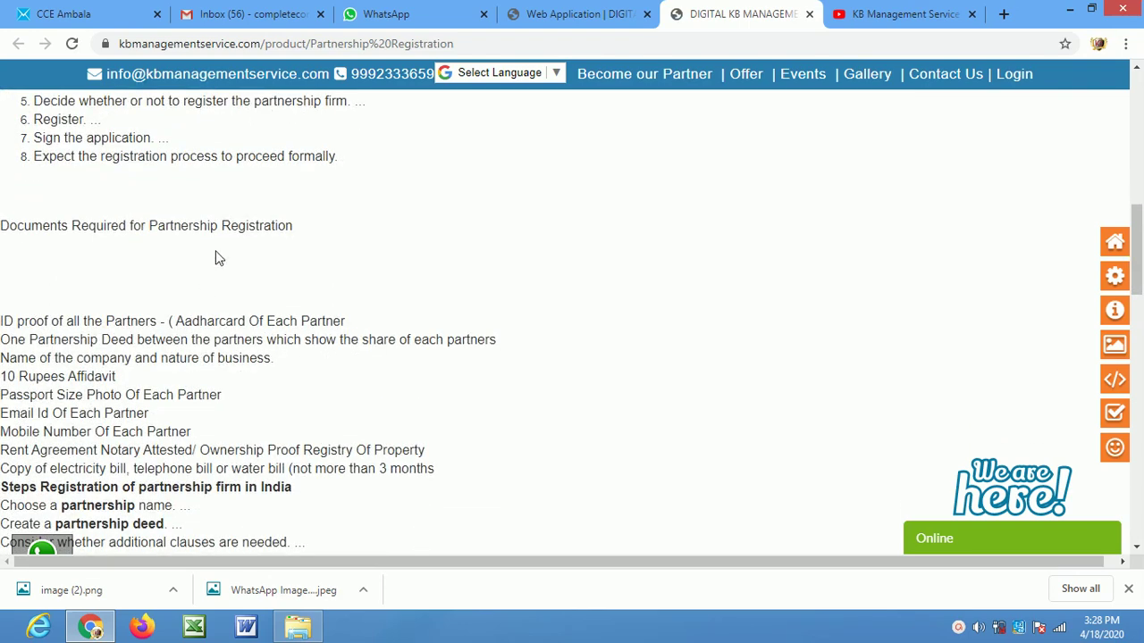
pyautogui.scroll(-2, 247, 338)
pyautogui.scroll(-5, 251, 335)
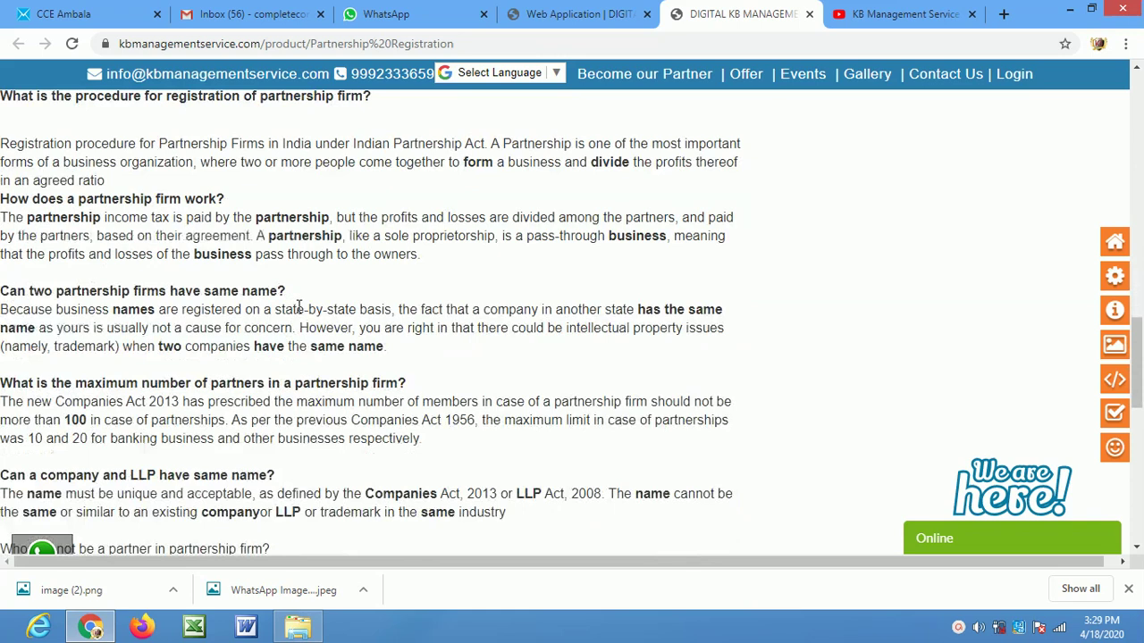
pyautogui.scroll(-1, 298, 307)
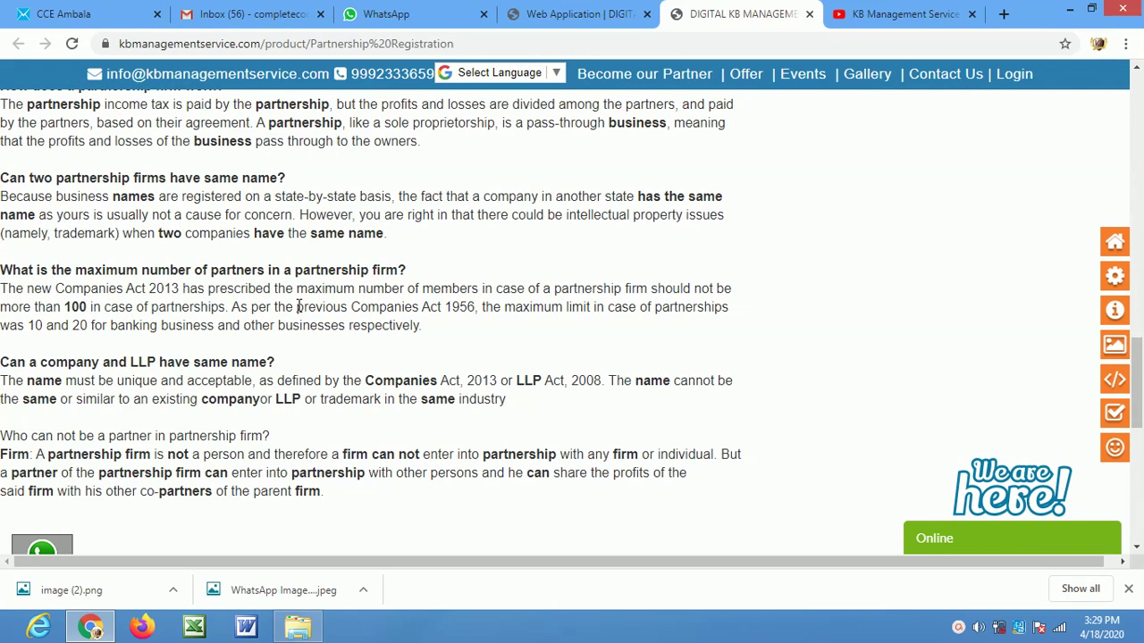
pyautogui.scroll(4, 299, 306)
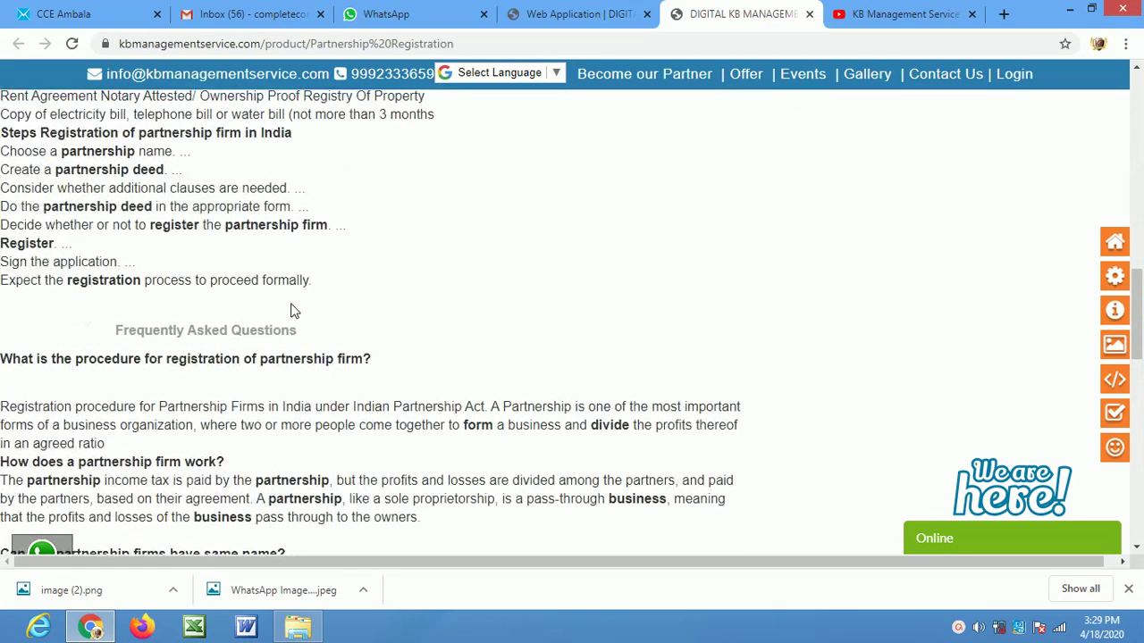
pyautogui.scroll(6, 346, 309)
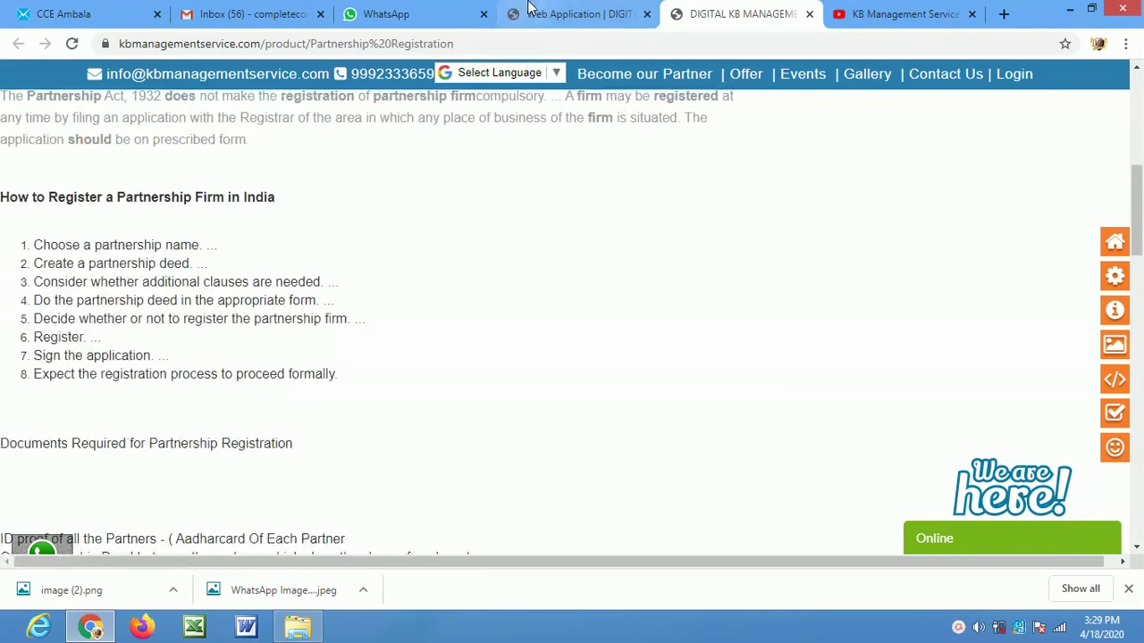
pyautogui.click(528, 10)
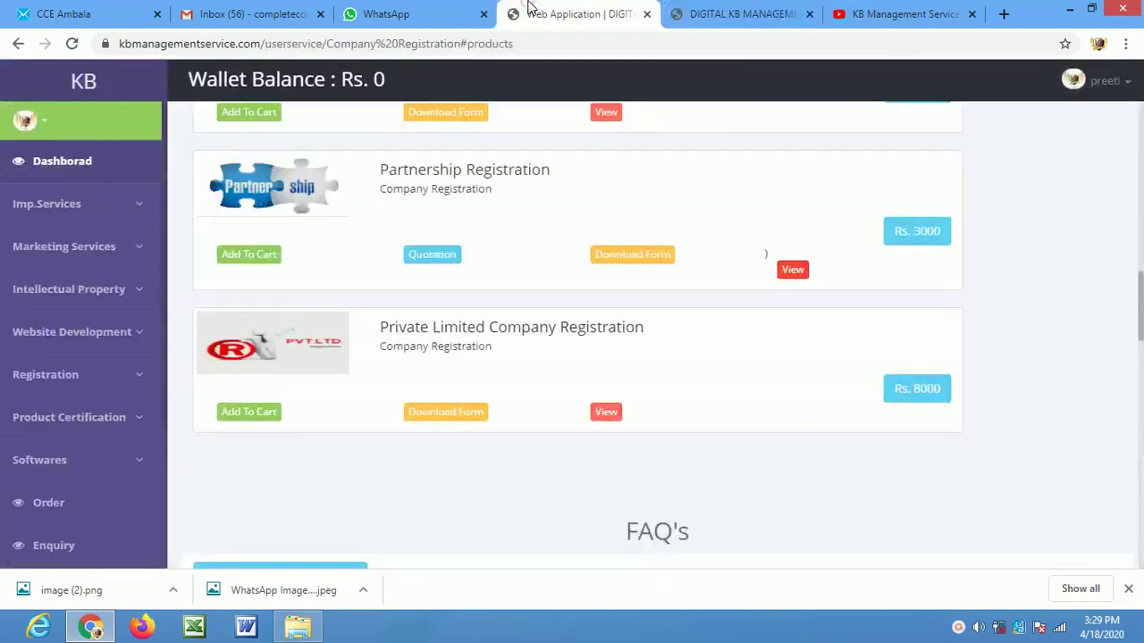
# Try the Partnership Registration quotation link, back out of the not-found page, and reach the products
pyautogui.click(433, 258)
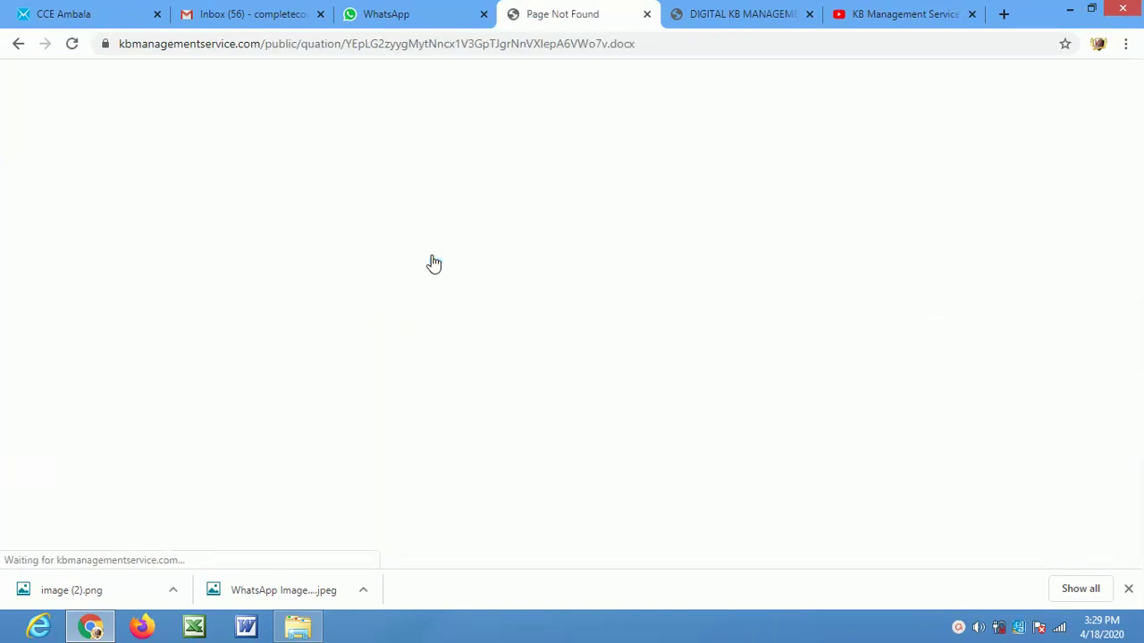
pyautogui.click(17, 43)
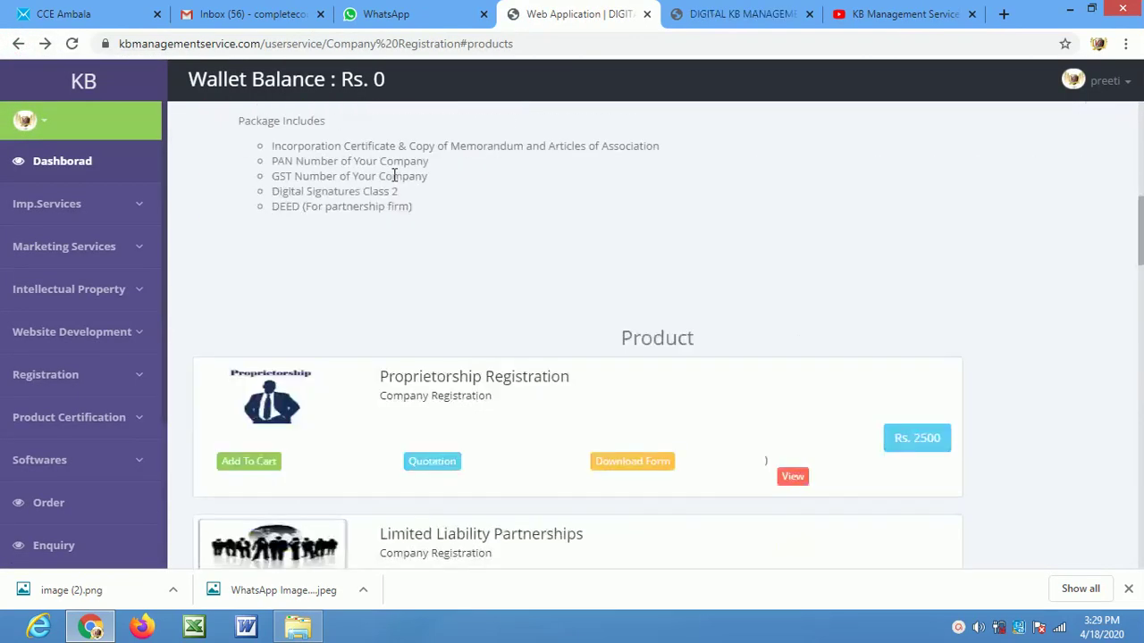
pyautogui.scroll(-1, 524, 408)
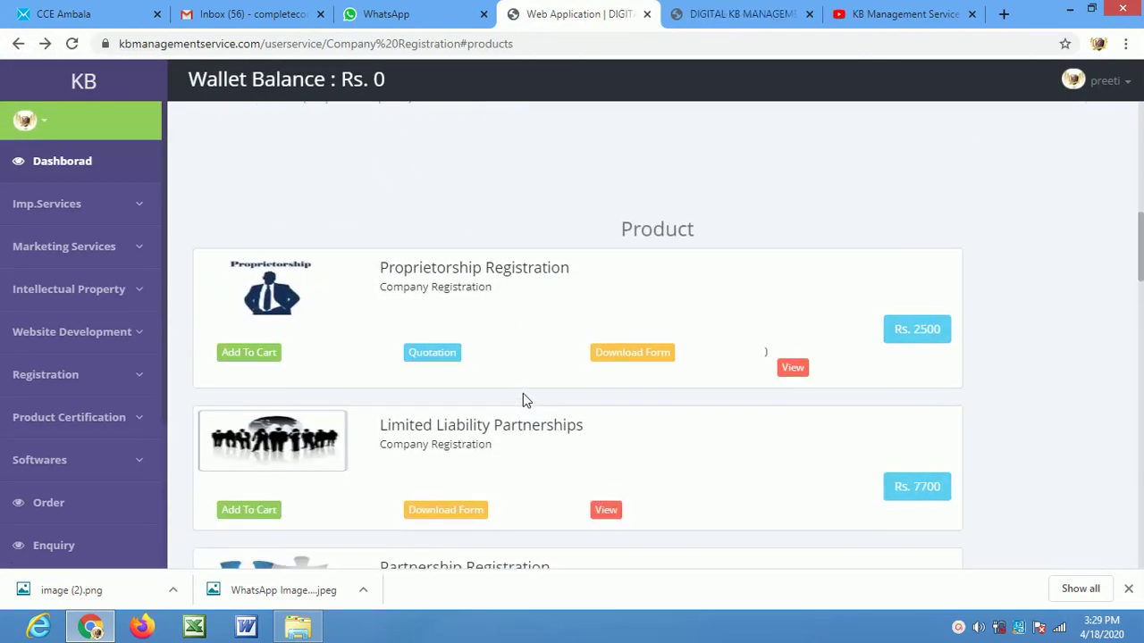
pyautogui.scroll(-1, 527, 389)
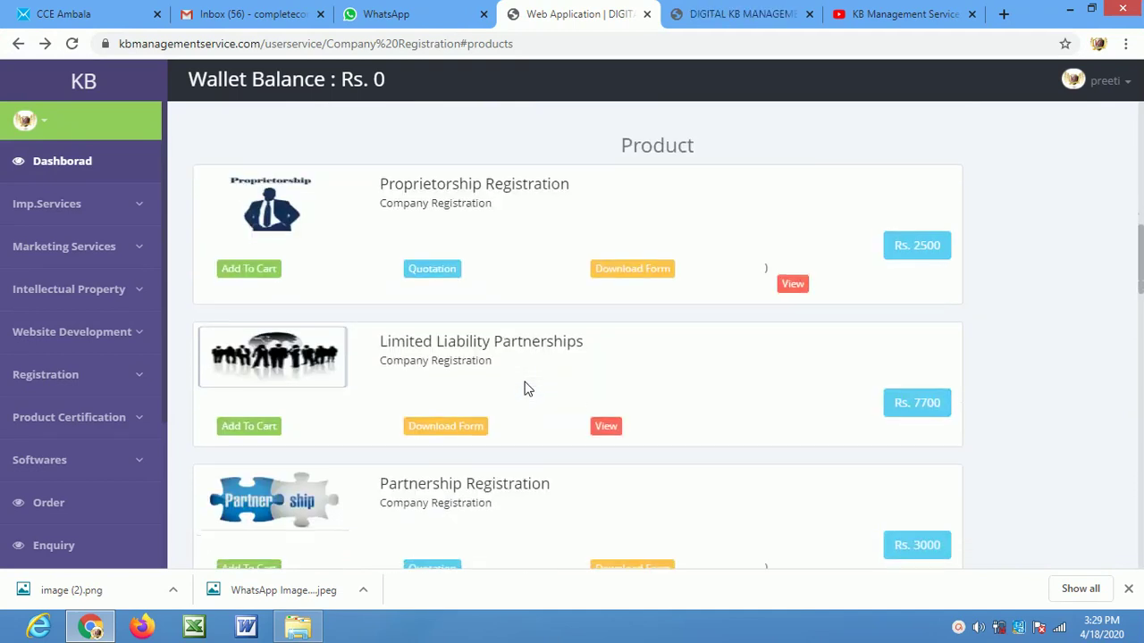
# Add Proprietorship Registration to the cart and look over its organization, director, contact and document fields
pyautogui.click(259, 275)
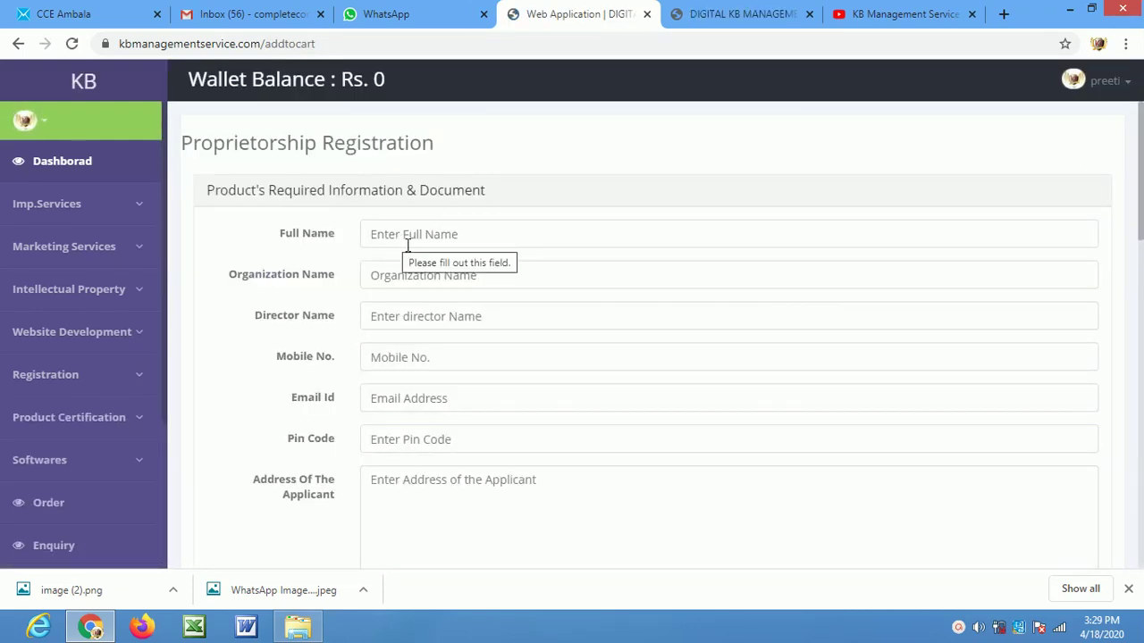
pyautogui.scroll(-12, 413, 308)
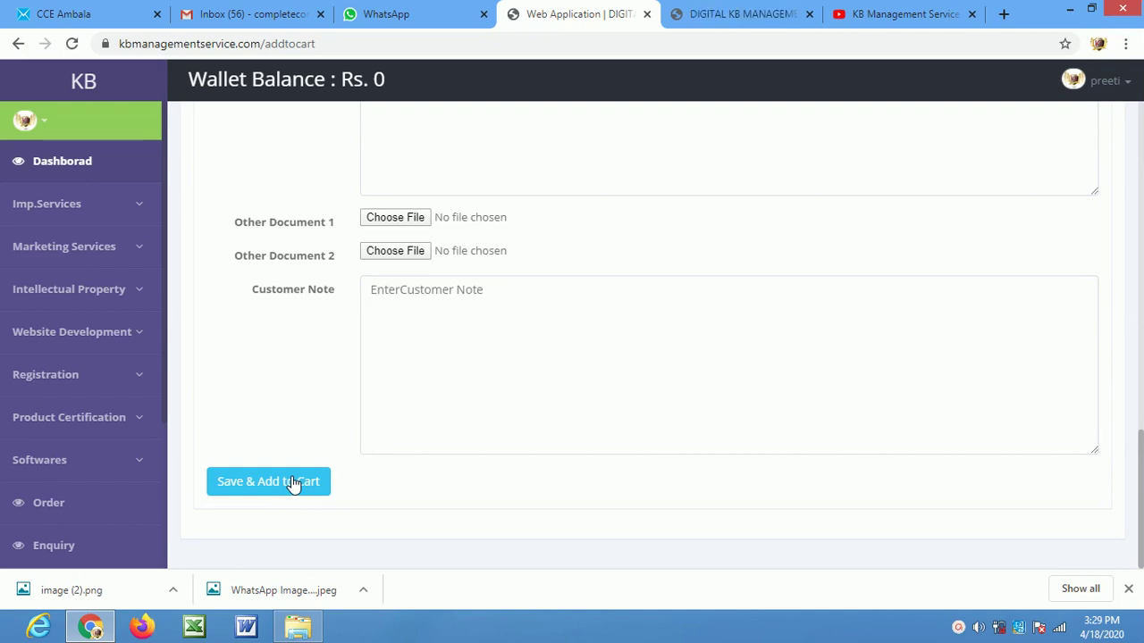
pyautogui.click(1099, 96)
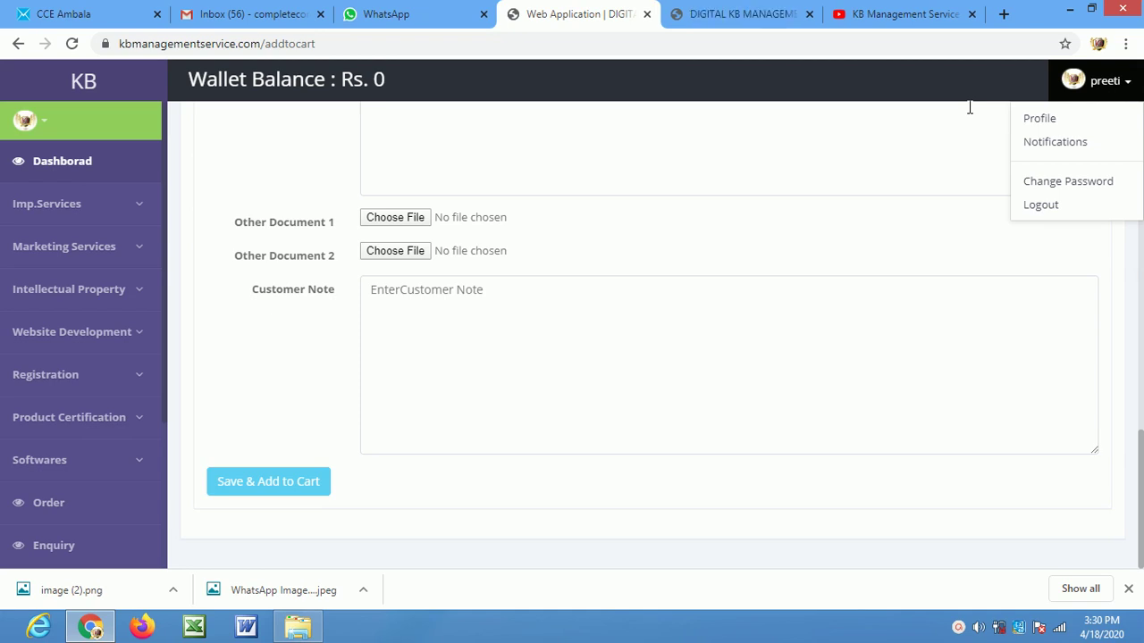
pyautogui.scroll(15, 693, 306)
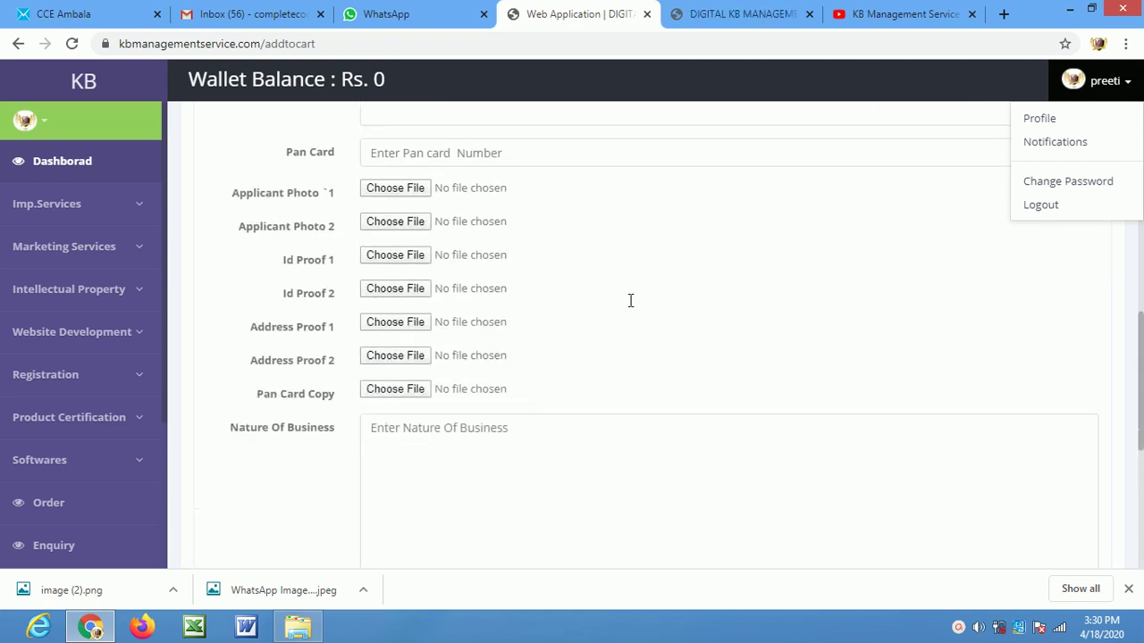
pyautogui.scroll(-1, 467, 235)
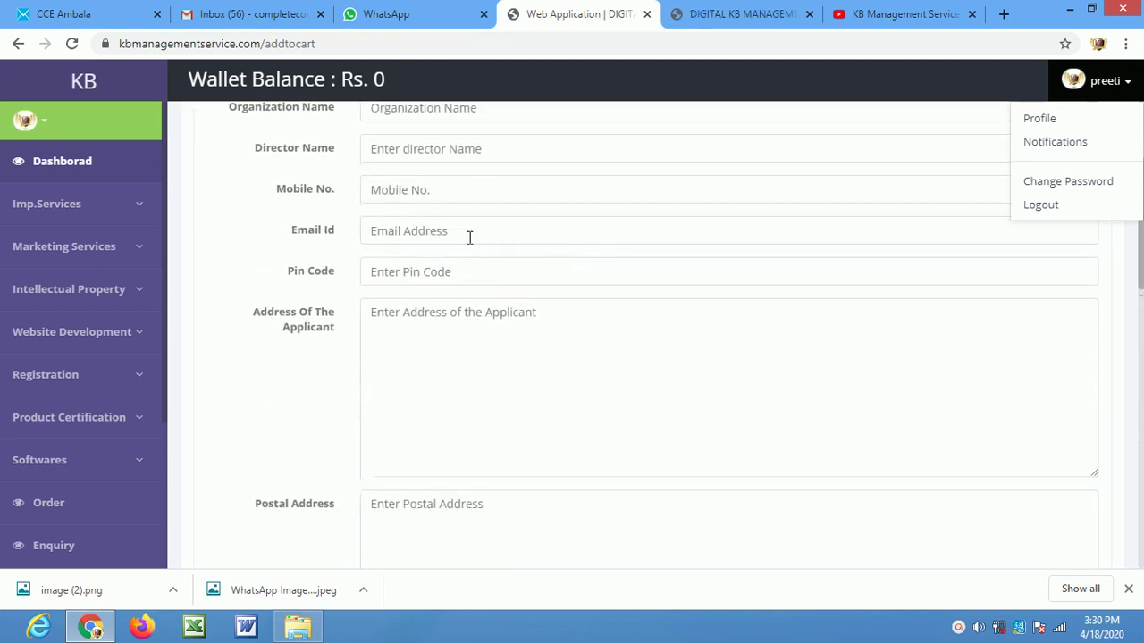
pyautogui.scroll(2, 506, 204)
# Enter the applicant's full name, organization name, director name and mobile number
pyautogui.click(439, 232)
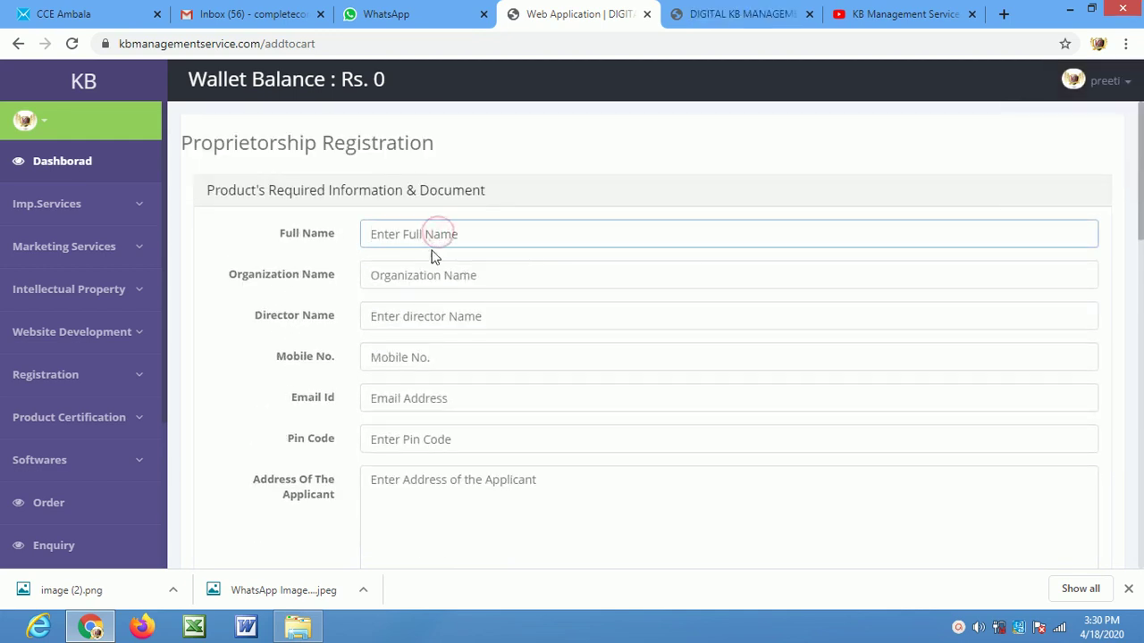
pyautogui.write('jatinder')
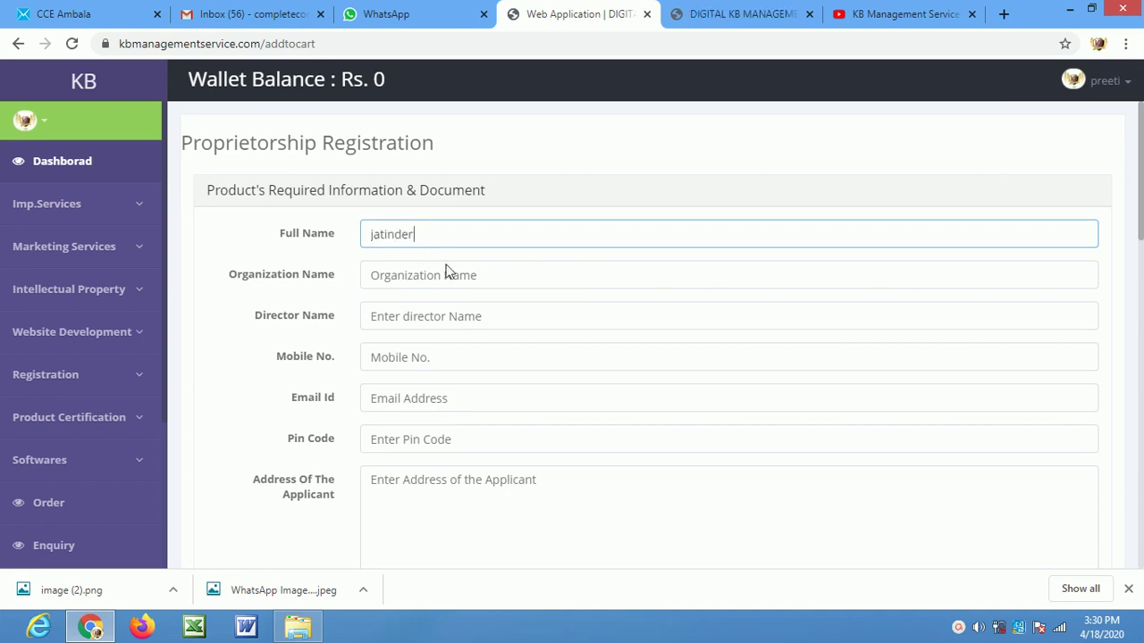
pyautogui.click(476, 285)
pyautogui.write('cce')
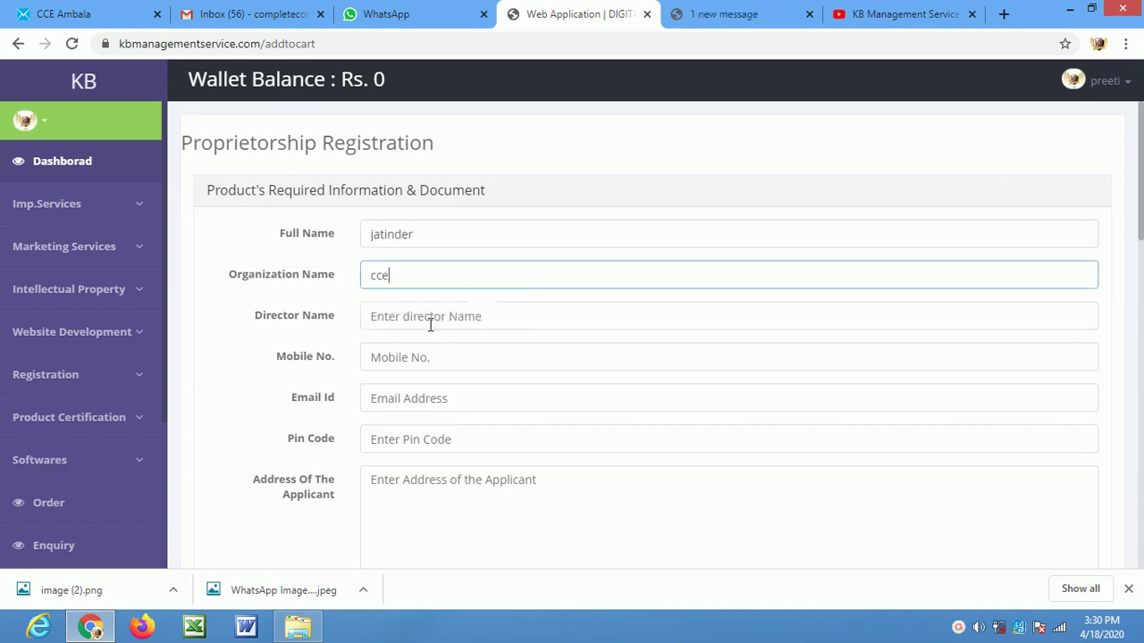
pyautogui.click(429, 321)
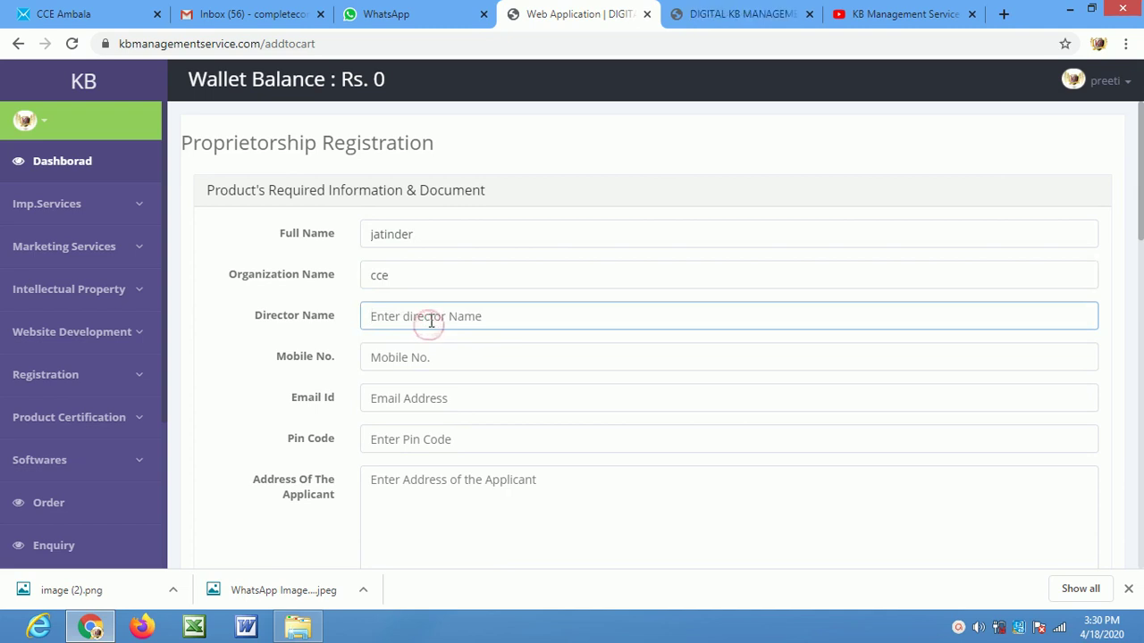
pyautogui.write('abc')
pyautogui.click(442, 364)
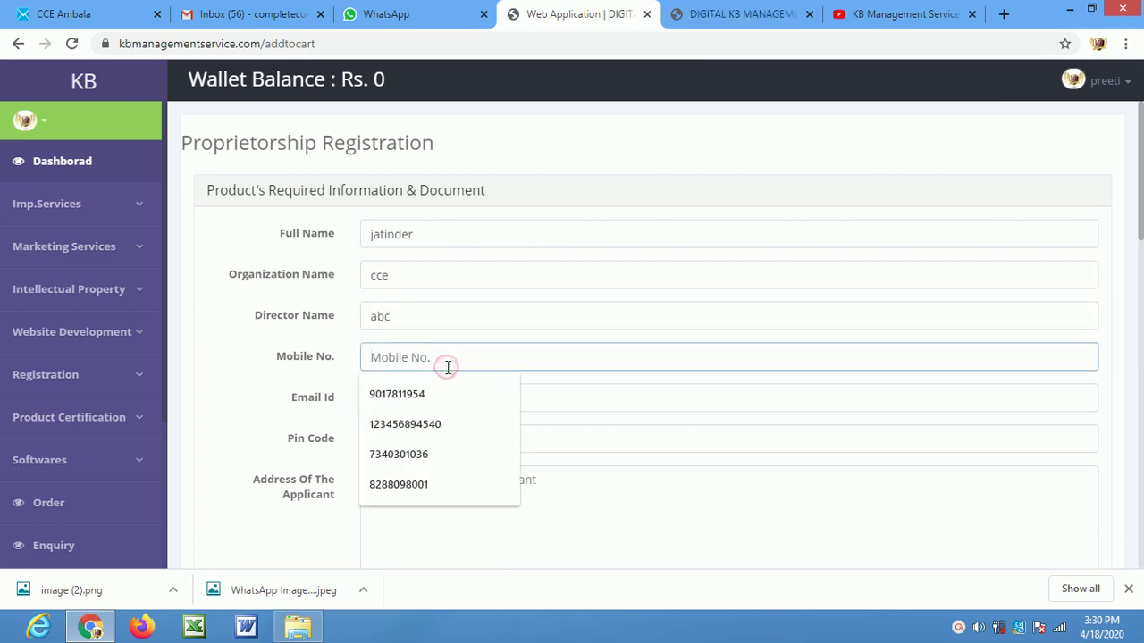
# Pick the saved e-mail suggestion, then fill in the applicant's pin code and address
pyautogui.click(456, 393)
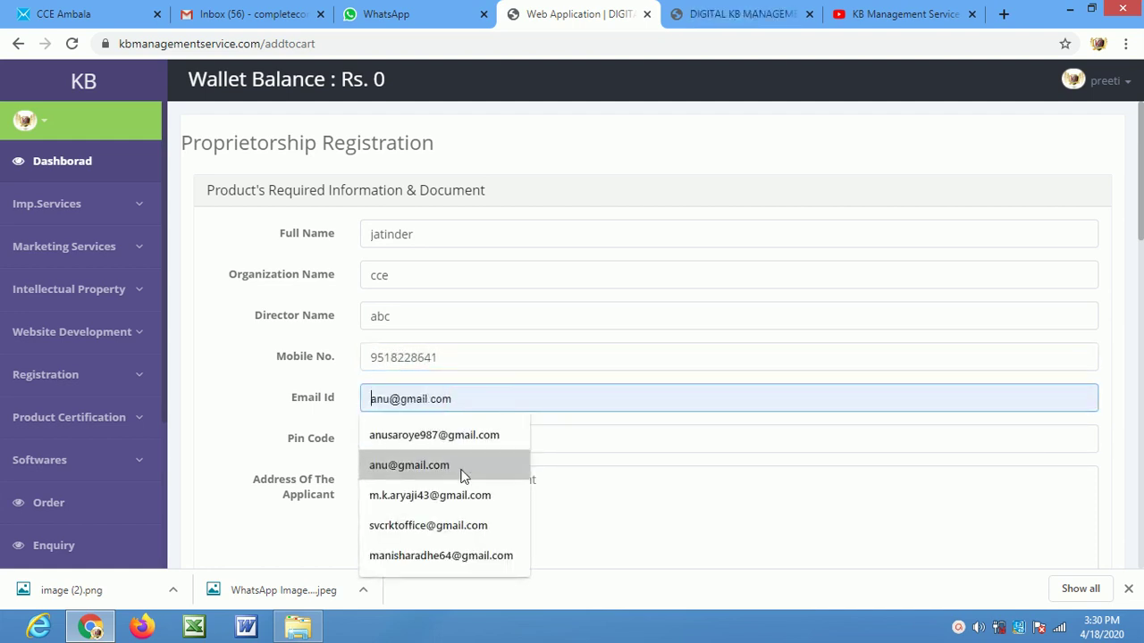
pyautogui.click(462, 465)
pyautogui.click(445, 439)
pyautogui.write('134003')
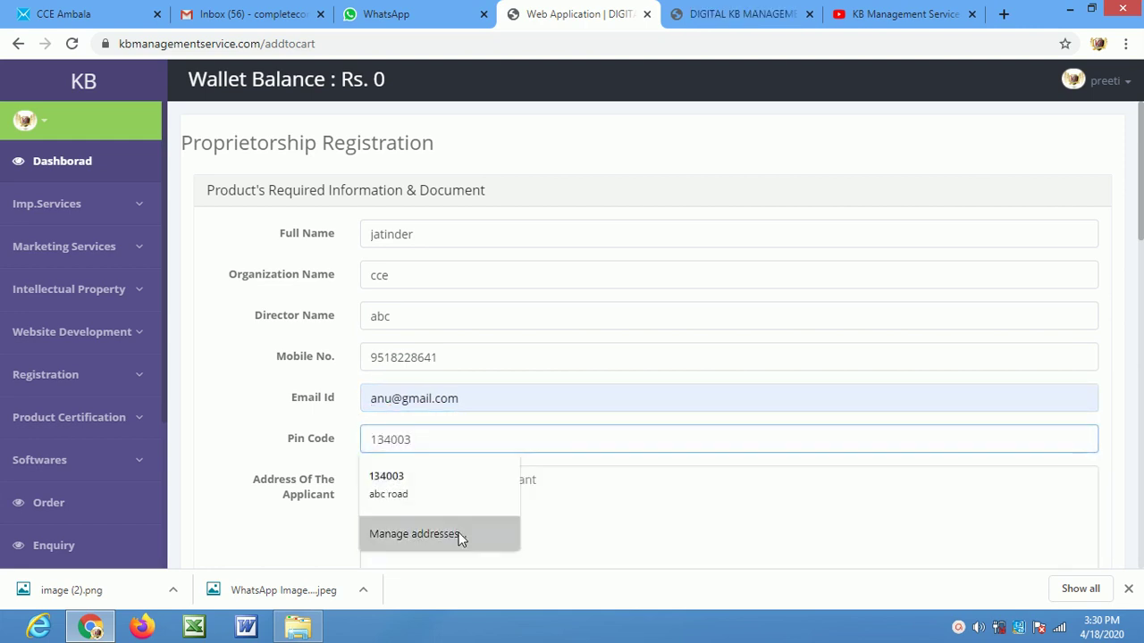
pyautogui.click(575, 492)
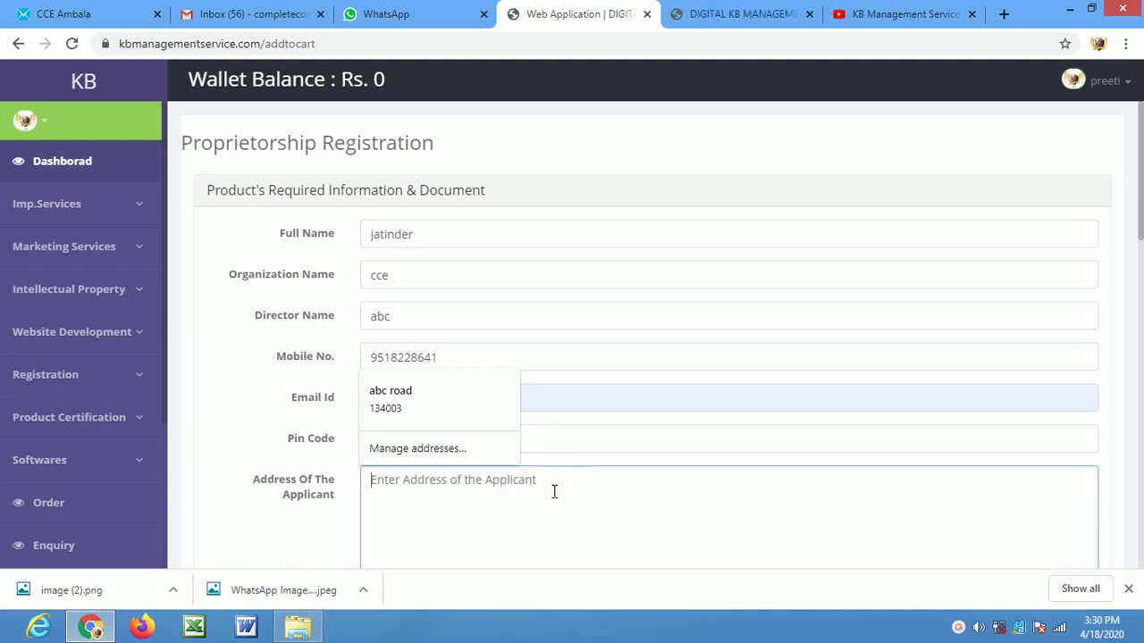
pyautogui.write('abc ')
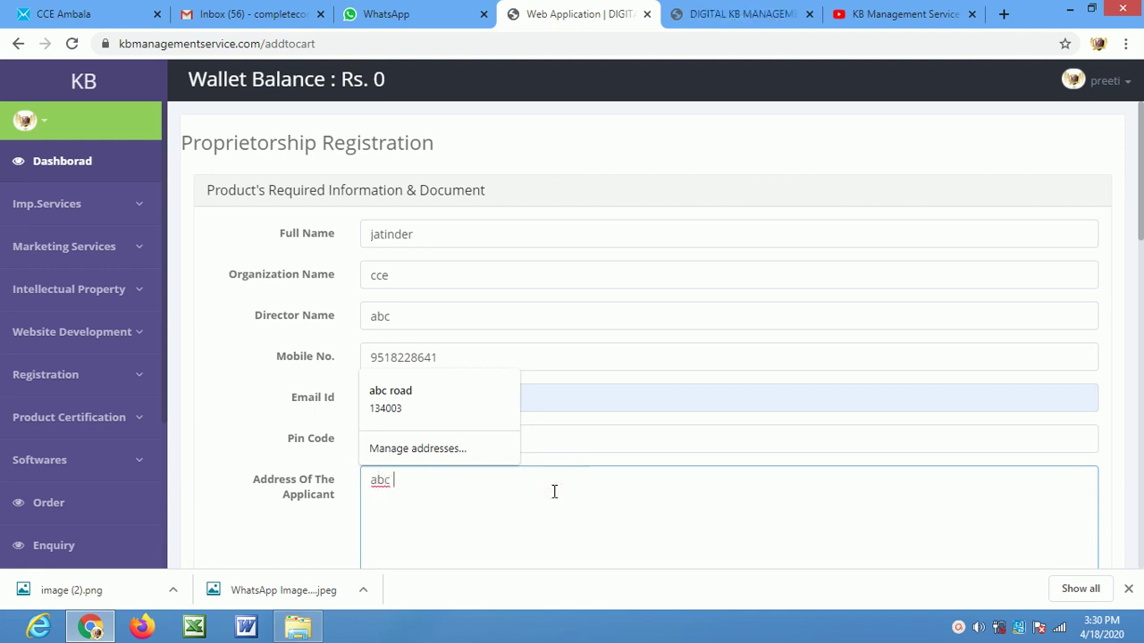
pyautogui.write('road , ambala road')
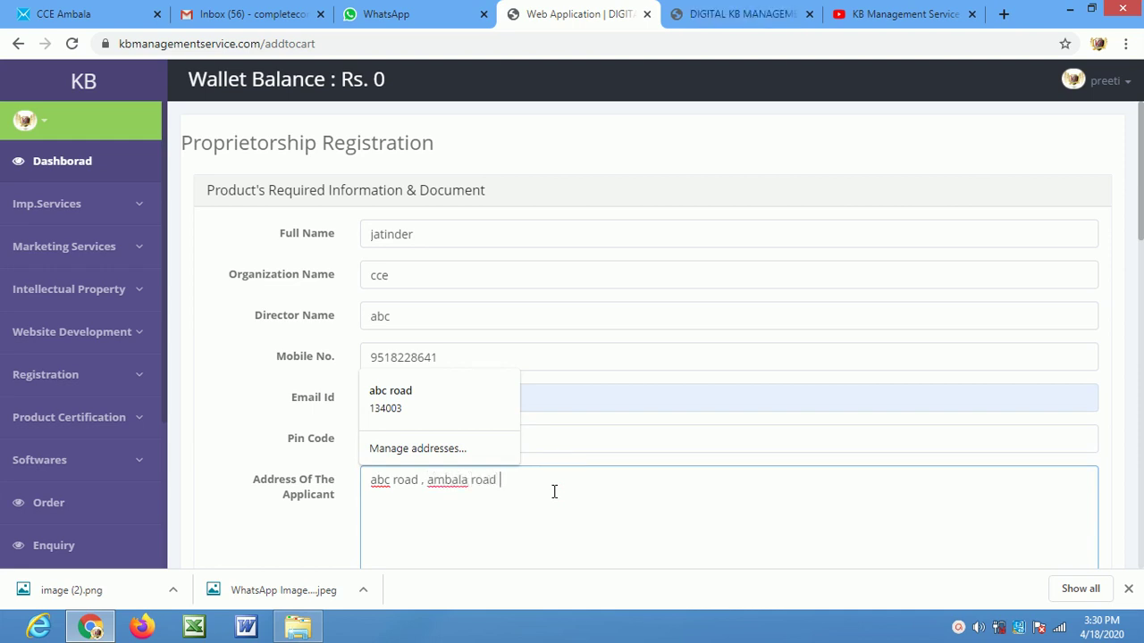
pyautogui.scroll(-2, 552, 385)
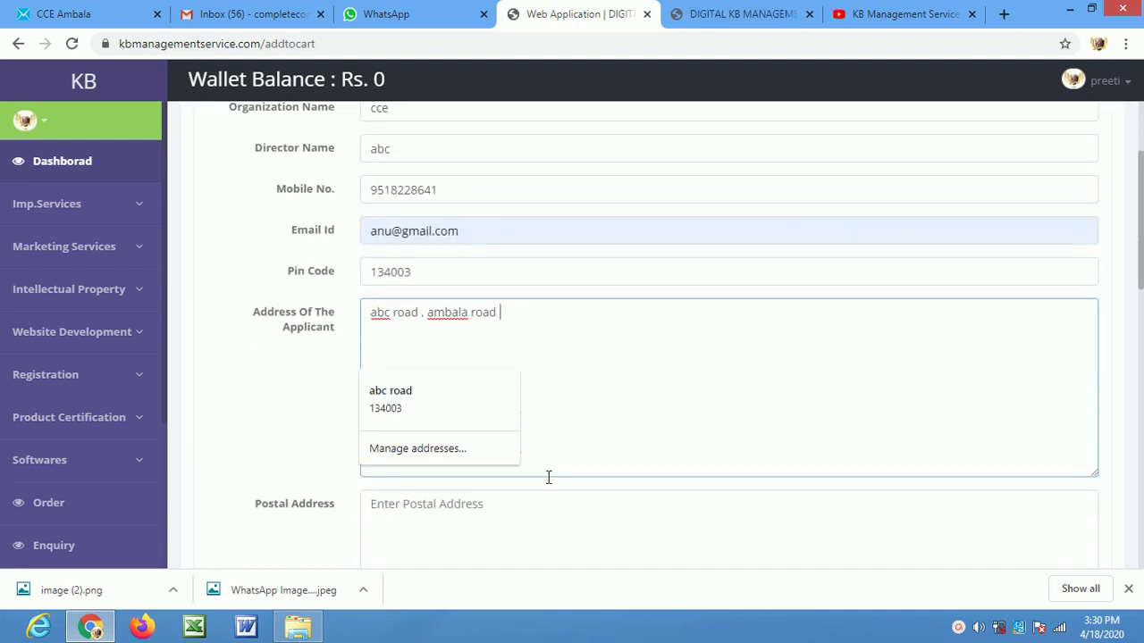
# Copy the applicant's address and paste it into the Postal Address field
pyautogui.click(603, 519)
pyautogui.scroll(-1, 460, 501)
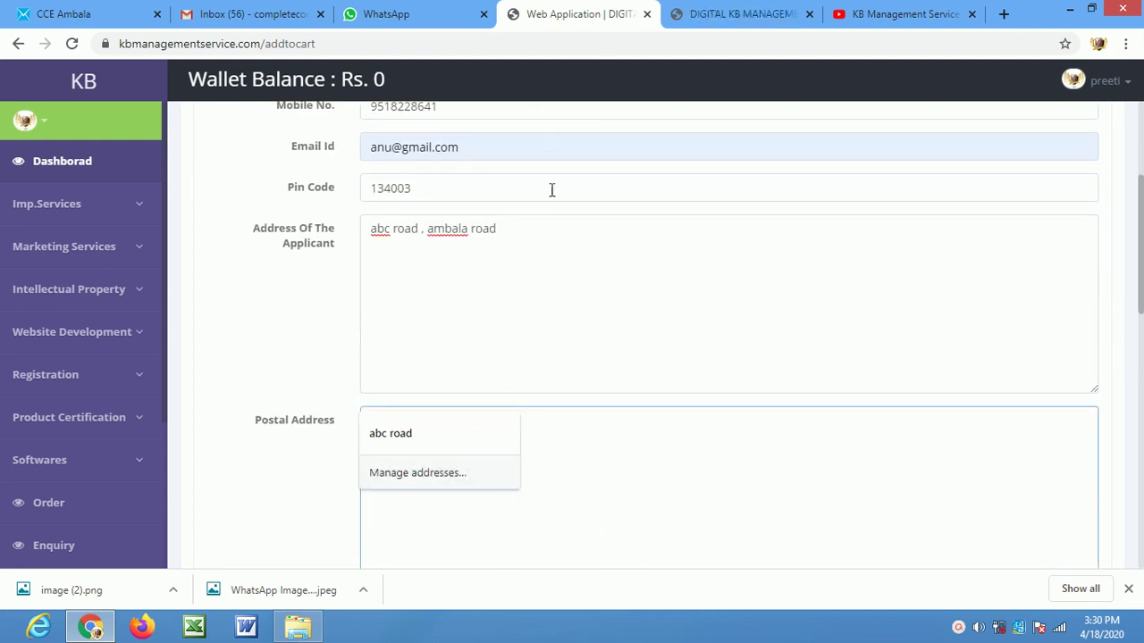
pyautogui.tripleClick(525, 231)
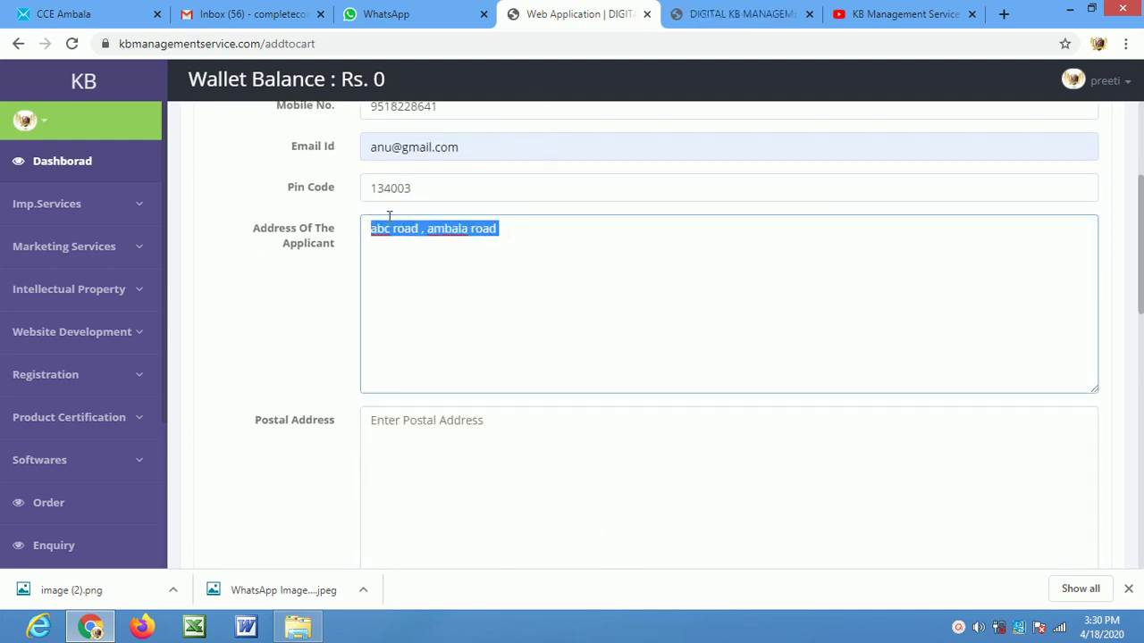
pyautogui.rightClick(398, 229)
pyautogui.click(447, 259)
pyautogui.click(404, 471)
pyautogui.rightClick(404, 471)
pyautogui.click(463, 345)
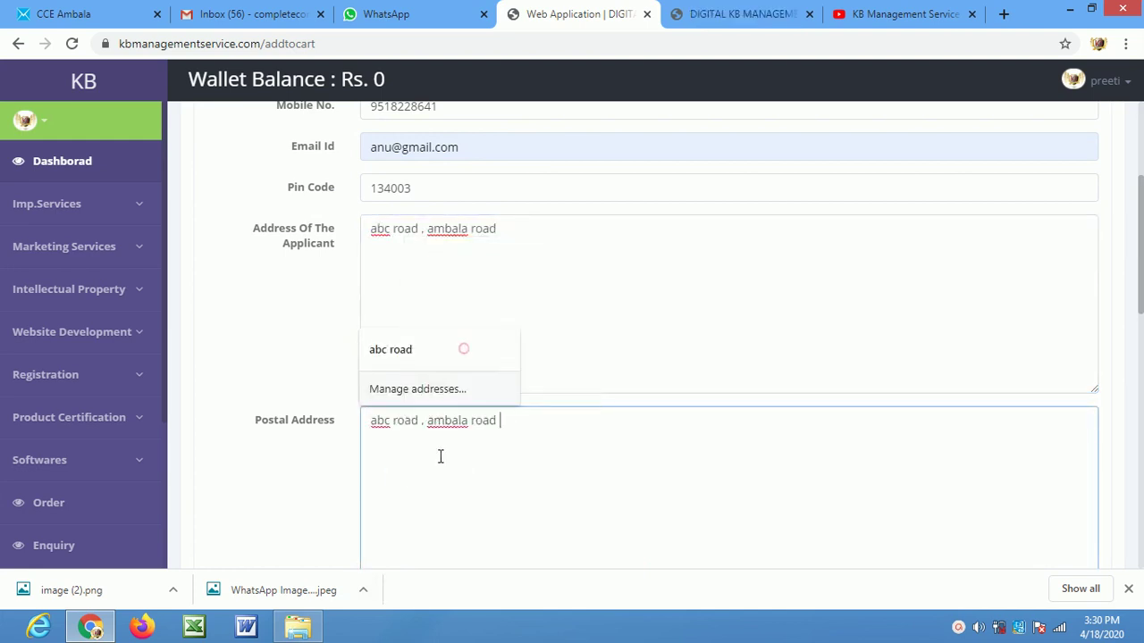
# Enter the applicant's PAN card number, correcting a mistyped start
pyautogui.scroll(-1, 394, 495)
pyautogui.scroll(-3, 393, 495)
pyautogui.click(719, 404)
pyautogui.click(409, 362)
pyautogui.write('12')
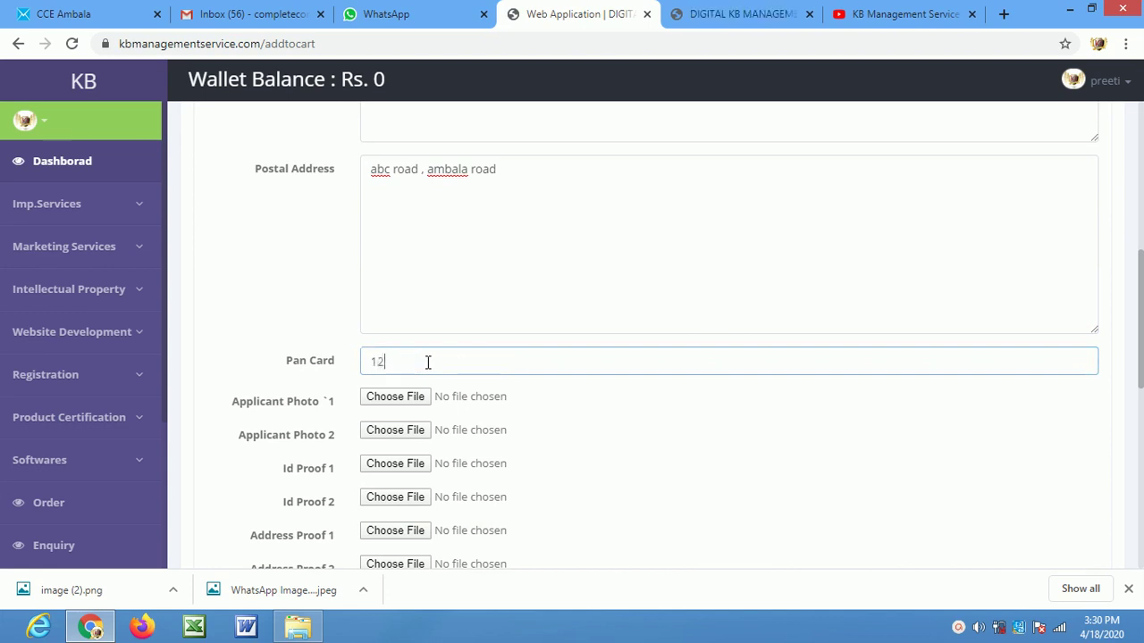
pyautogui.press('BackSpace')
pyautogui.press('BackSpace')
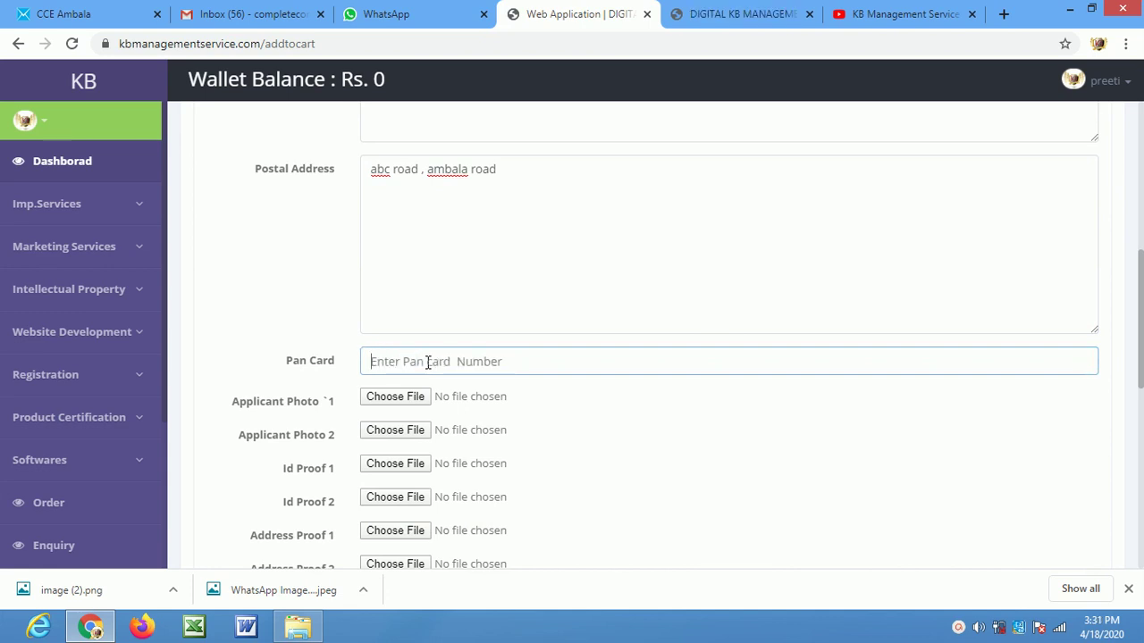
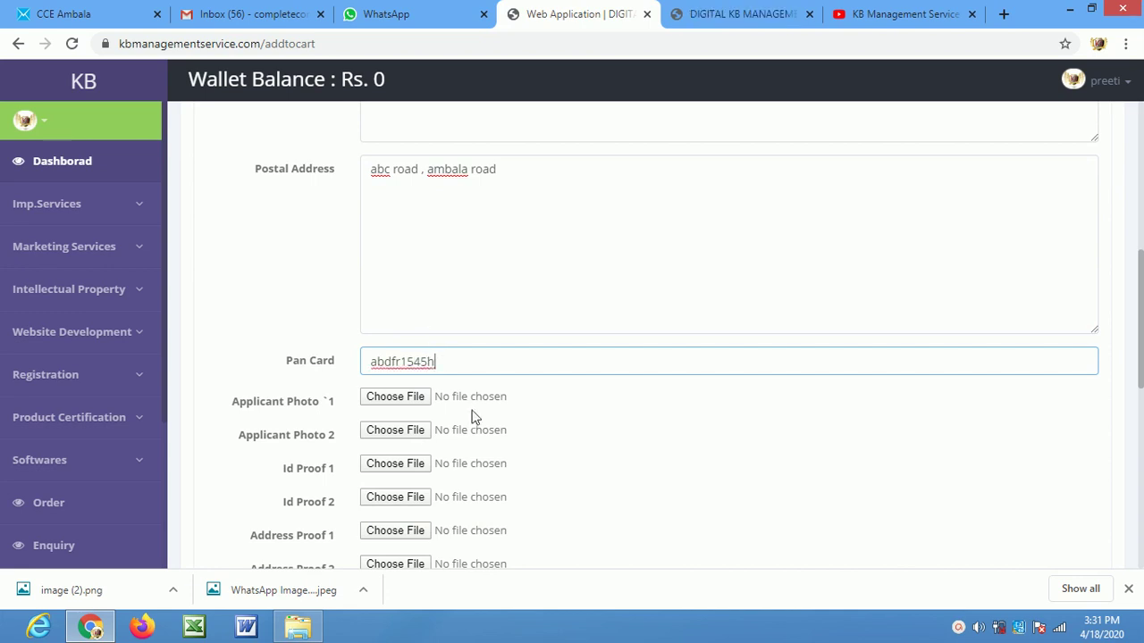
pyautogui.scroll(-2, 473, 416)
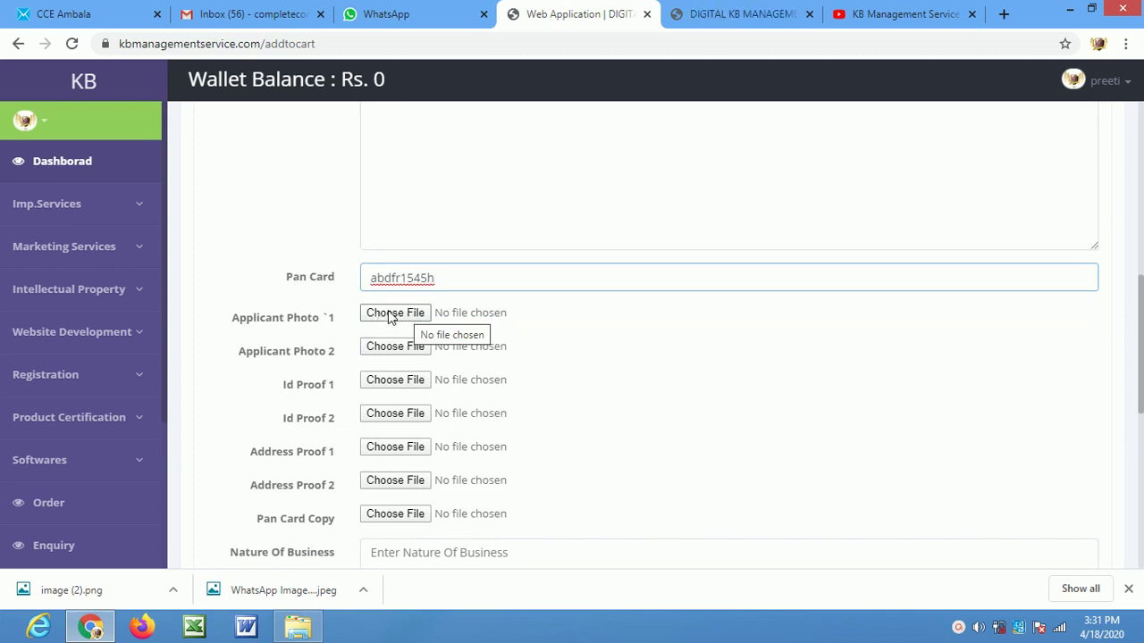
# Attach JPG images from the Desktop as Applicant Photo 1 and Applicant Photo 2
pyautogui.click(393, 314)
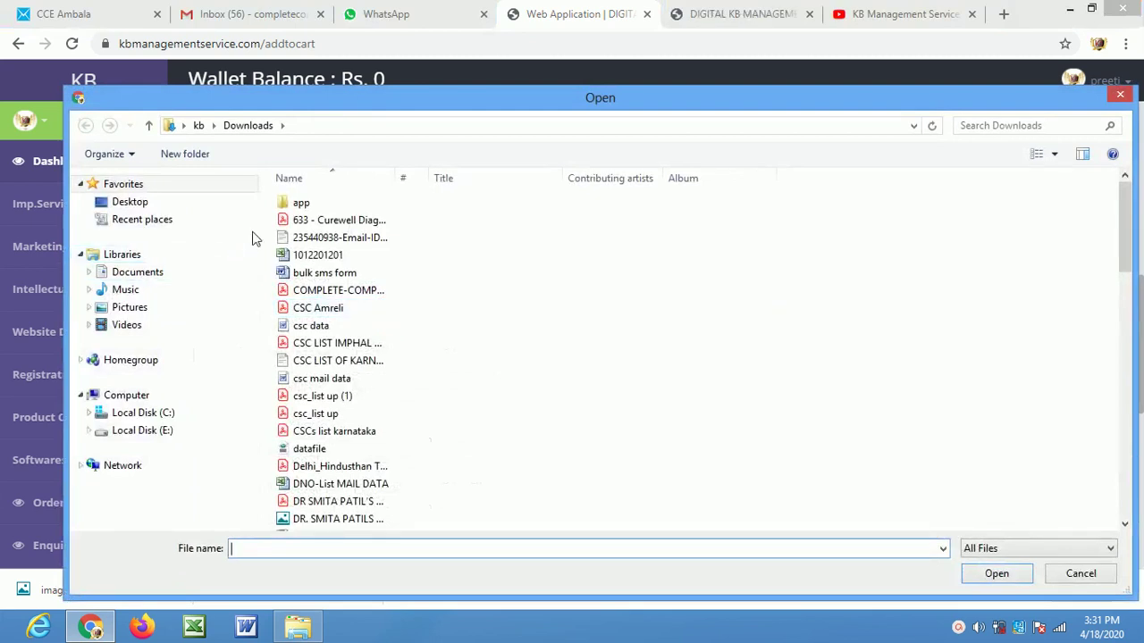
pyautogui.click(237, 313)
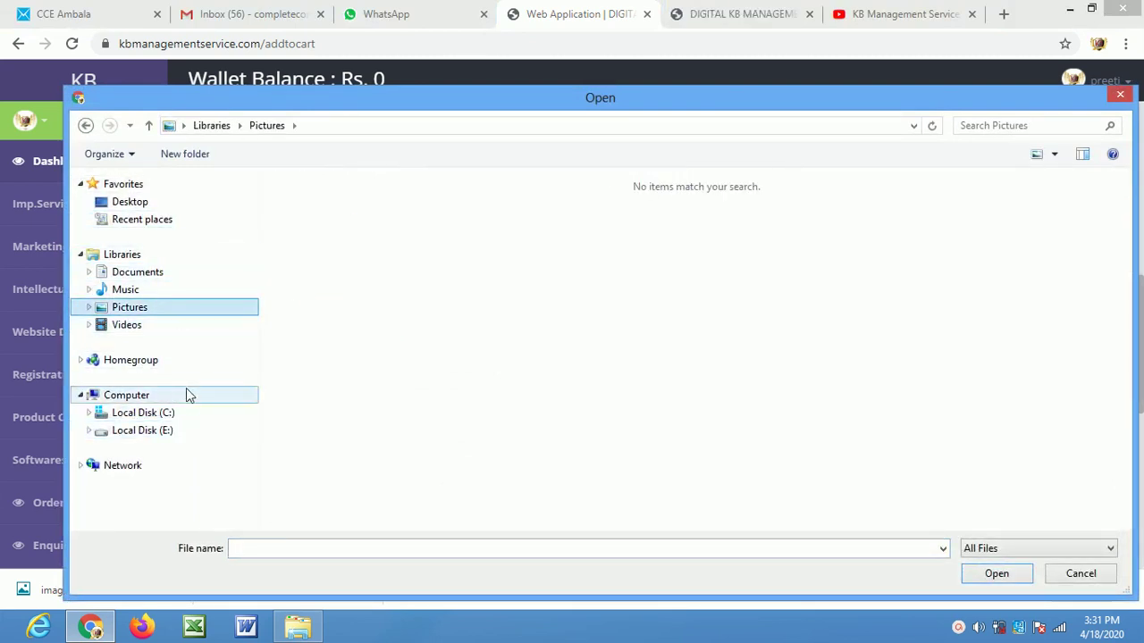
pyautogui.click(170, 197)
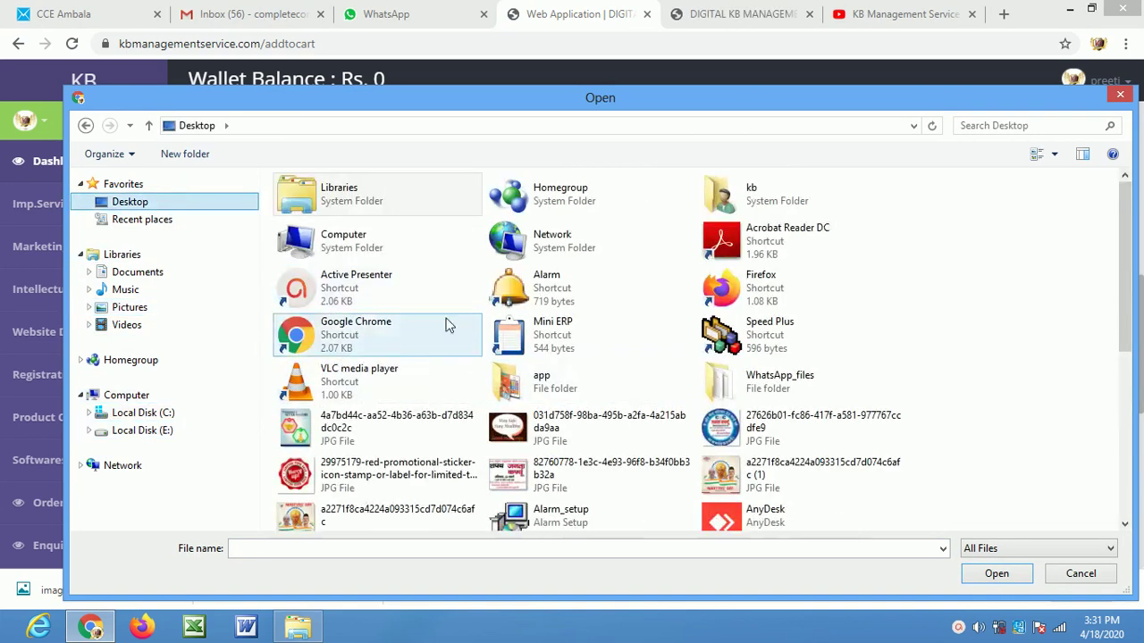
pyautogui.click(442, 427)
pyautogui.doubleClick(447, 430)
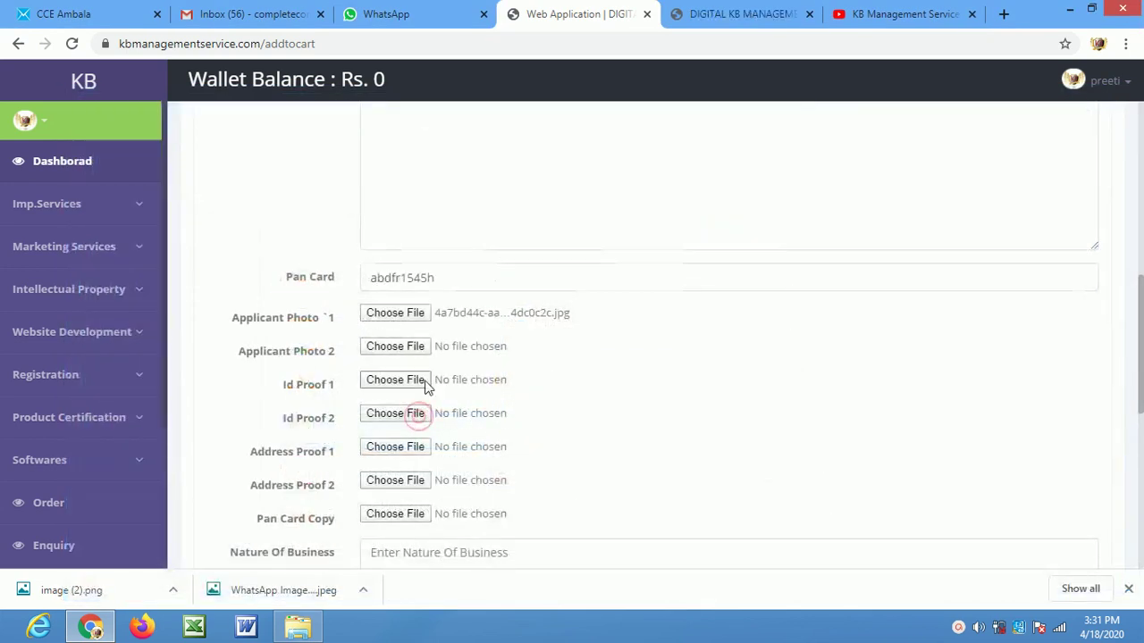
pyautogui.click(395, 345)
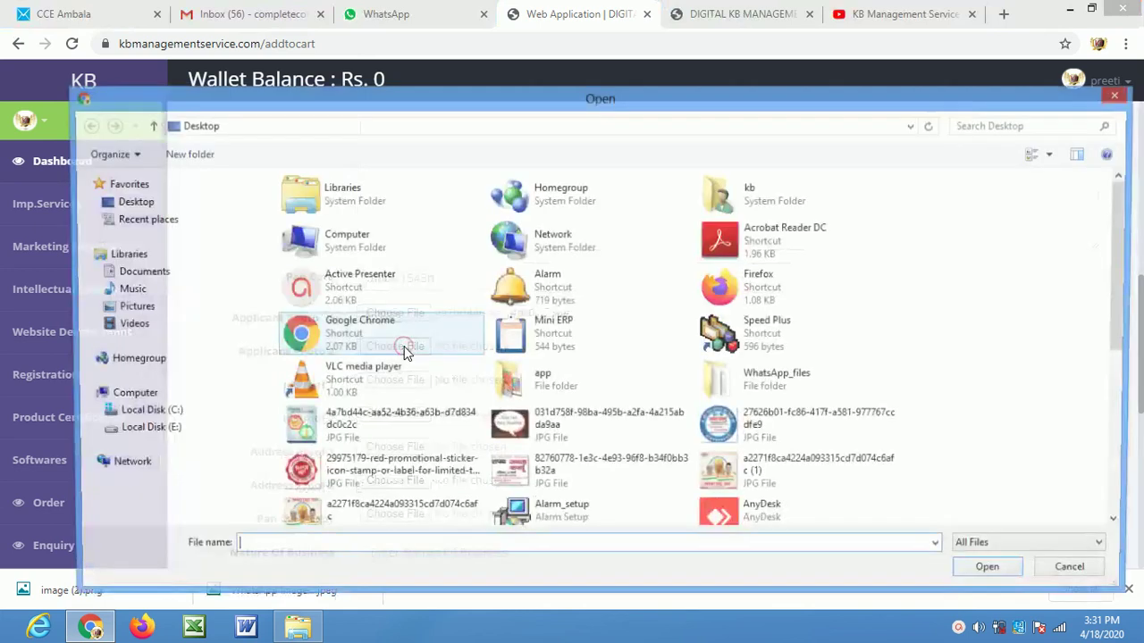
pyautogui.click(571, 485)
pyautogui.doubleClick(572, 486)
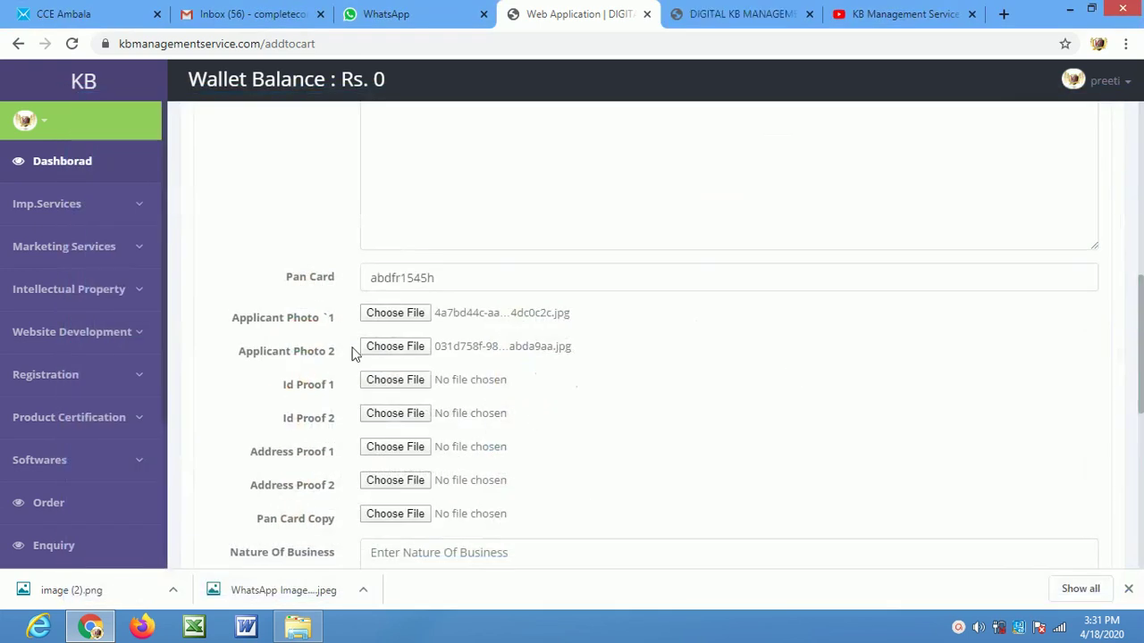
# Attach JPG images as Id Proof 1, Id Proof 2 and Address Proof 1
pyautogui.click(395, 380)
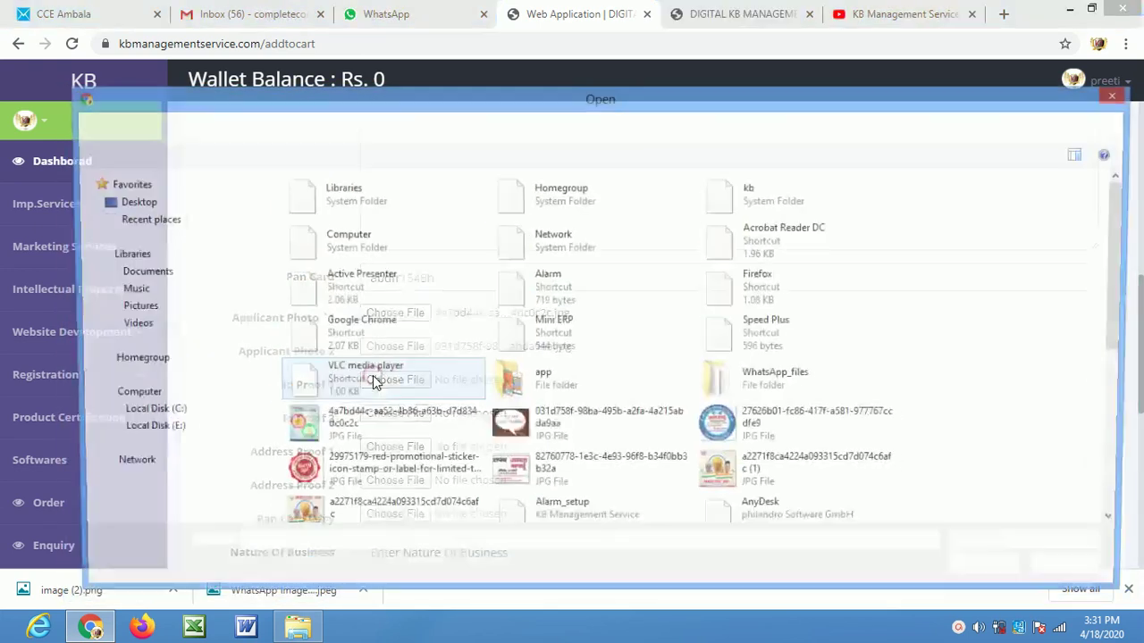
pyautogui.click(796, 423)
pyautogui.doubleClick(796, 424)
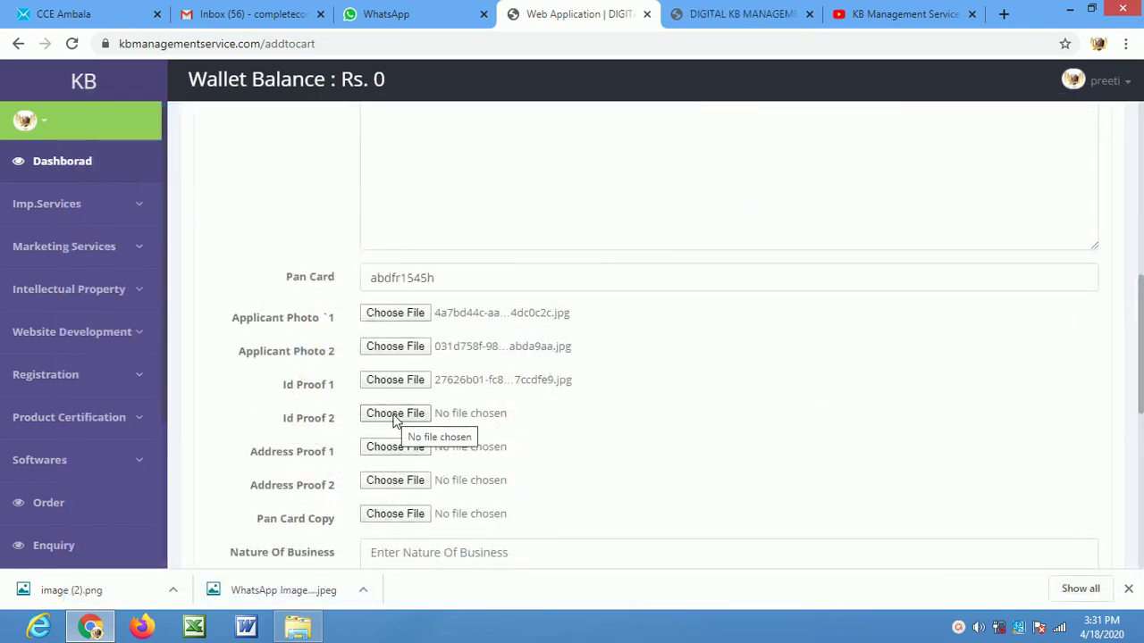
pyautogui.click(396, 415)
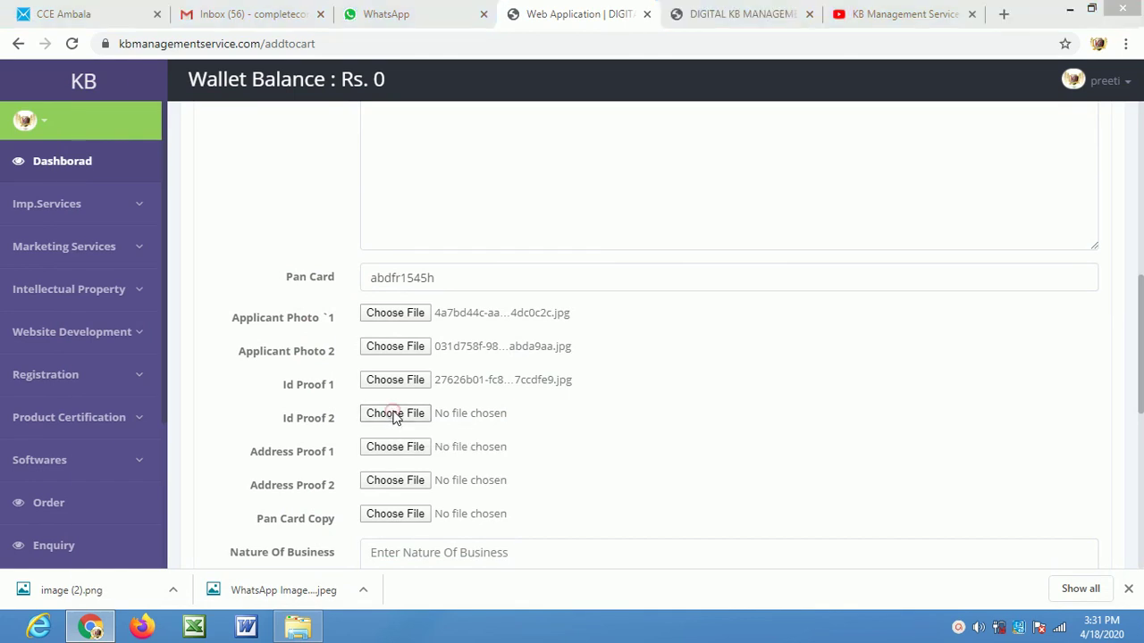
pyautogui.doubleClick(408, 438)
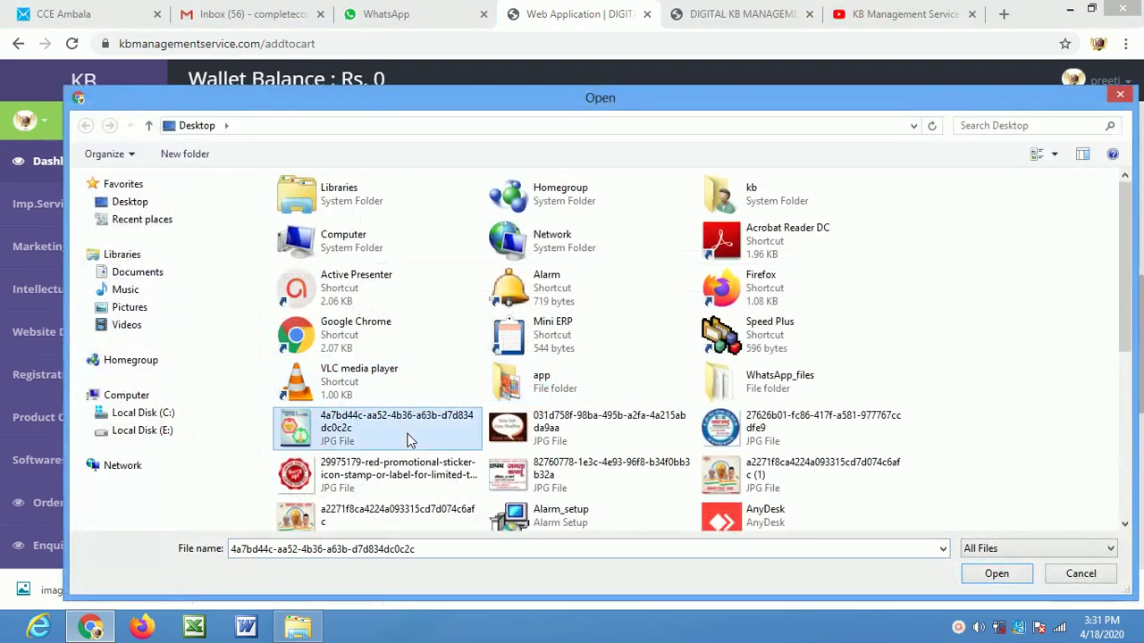
pyautogui.click(393, 449)
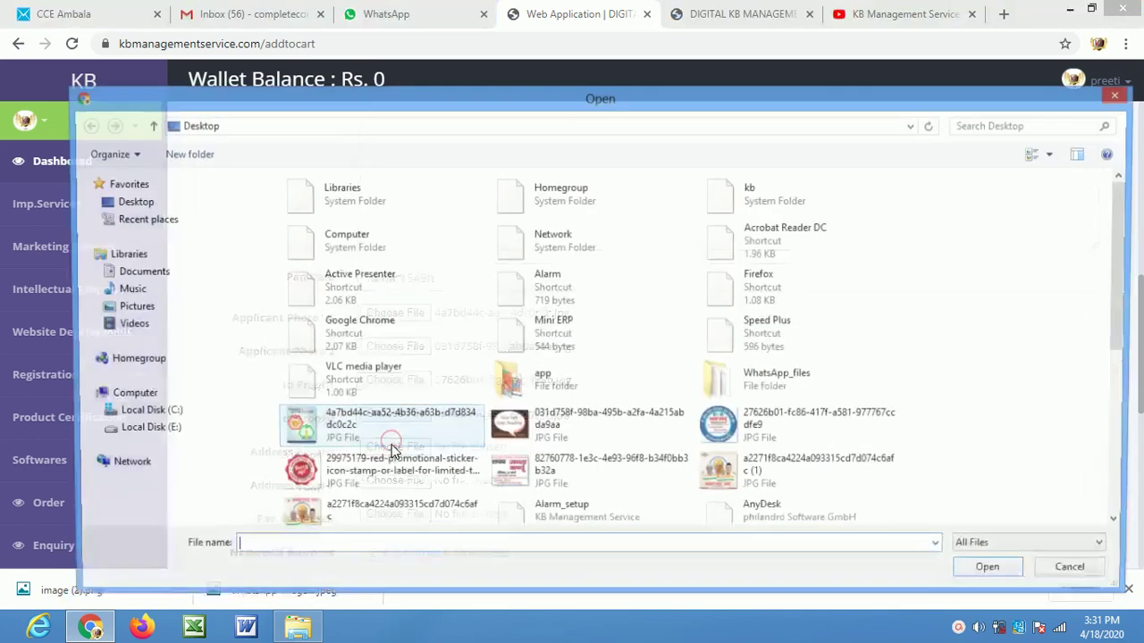
pyautogui.doubleClick(396, 438)
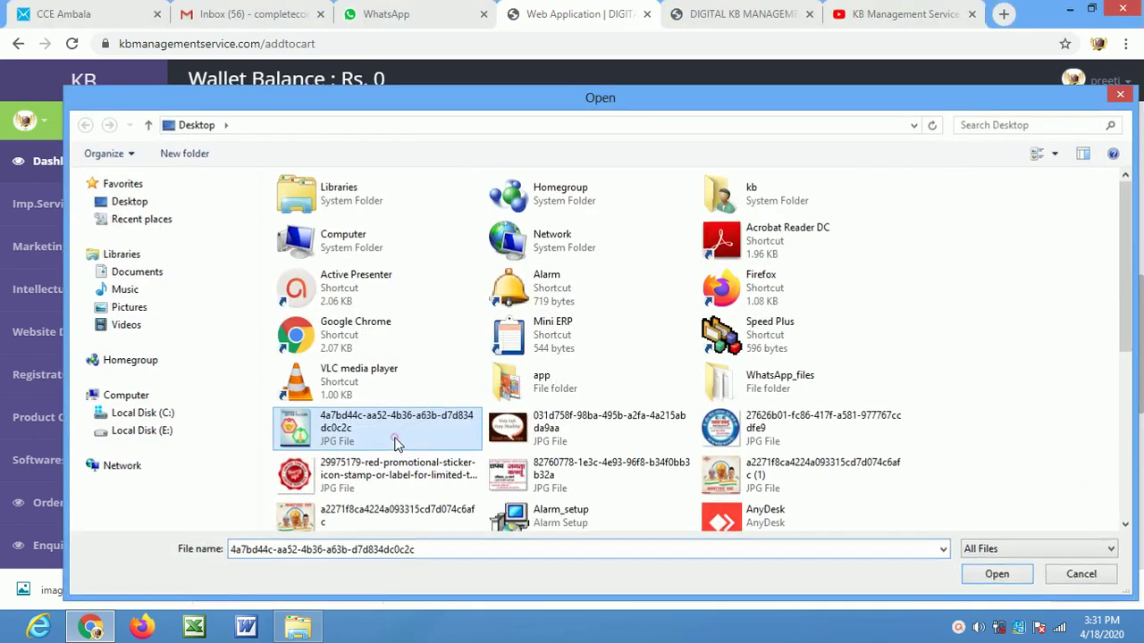
# Attach JPG images as Address Proof 2 and the Pan Card Copy
pyautogui.scroll(-1, 417, 469)
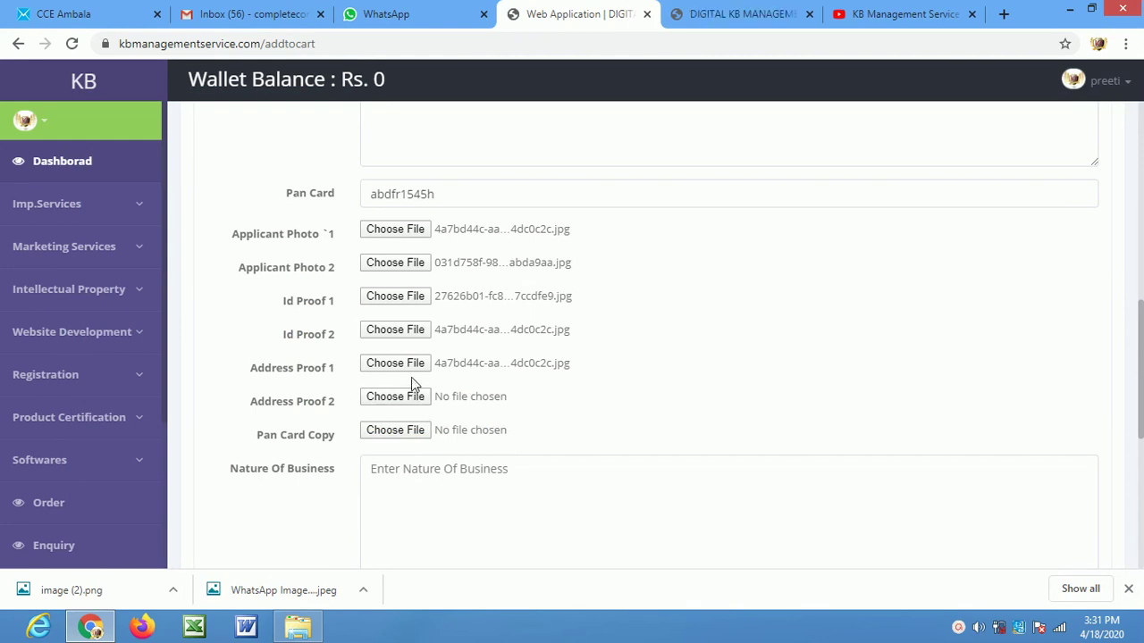
pyautogui.click(410, 400)
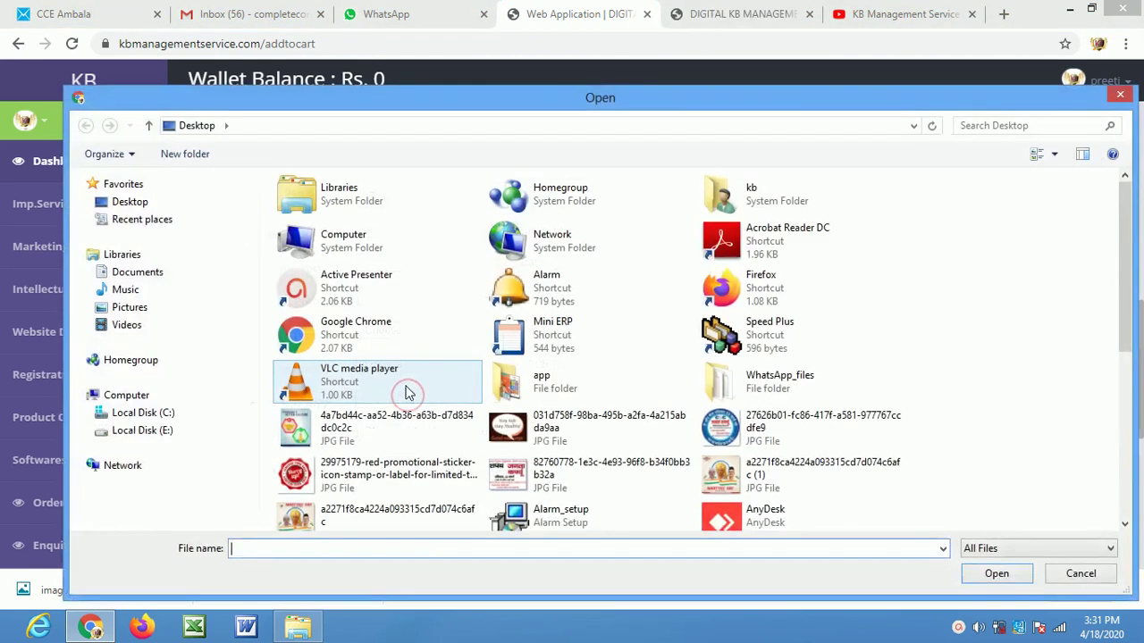
pyautogui.doubleClick(398, 436)
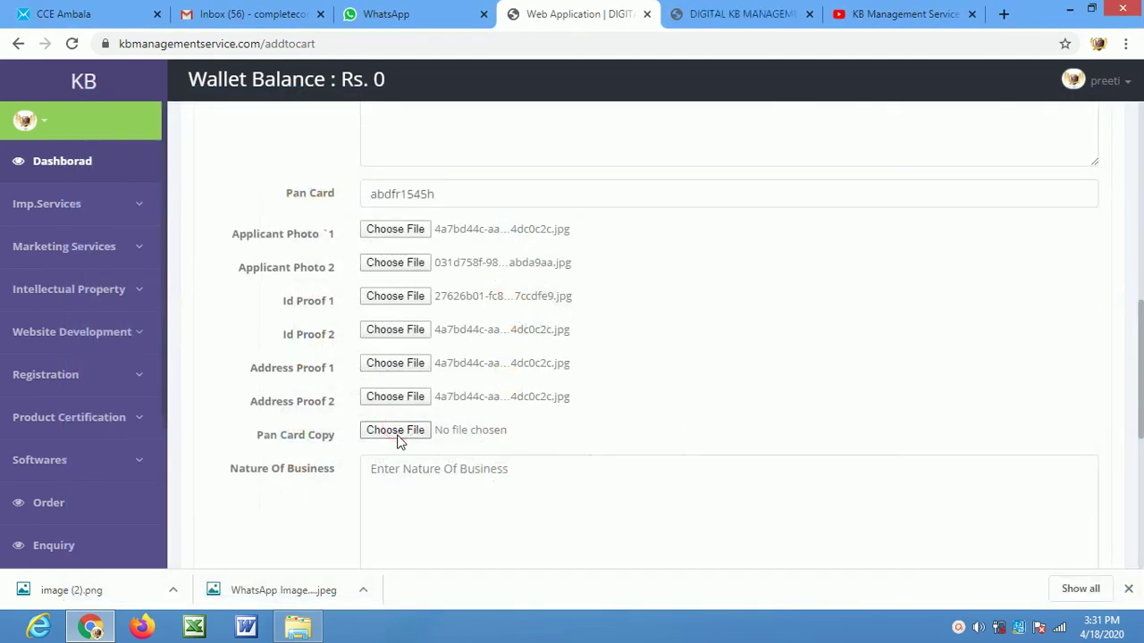
pyautogui.click(399, 435)
pyautogui.doubleClick(398, 435)
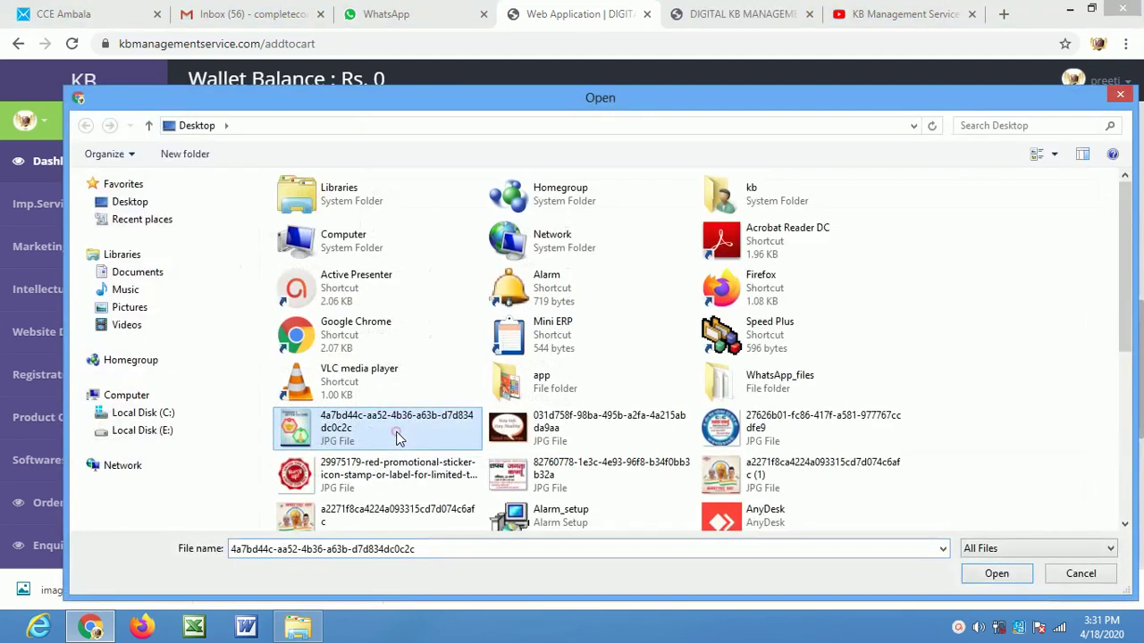
pyautogui.click(391, 472)
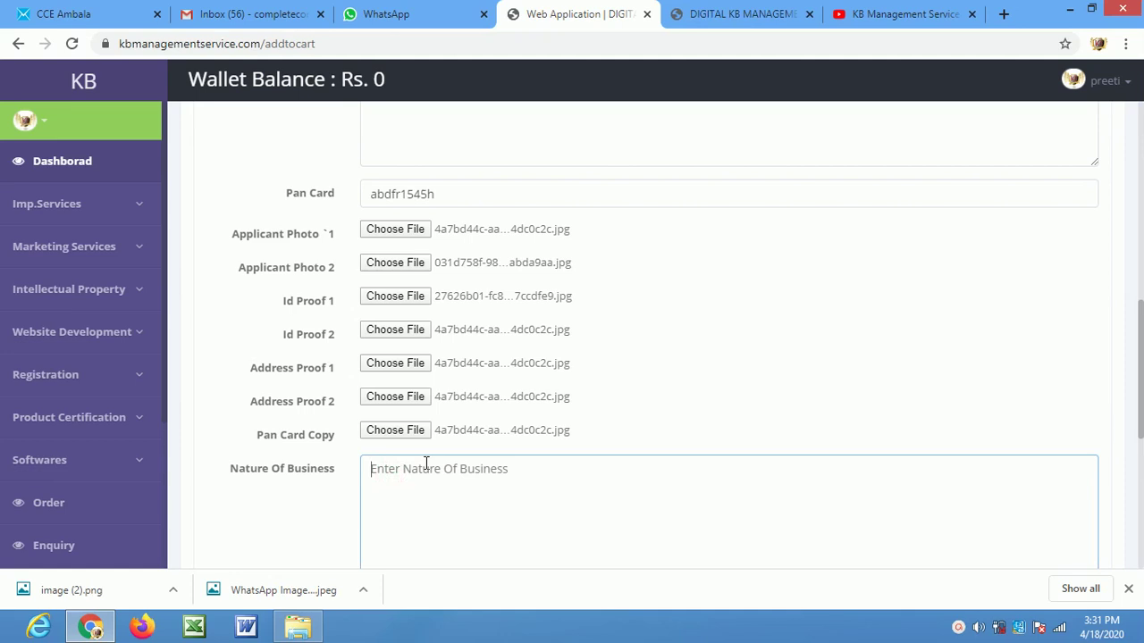
# Enter 'computer centre' as the nature of business and attach JPGs as Other Document 1 and 2
pyautogui.write('co')
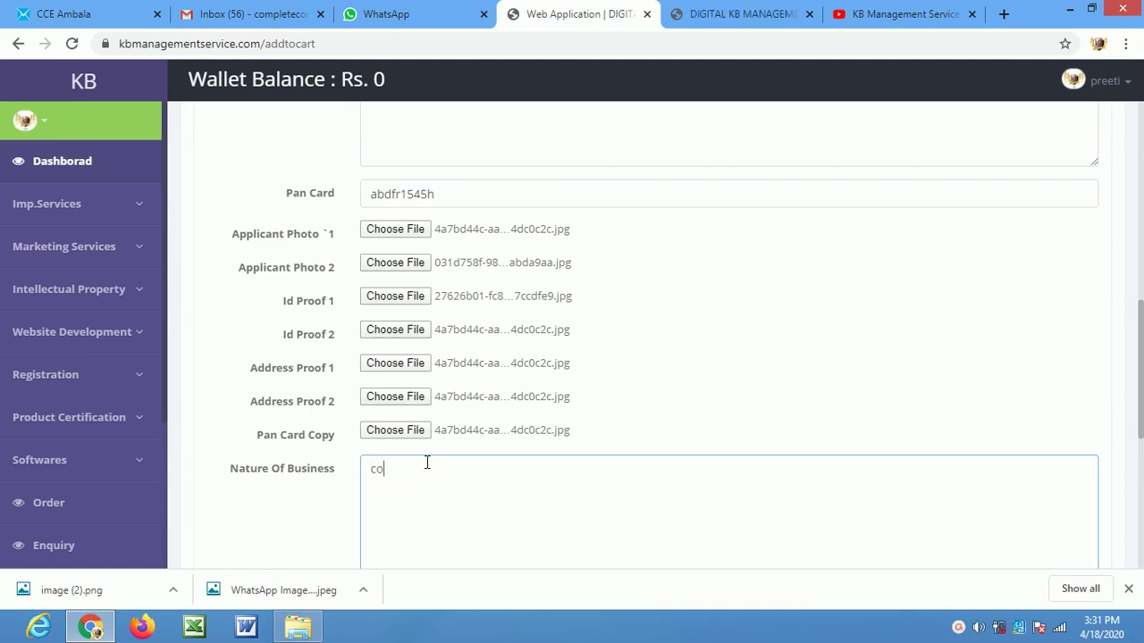
pyautogui.write('mputer centre')
pyautogui.scroll(-4, 528, 511)
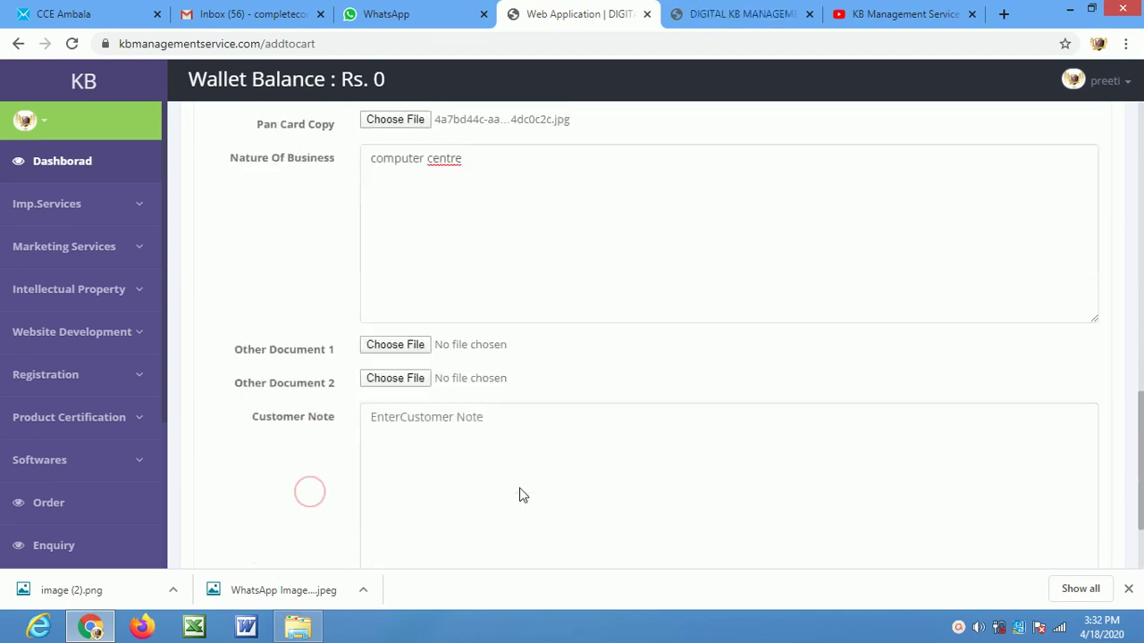
pyautogui.click(408, 320)
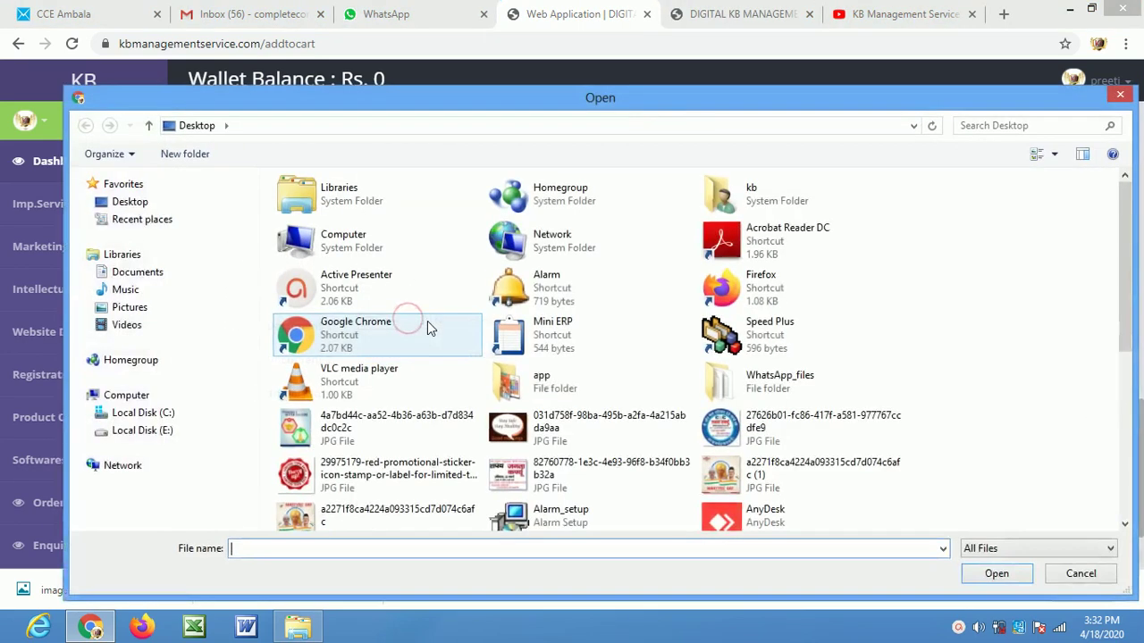
pyautogui.doubleClick(415, 438)
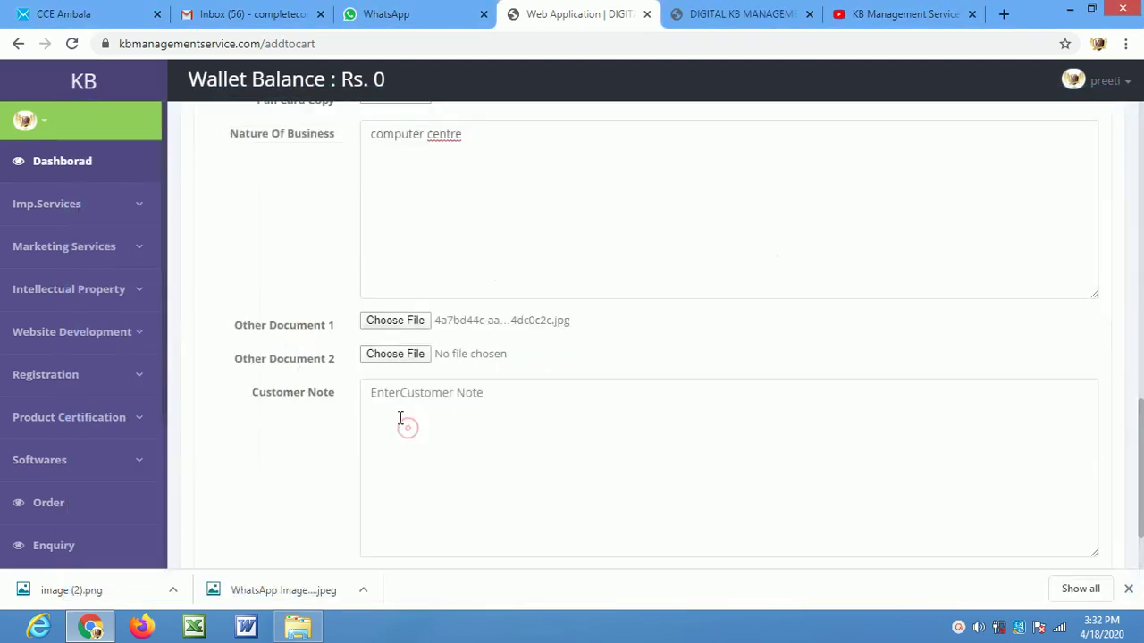
pyautogui.click(413, 357)
pyautogui.doubleClick(565, 429)
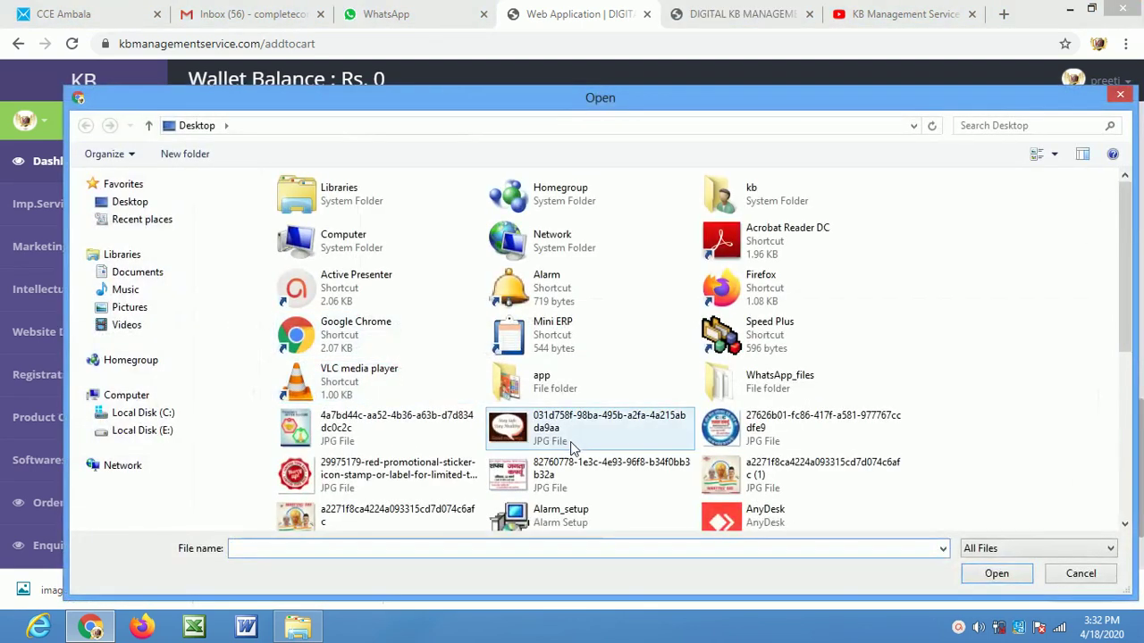
pyautogui.scroll(-1, 477, 420)
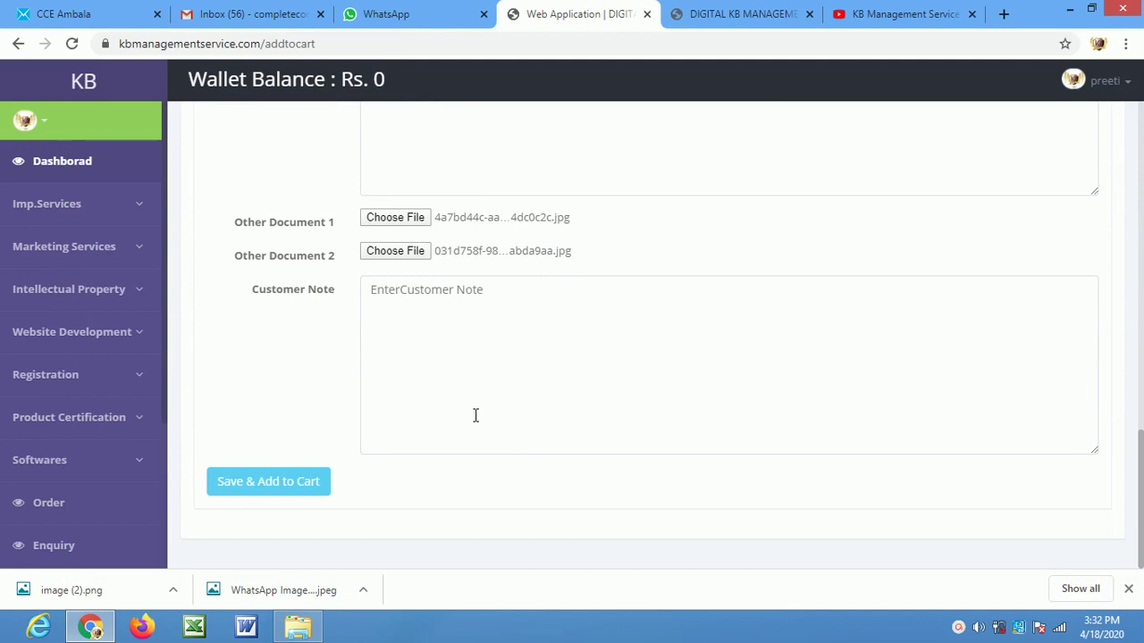
pyautogui.click(462, 358)
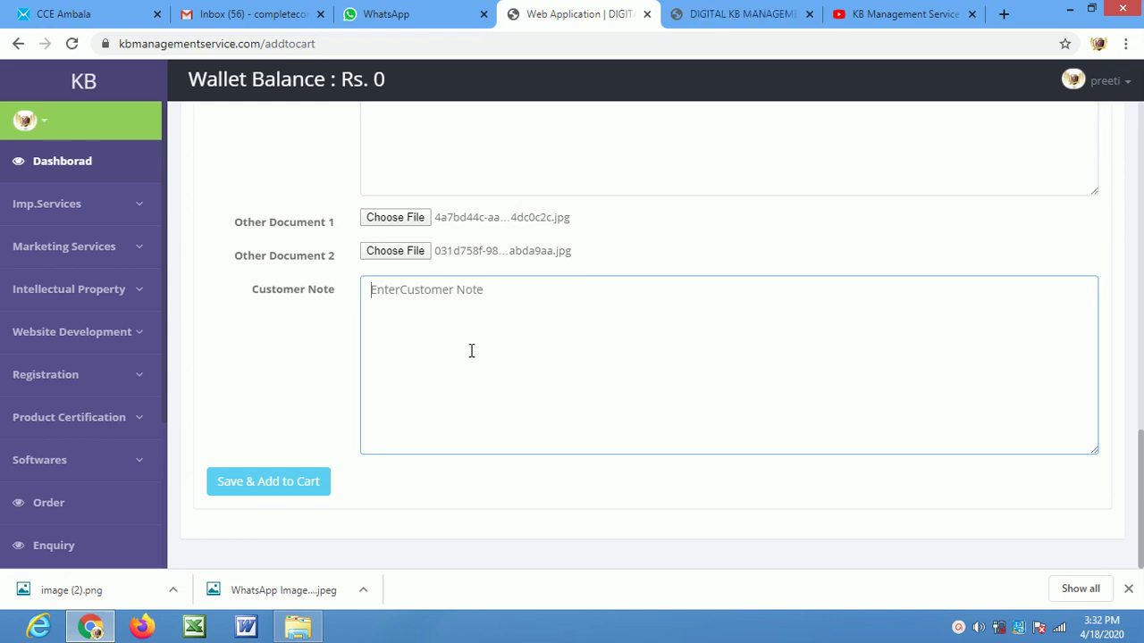
# Write the customer note 'providing software & hardware training', fixing typos along the way
pyautogui.write('softe')
pyautogui.press('BackSpace')
pyautogui.press('BackSpace')
pyautogui.press('BackSpace')
pyautogui.write('p')
pyautogui.write('vi')
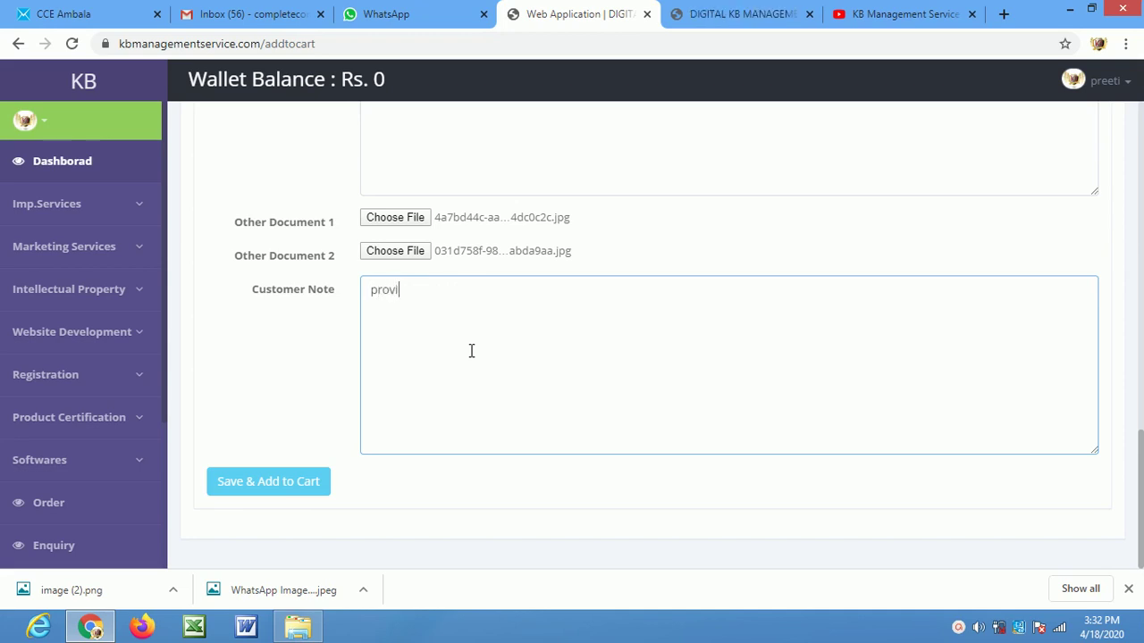
pyautogui.write('deing softe')
pyautogui.press('BackSpace')
pyautogui.write('wa')
pyautogui.press('BackSpace')
pyautogui.press('BackSpace')
pyautogui.press('BackSpace')
pyautogui.press('BackSpace')
pyautogui.press('BackSpace')
pyautogui.press('BackSpace')
pyautogui.press('BackSpace')
pyautogui.press('BackSpace')
pyautogui.press('BackSpace')
pyautogui.press('BackSpace')
pyautogui.press('BackSpace')
pyautogui.write('ing software & ')
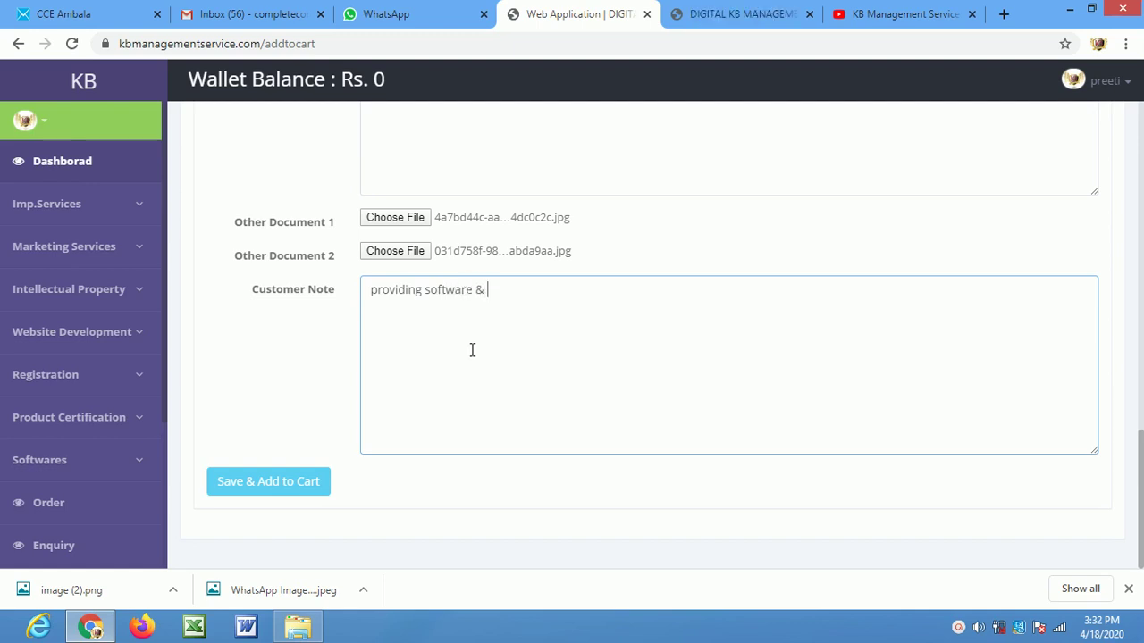
pyautogui.write('hardware training')
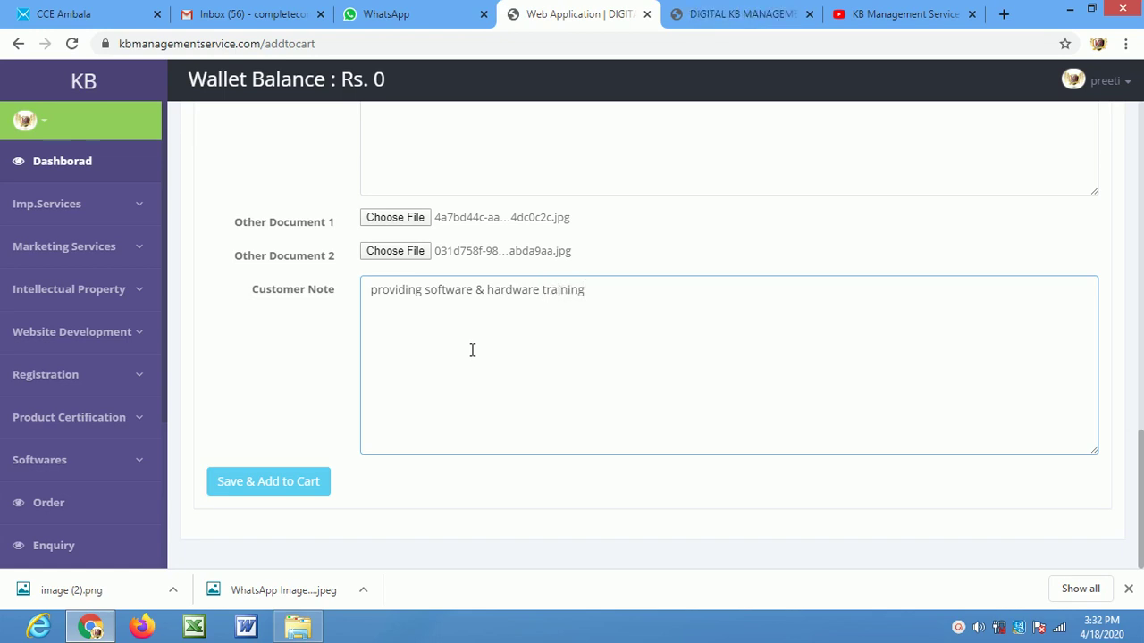
pyautogui.click(521, 512)
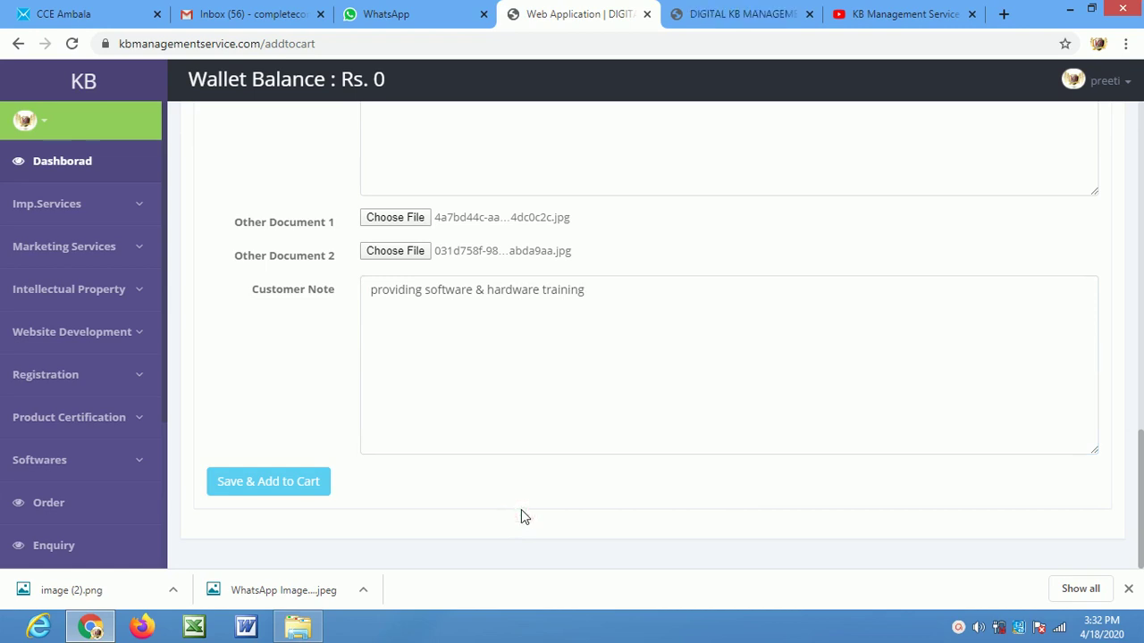
# Save the application to the cart and view the cart totalling 2,950.00 with 450.00 tax
pyautogui.click(286, 490)
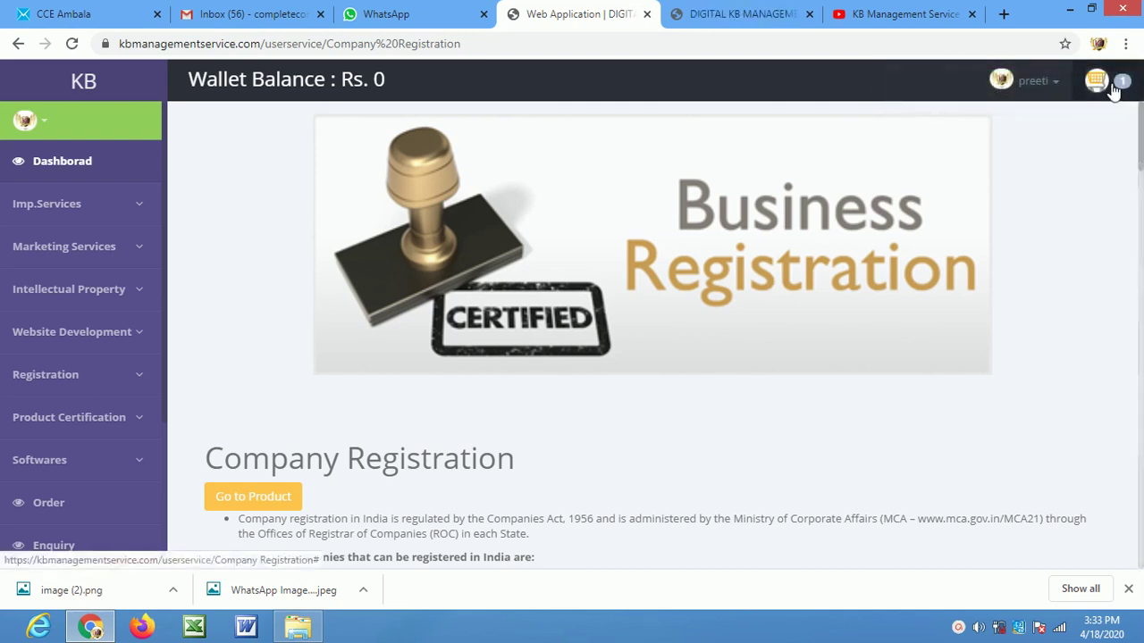
pyautogui.click(1114, 87)
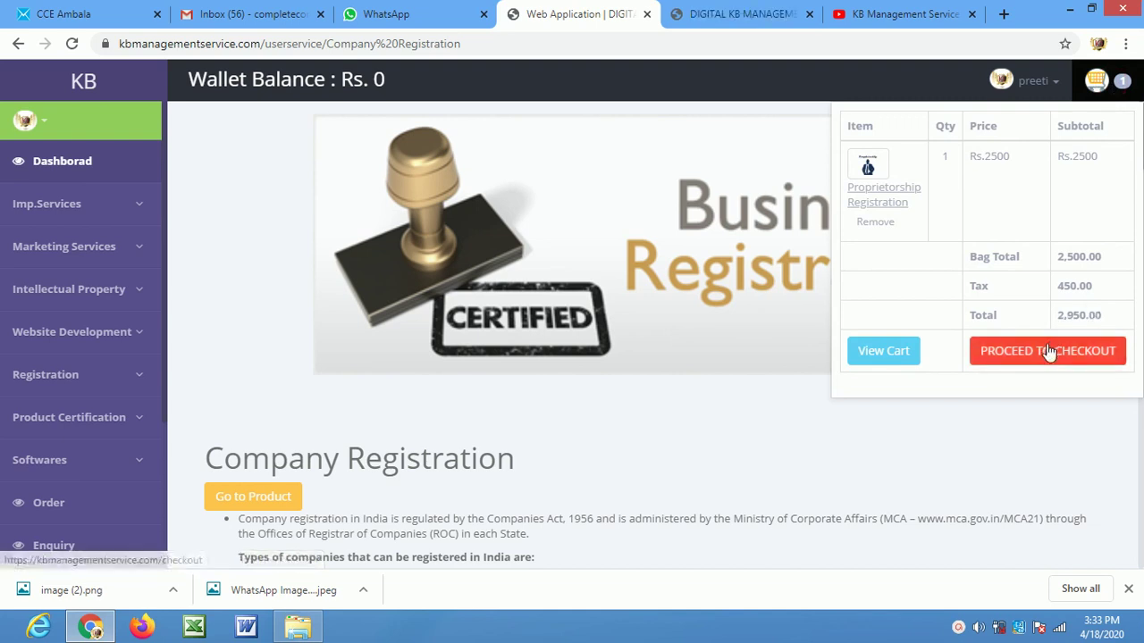
pyautogui.click(899, 351)
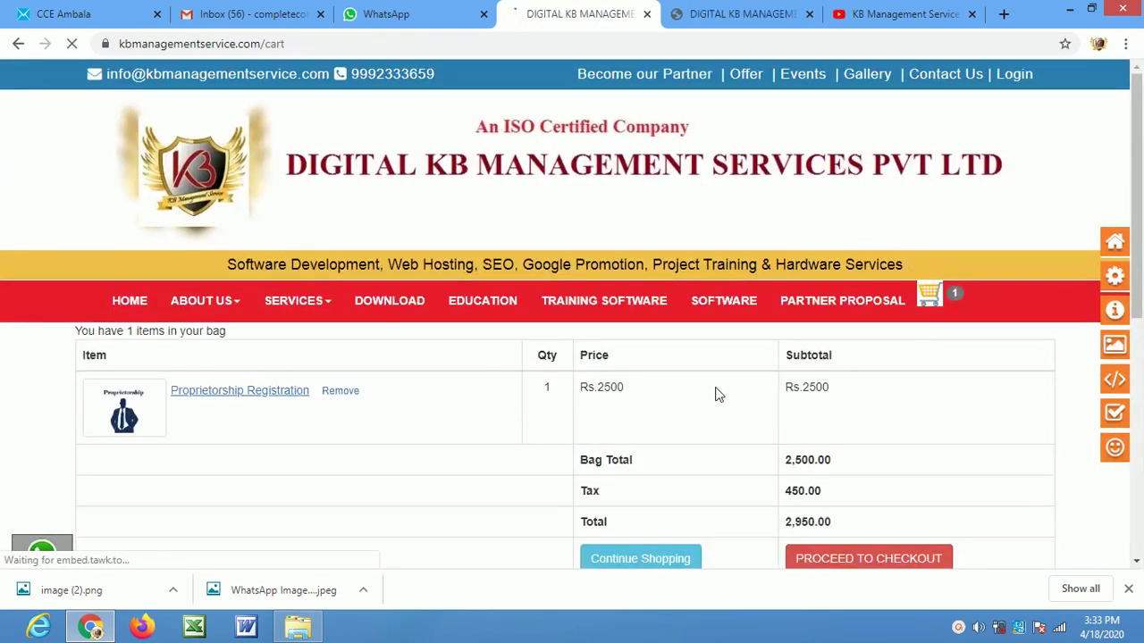
# Proceed to checkout with the Proprietorship Registration order from the cart
pyautogui.scroll(-2, 480, 333)
pyautogui.scroll(-2, 313, 230)
pyautogui.scroll(3, 349, 225)
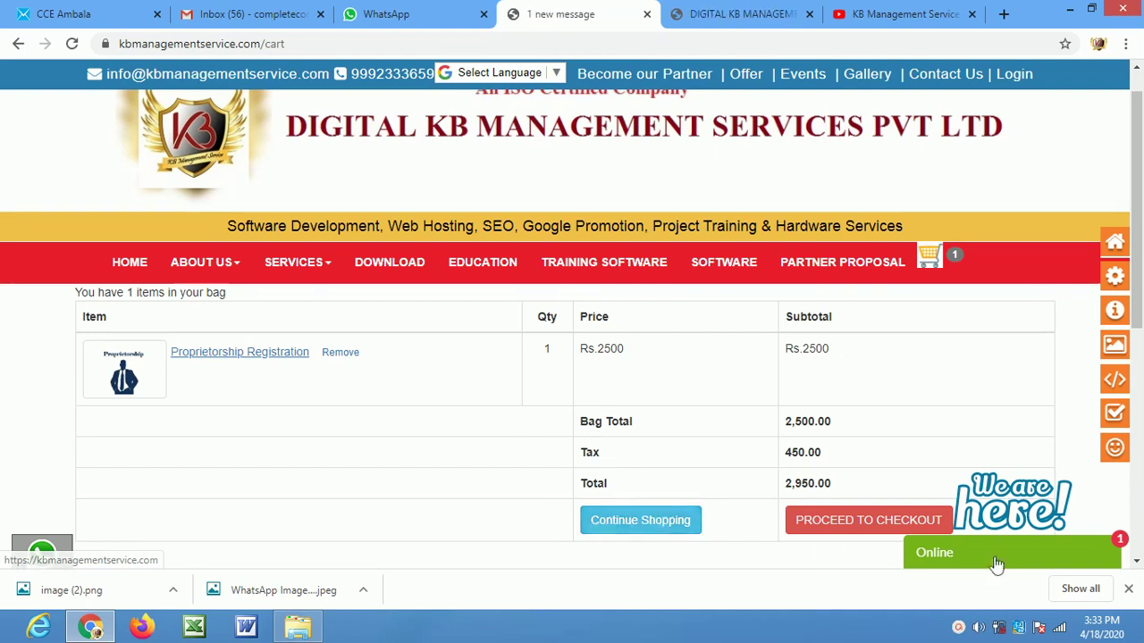
pyautogui.click(871, 526)
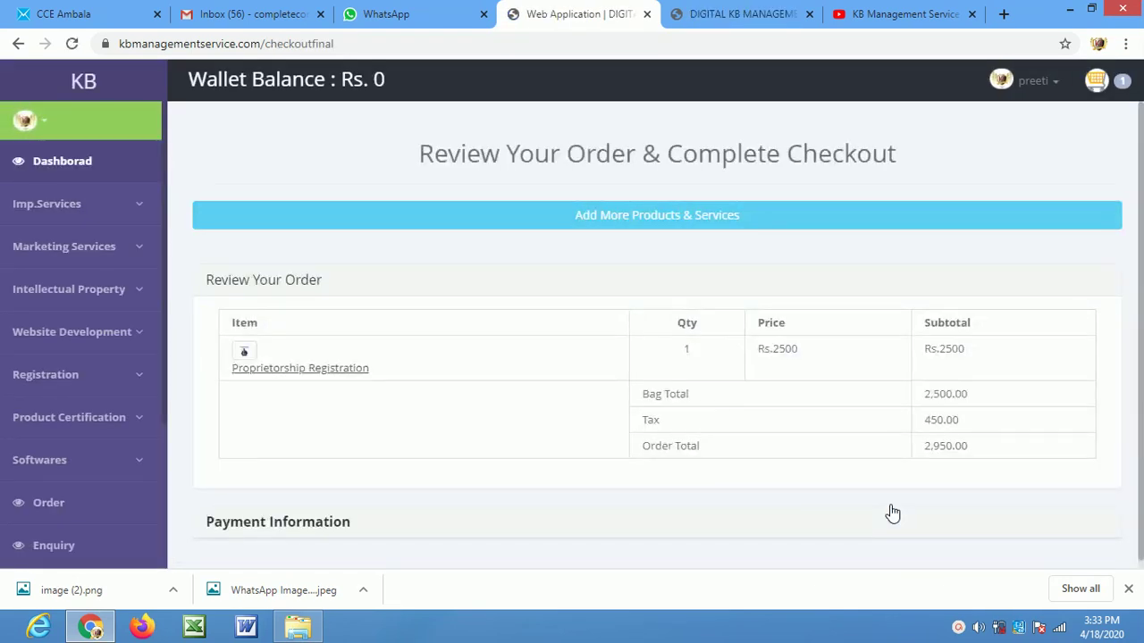
# Choose Offline payment and submit, placing order 1175 for 2950 as pending
pyautogui.scroll(-1, 635, 388)
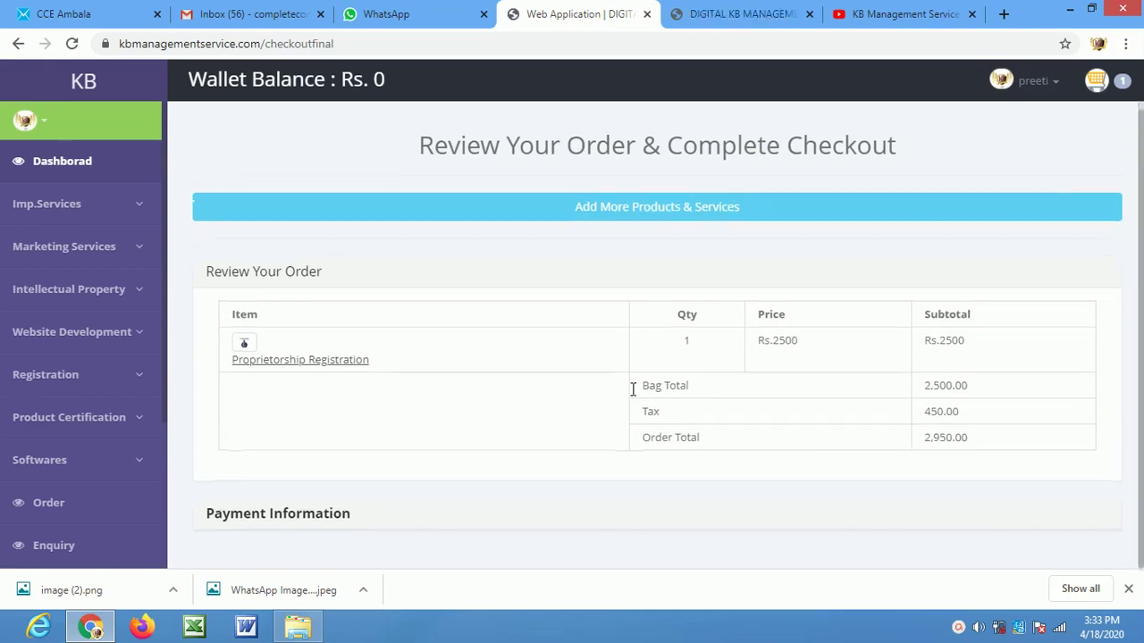
pyautogui.click(282, 515)
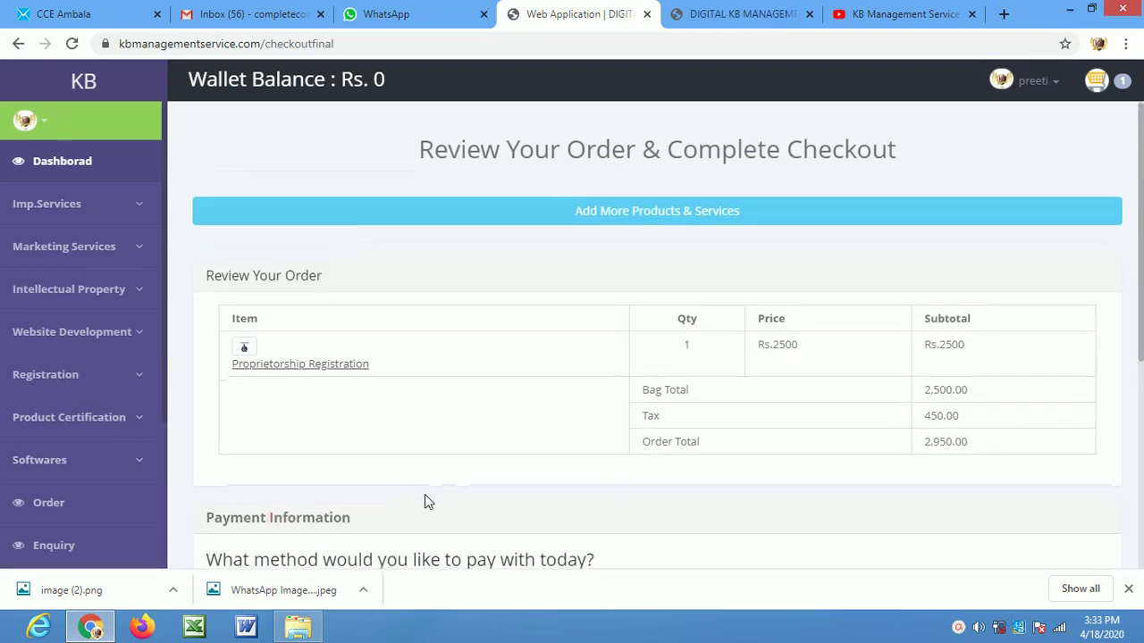
pyautogui.scroll(-2, 426, 497)
pyautogui.moveTo(1139, 346); pyautogui.dragTo(1141, 463)
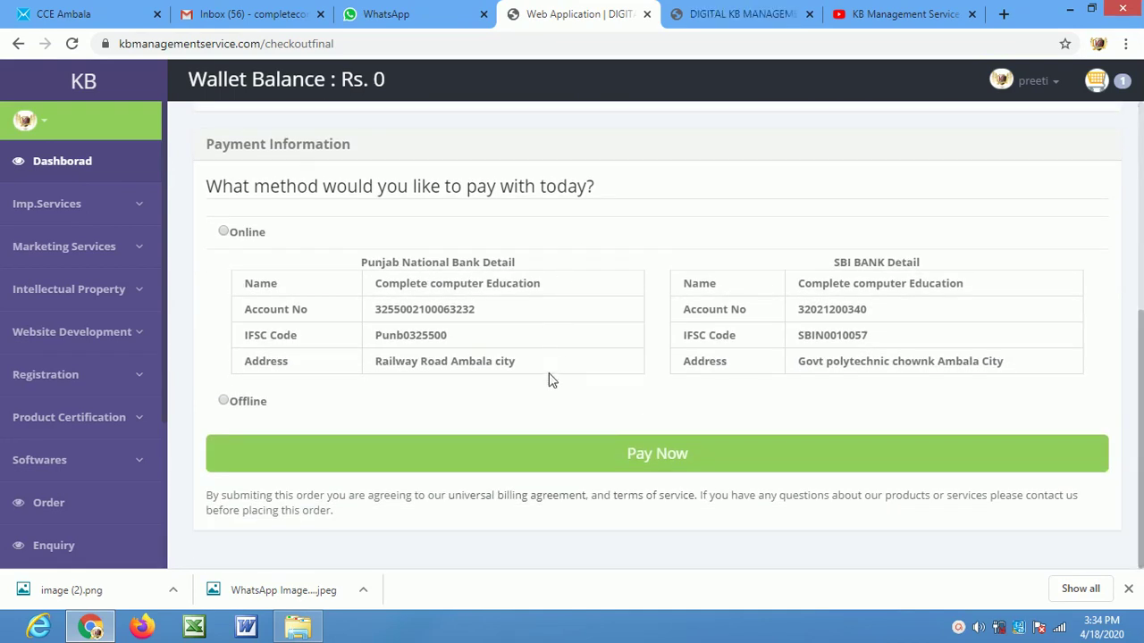
pyautogui.click(222, 400)
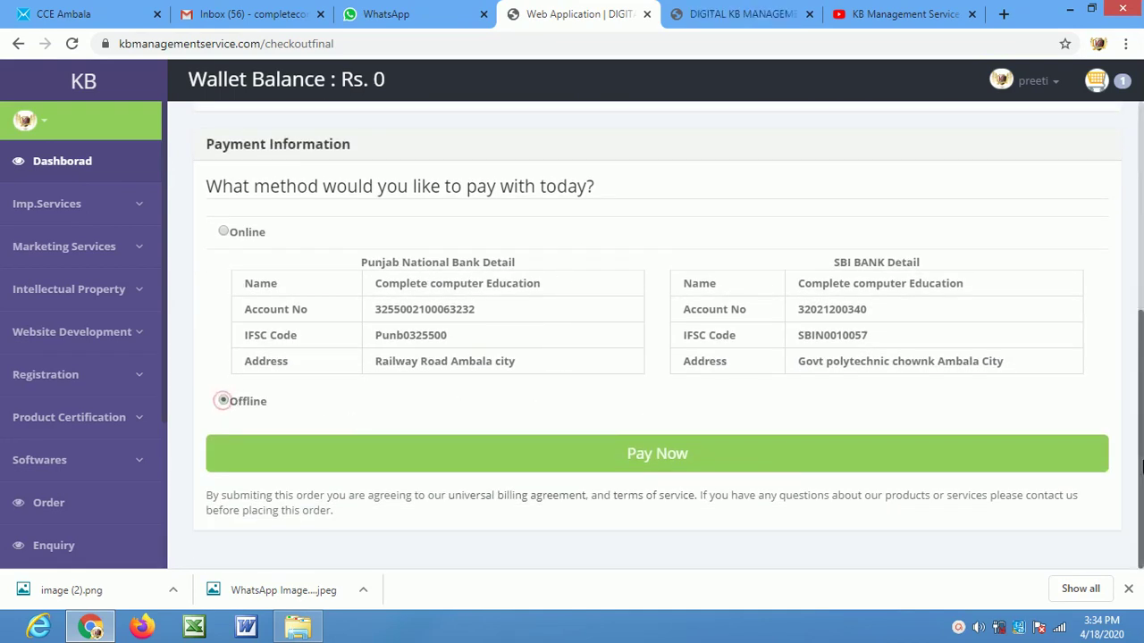
pyautogui.click(695, 466)
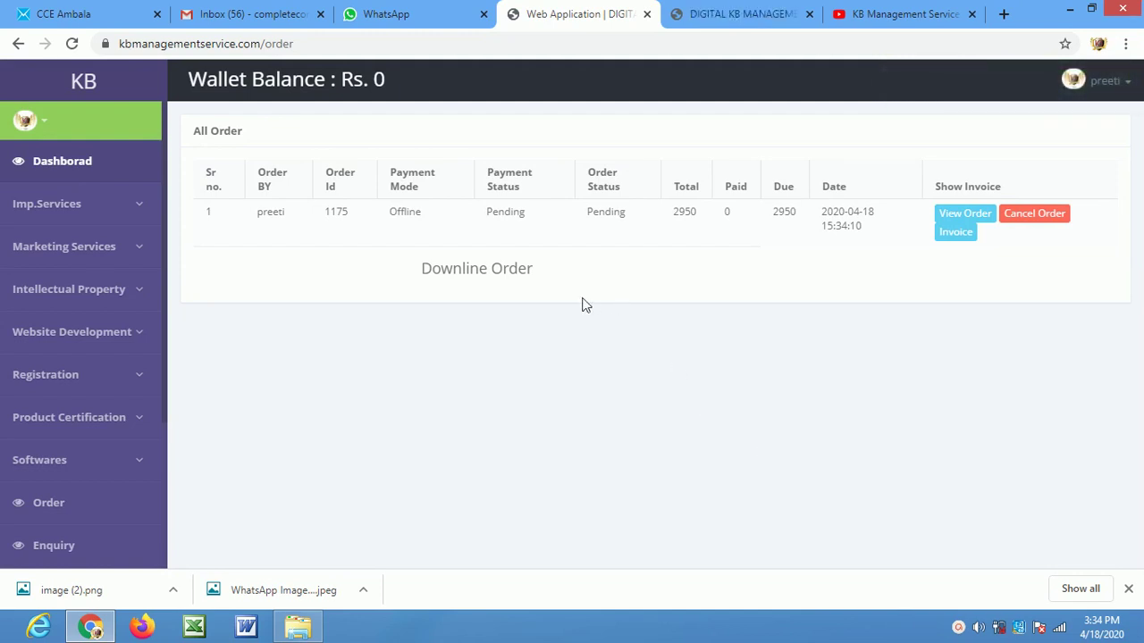
# Go from the Dashboard through Imp.Services to the ISO Registration page
pyautogui.click(104, 174)
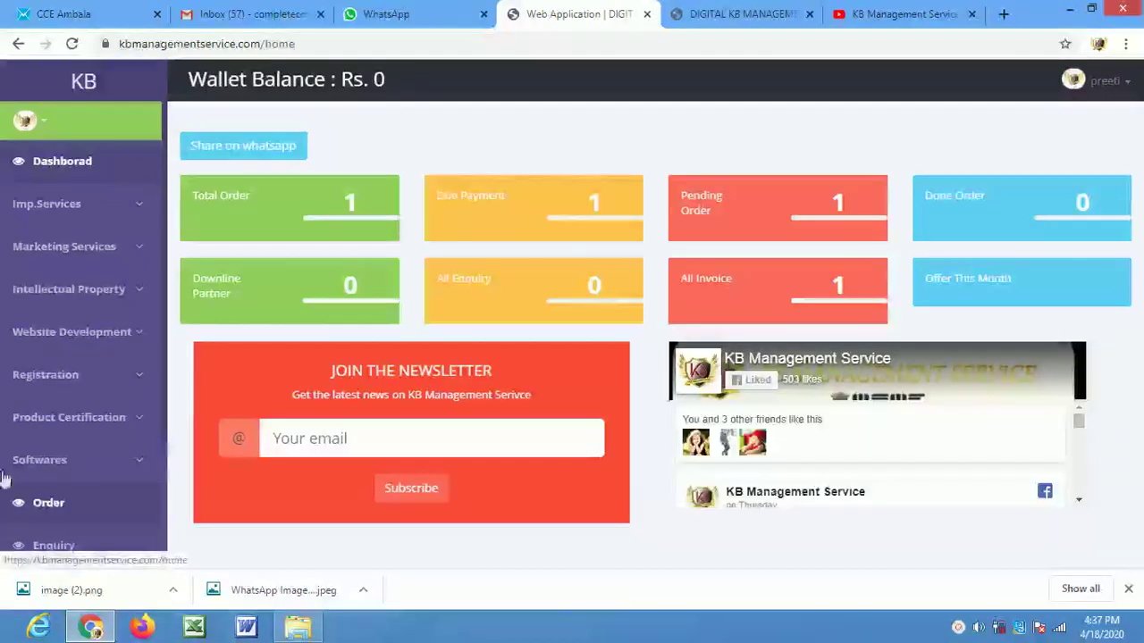
pyautogui.click(85, 209)
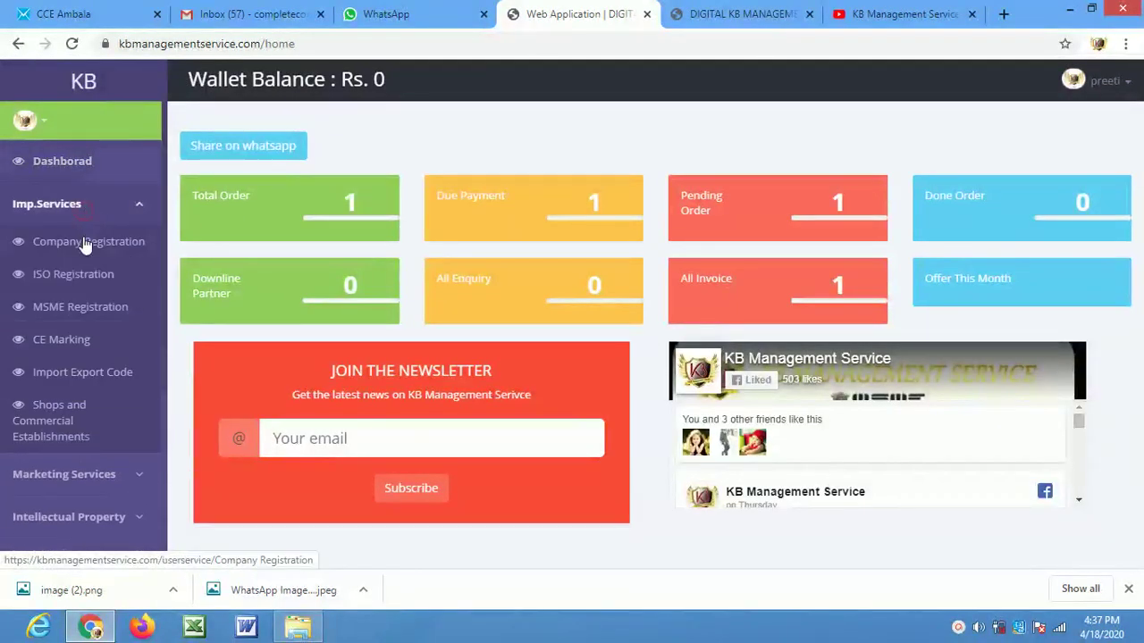
pyautogui.click(83, 278)
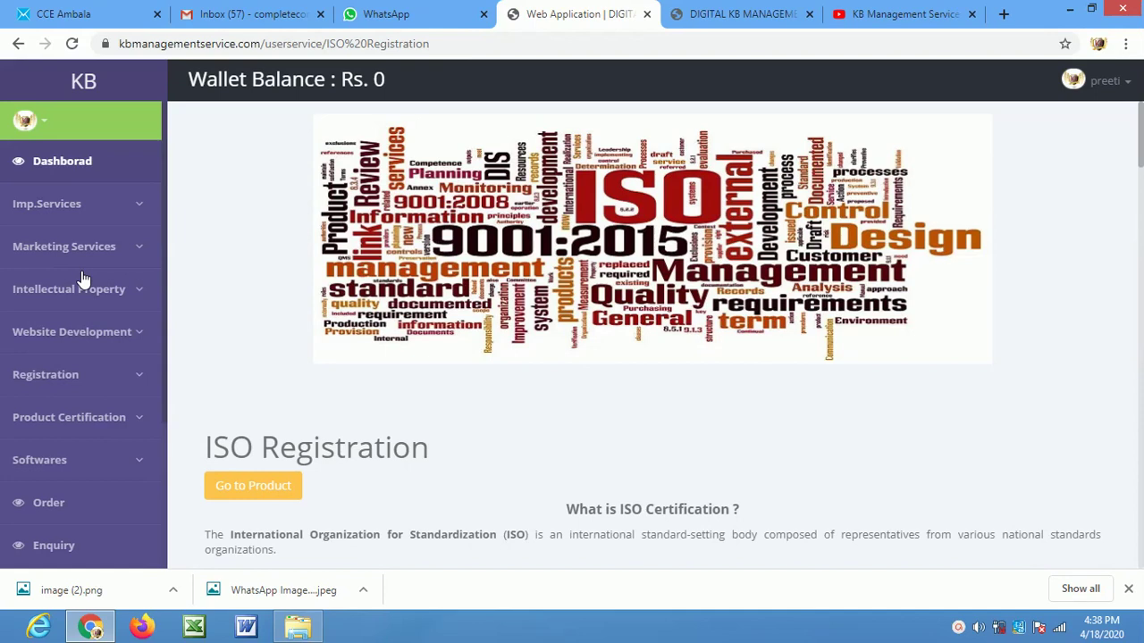
# Read through the ISO description, then jump to the ISO products list with prices
pyautogui.scroll(-1, 134, 394)
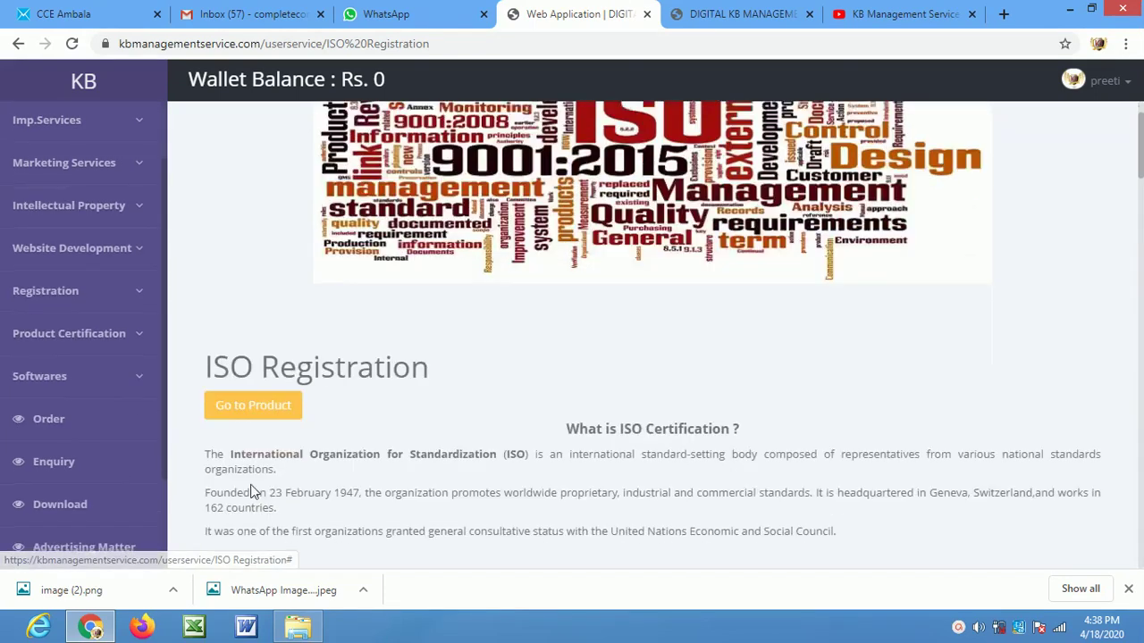
pyautogui.moveTo(229, 454); pyautogui.dragTo(514, 449)
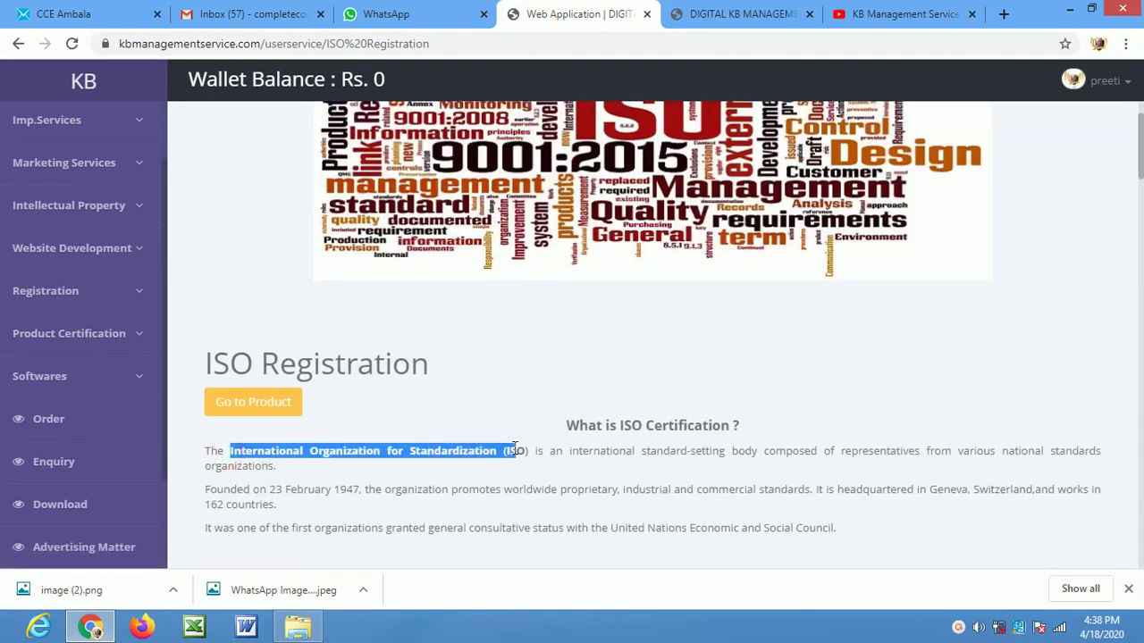
pyautogui.scroll(-2, 473, 491)
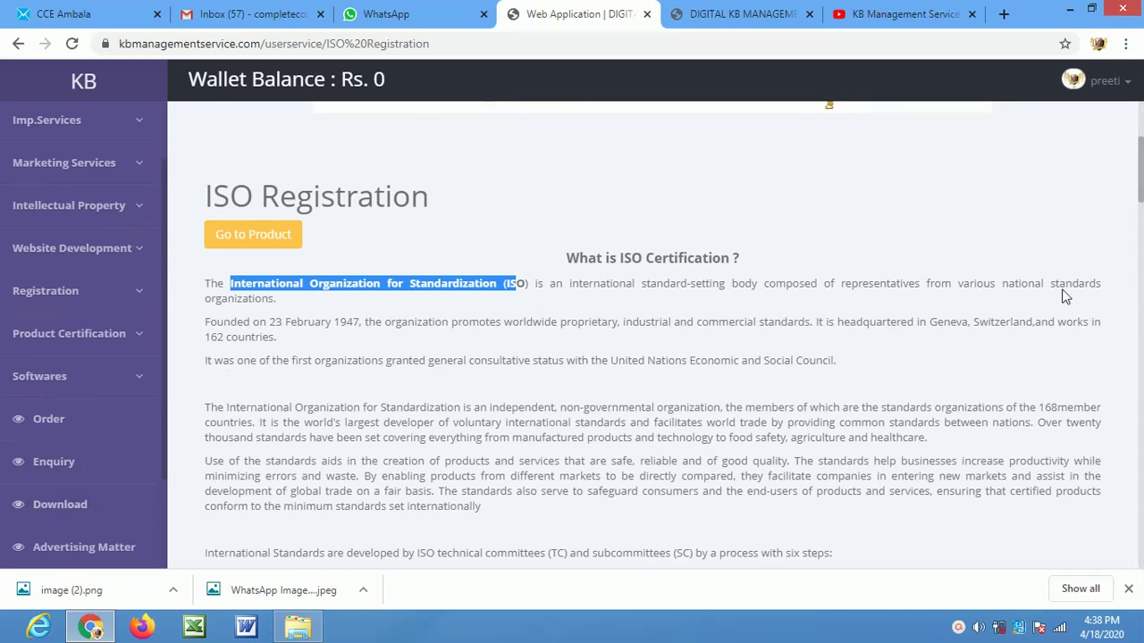
pyautogui.click(254, 238)
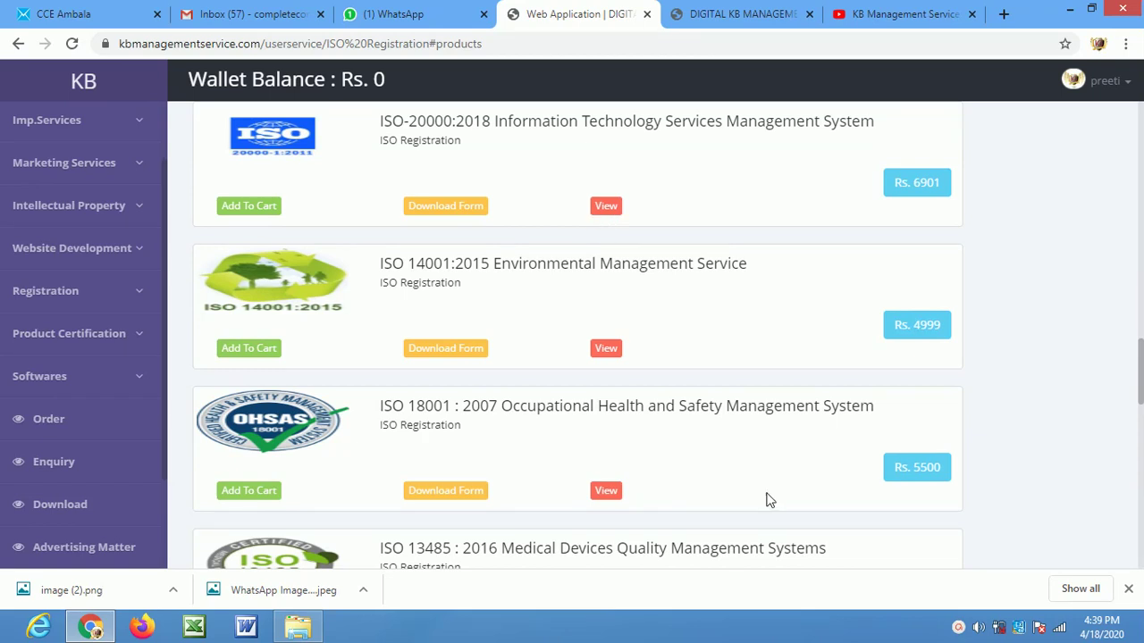
pyautogui.moveTo(361, 411); pyautogui.dragTo(507, 413)
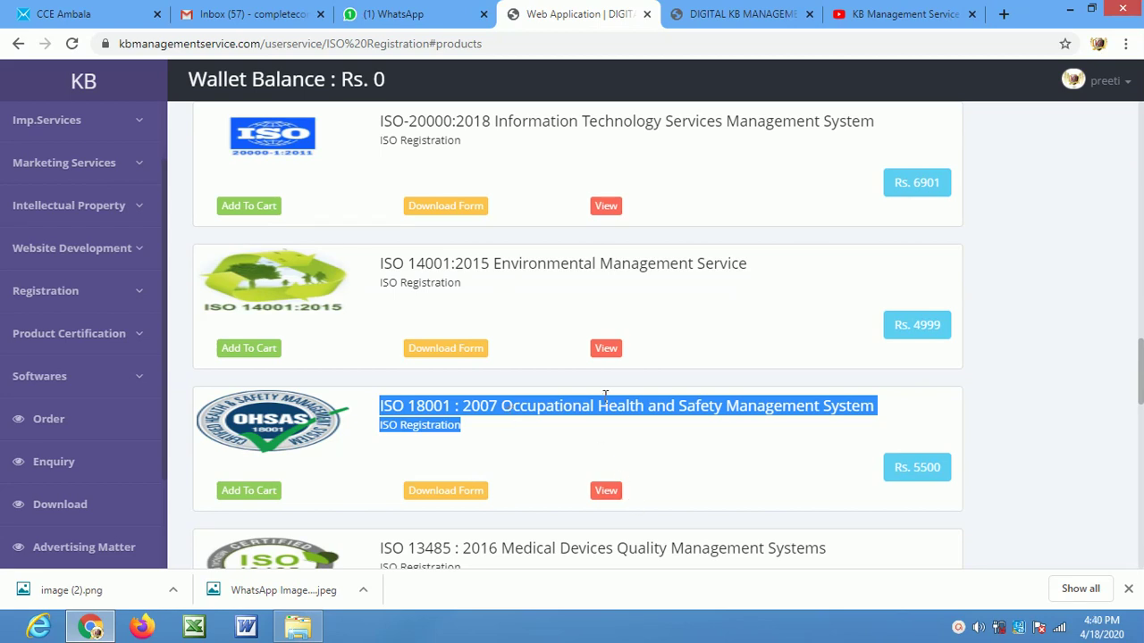
pyautogui.scroll(-5, 605, 402)
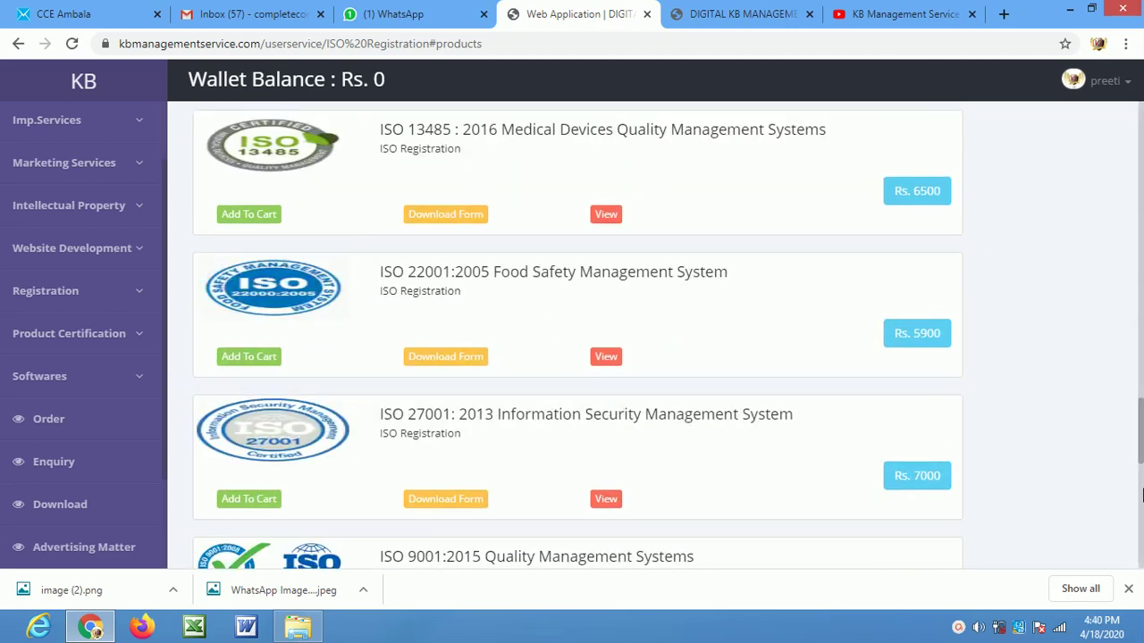
pyautogui.moveTo(1140, 440)
pyautogui.mouseDown()
pyautogui.moveTo(1142, 424)
pyautogui.moveTo(1141, 443)
pyautogui.mouseUp()
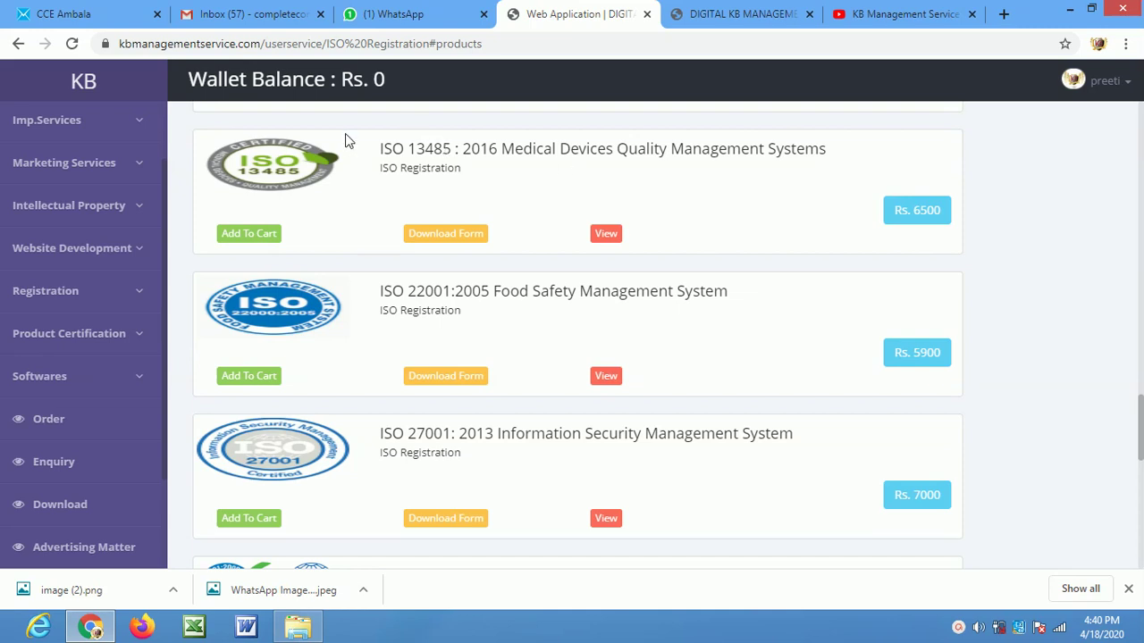
pyautogui.moveTo(406, 292)
pyautogui.mouseDown()
pyautogui.moveTo(485, 292)
pyautogui.moveTo(433, 282)
pyautogui.moveTo(407, 292)
pyautogui.mouseUp()
pyautogui.click(489, 292)
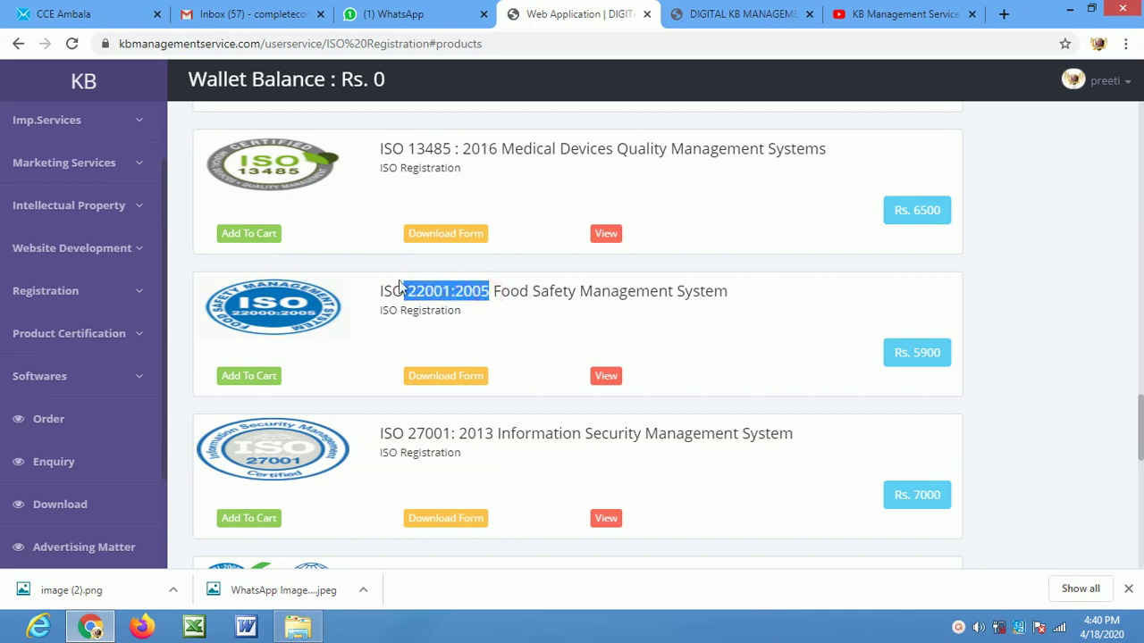
pyautogui.moveTo(1140, 421); pyautogui.dragTo(1141, 443)
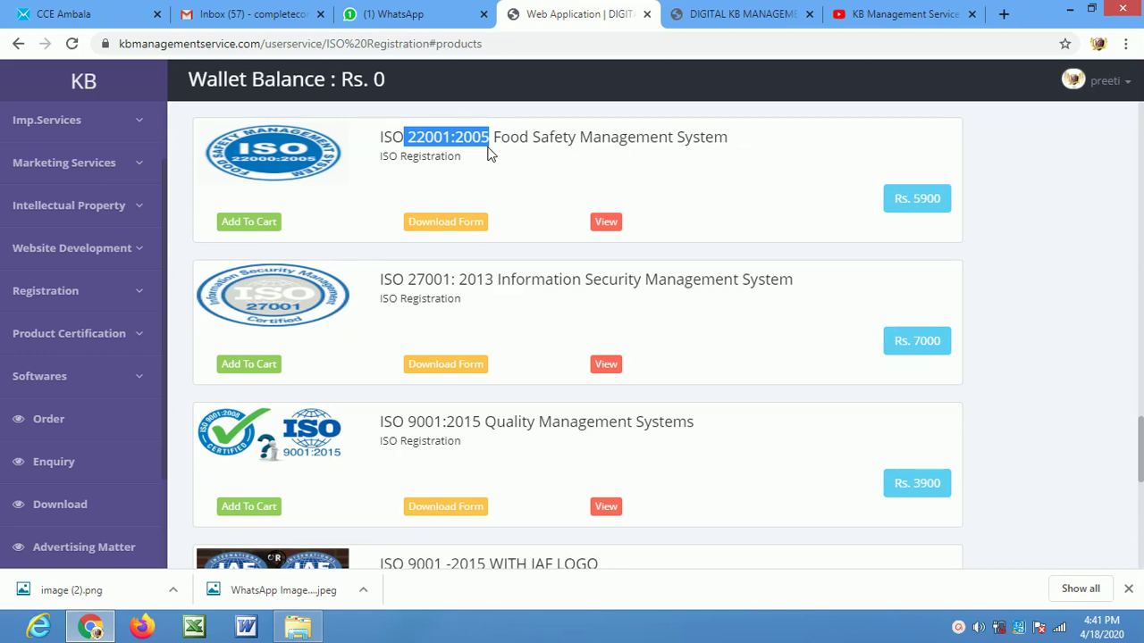
pyautogui.moveTo(406, 281); pyautogui.dragTo(511, 271)
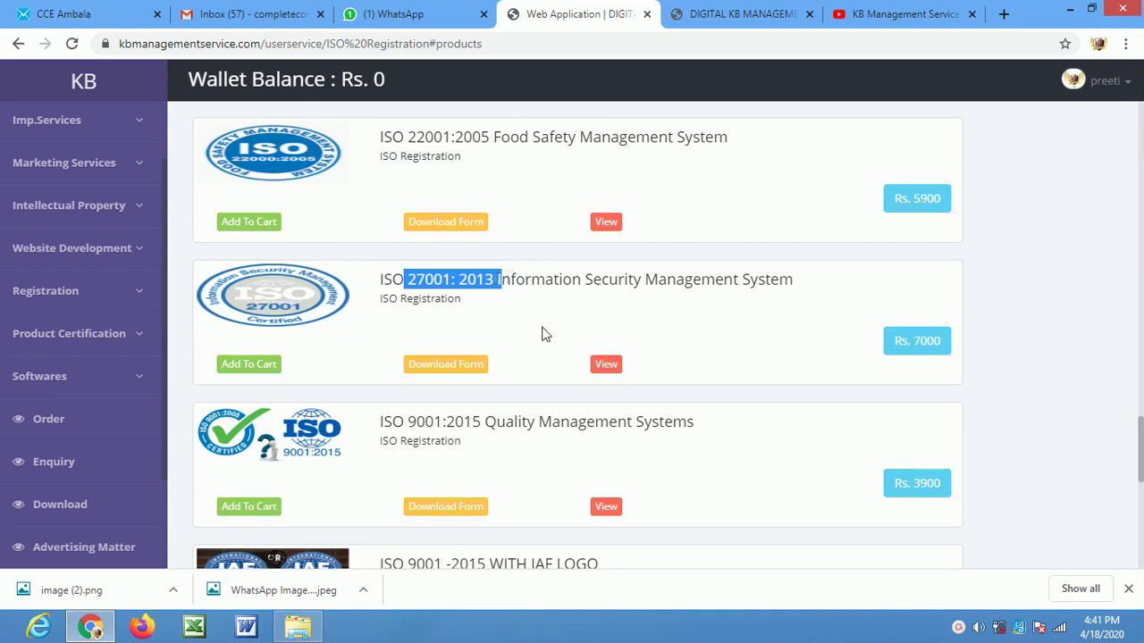
pyautogui.scroll(-3, 542, 330)
pyautogui.moveTo(469, 313); pyautogui.dragTo(988, 403)
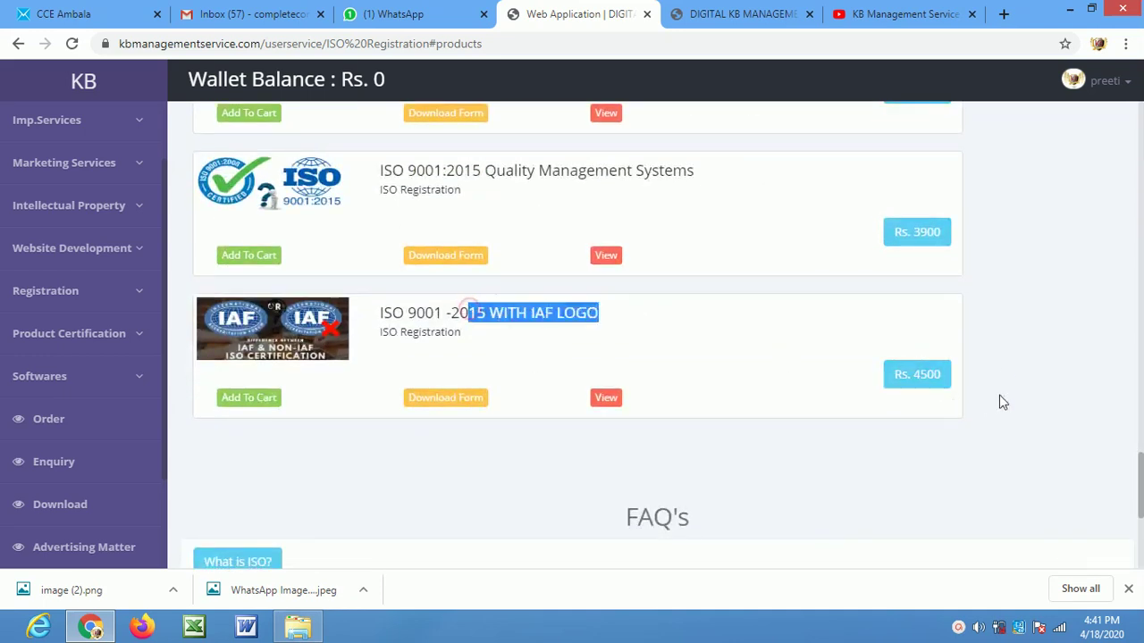
pyautogui.click(935, 348)
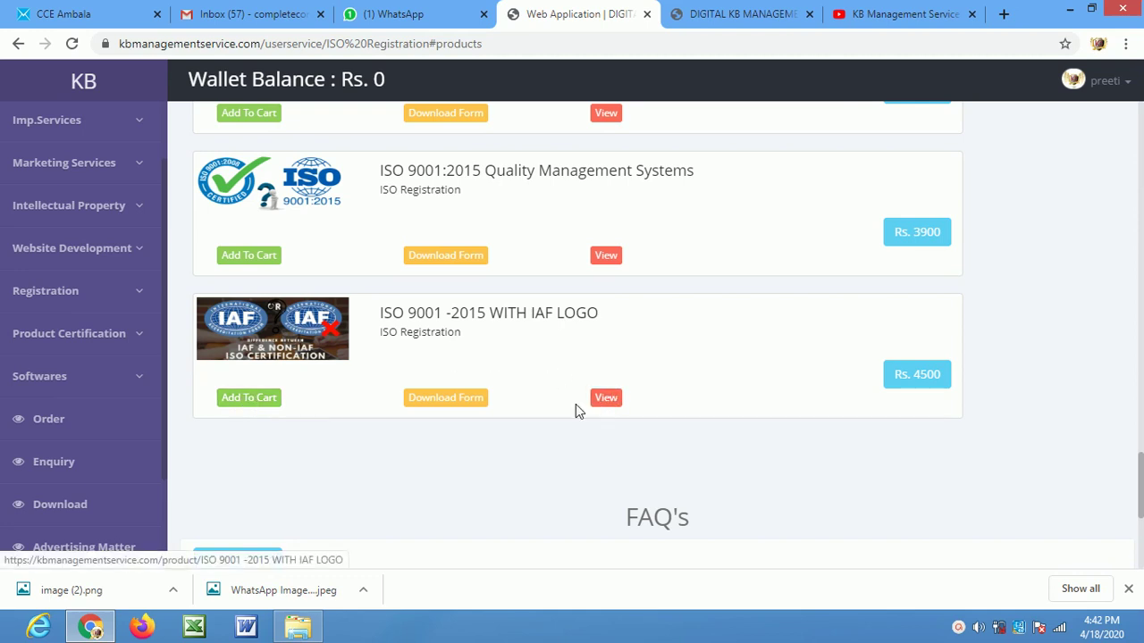
# Expand the 'What is ISO?' and 'What is IAF?' FAQ answers, then return to the ISO products
pyautogui.scroll(-2, 503, 420)
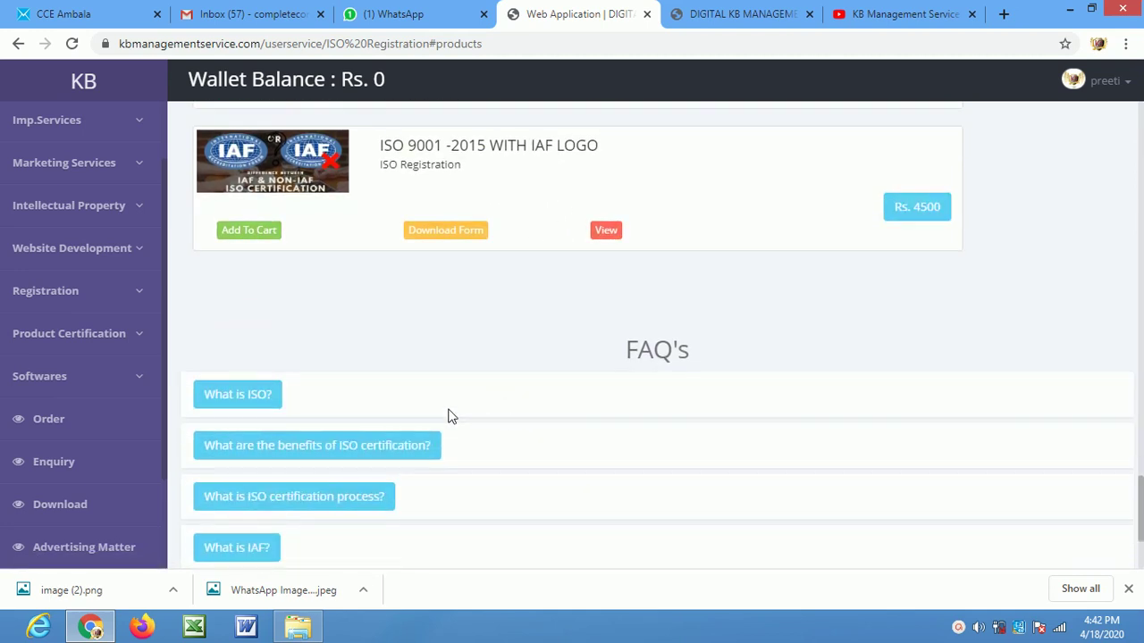
pyautogui.click(260, 394)
pyautogui.scroll(5, 340, 438)
pyautogui.scroll(-4, 350, 443)
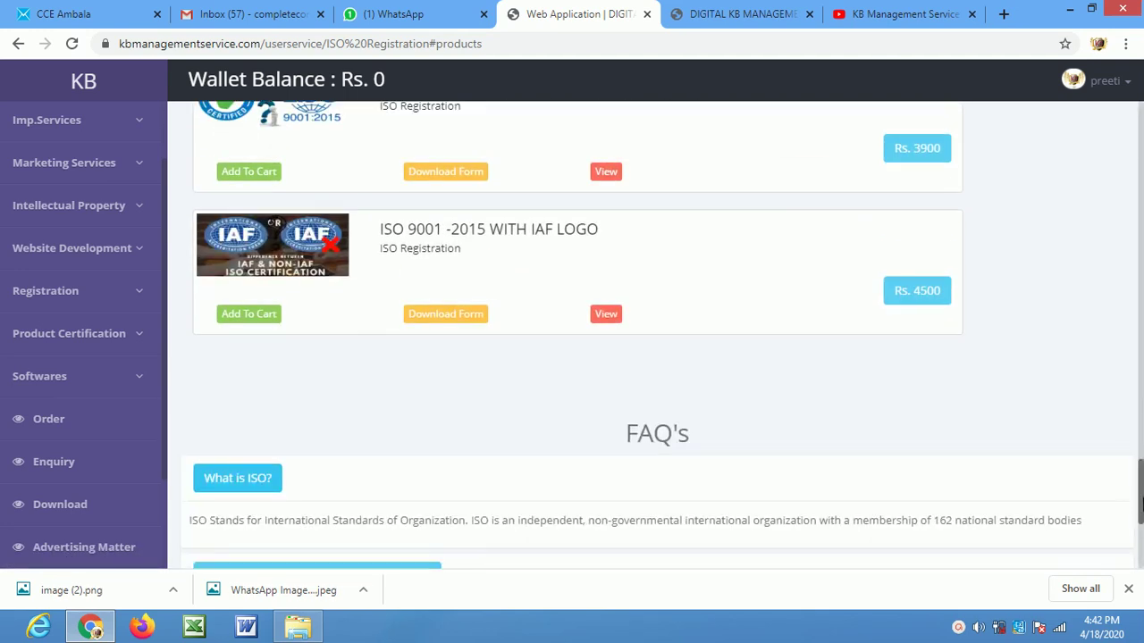
pyautogui.scroll(-1, 1141, 528)
pyautogui.scroll(-3, 1141, 527)
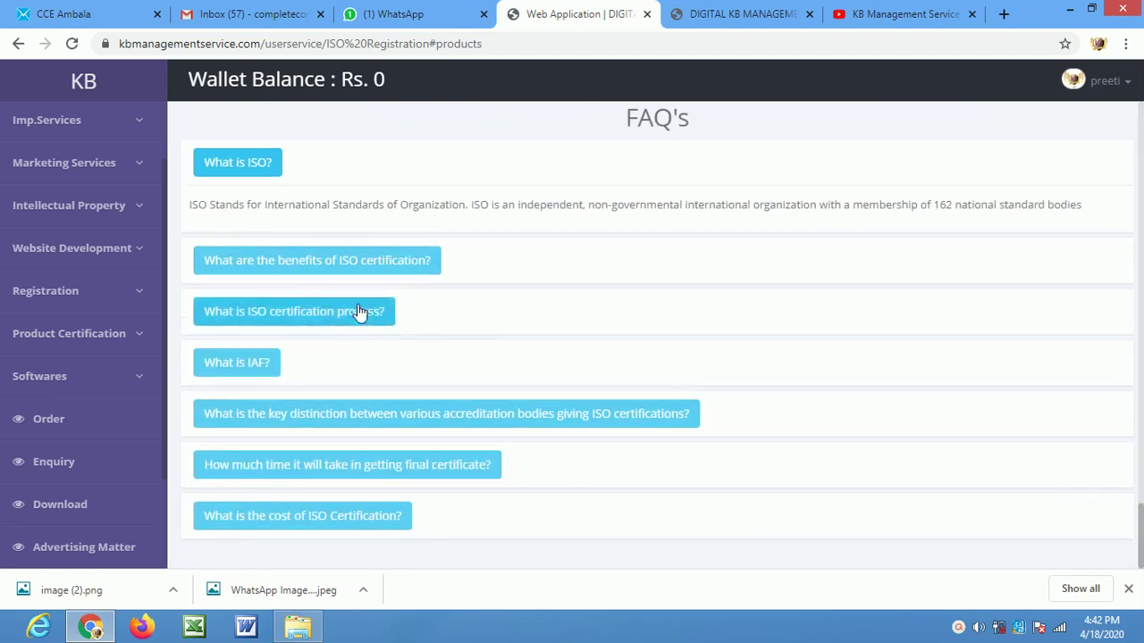
pyautogui.click(271, 360)
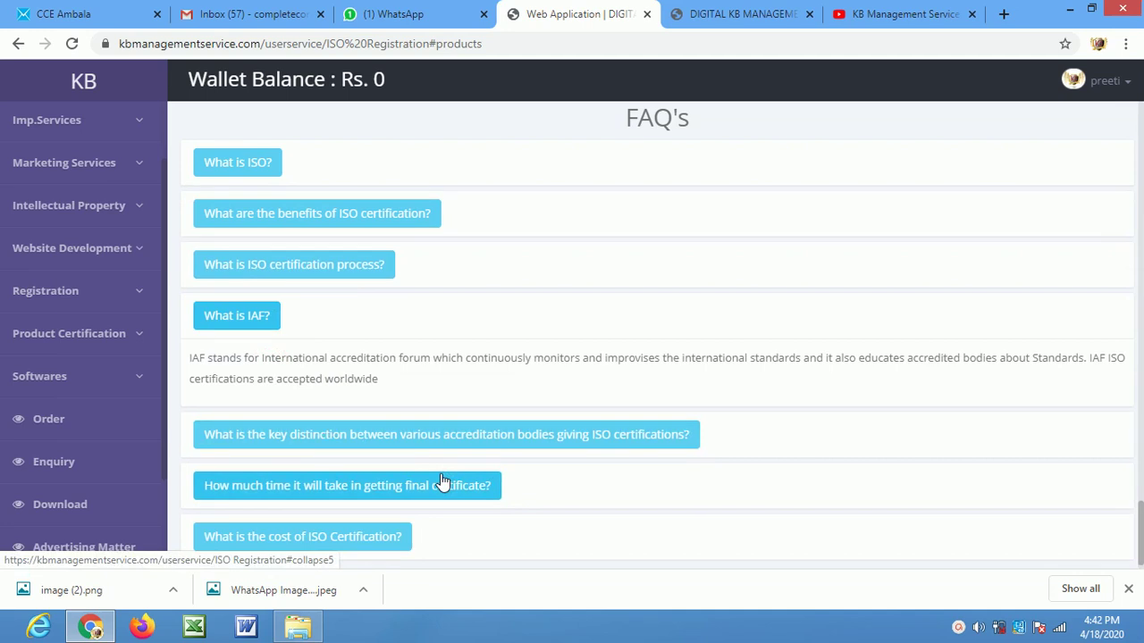
pyautogui.moveTo(1141, 534); pyautogui.dragTo(1118, 398)
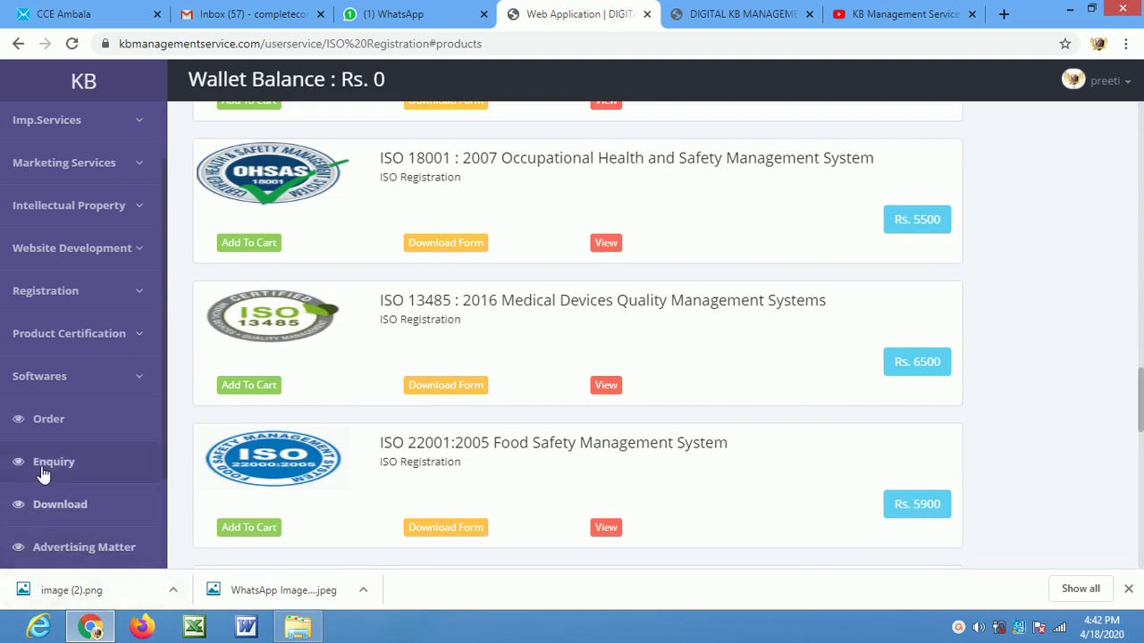
pyautogui.click(101, 135)
pyautogui.click(97, 226)
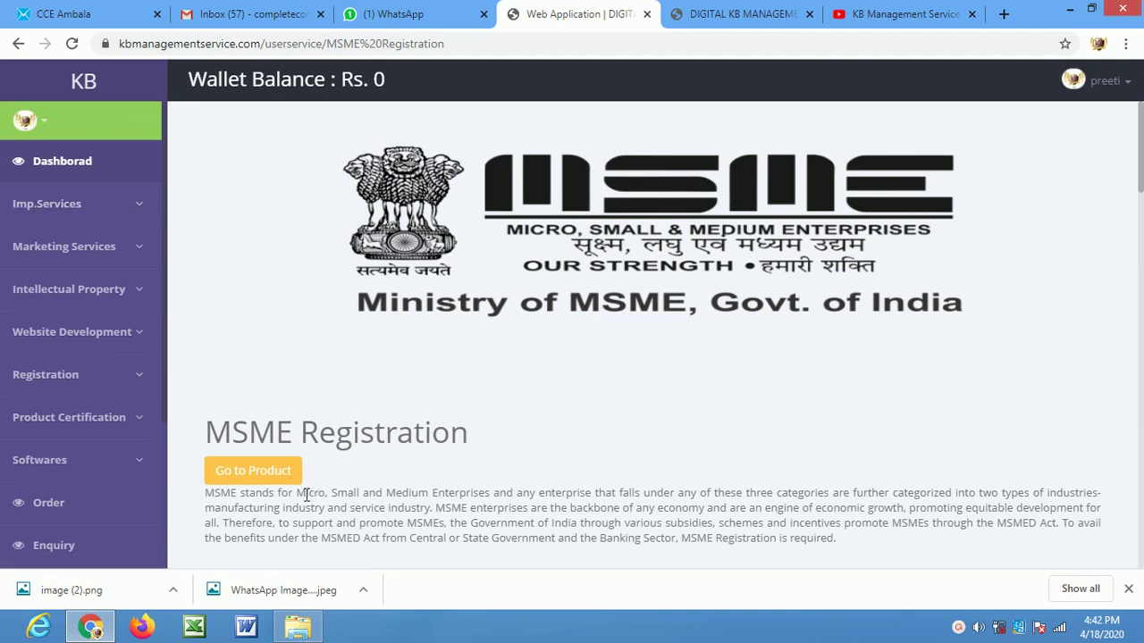
pyautogui.moveTo(295, 493); pyautogui.dragTo(489, 488)
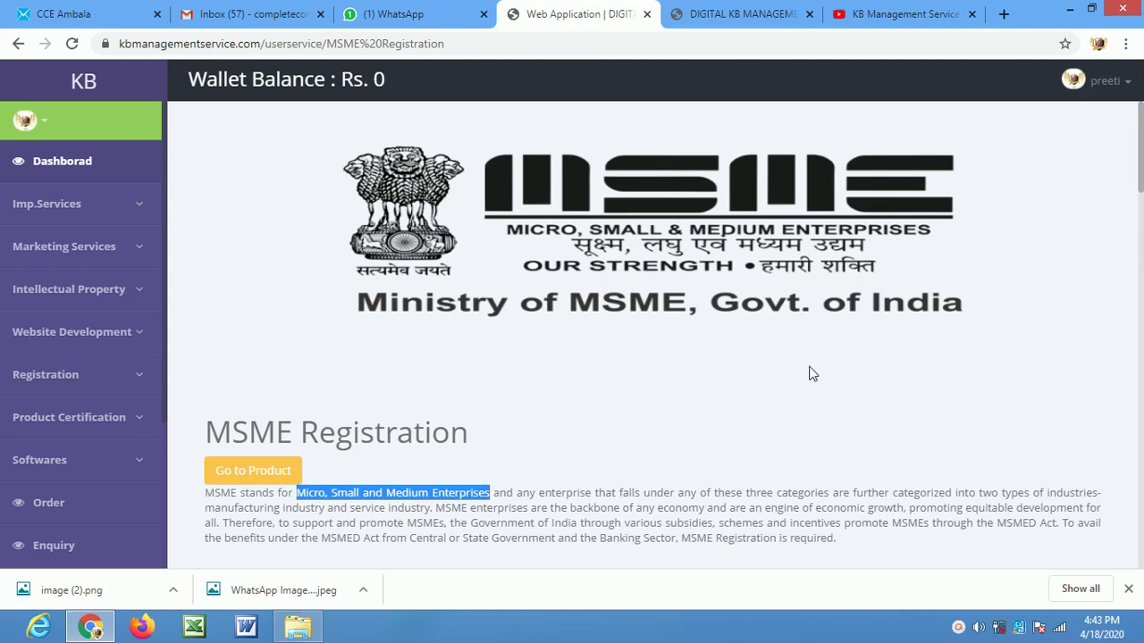
pyautogui.moveTo(1141, 169); pyautogui.dragTo(1141, 252)
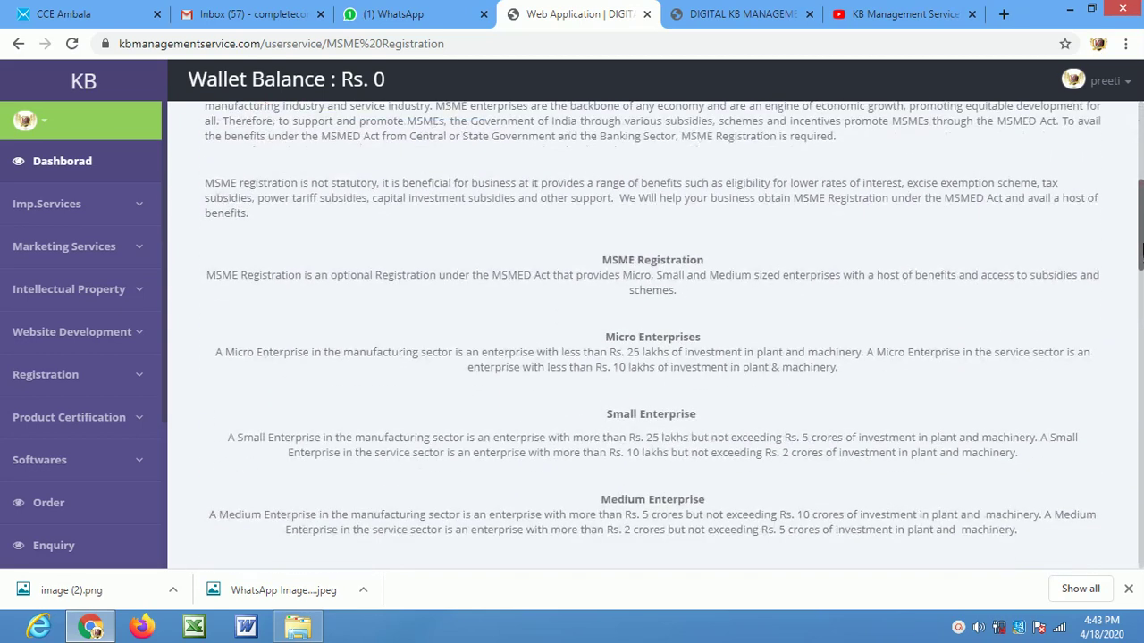
pyautogui.click(595, 261)
pyautogui.moveTo(606, 337); pyautogui.dragTo(693, 339)
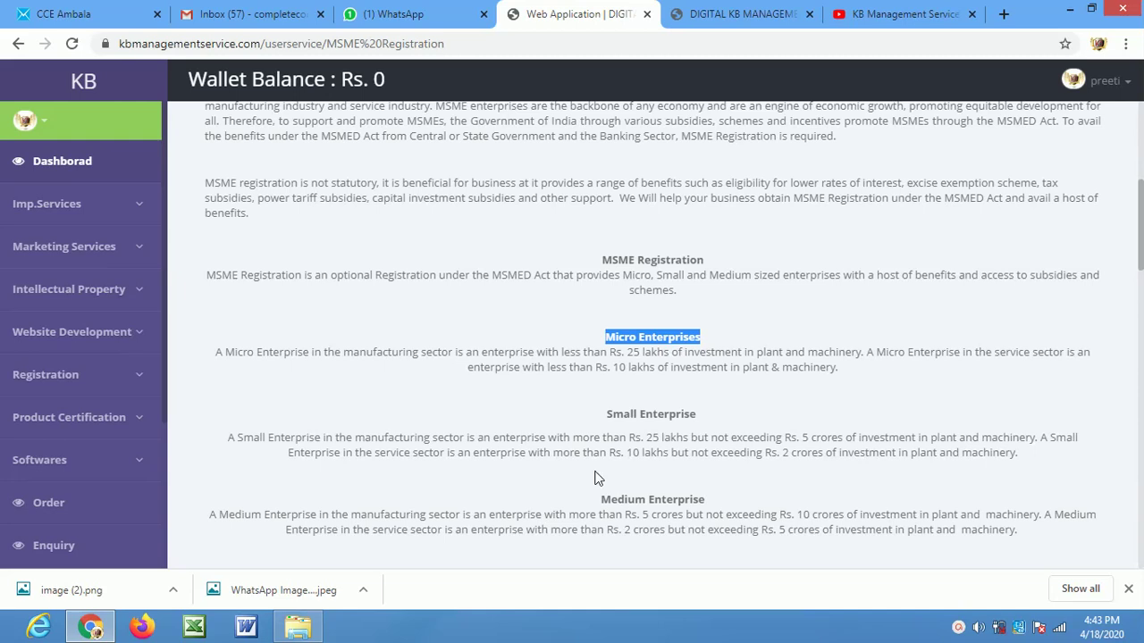
pyautogui.moveTo(628, 437); pyautogui.dragTo(883, 430)
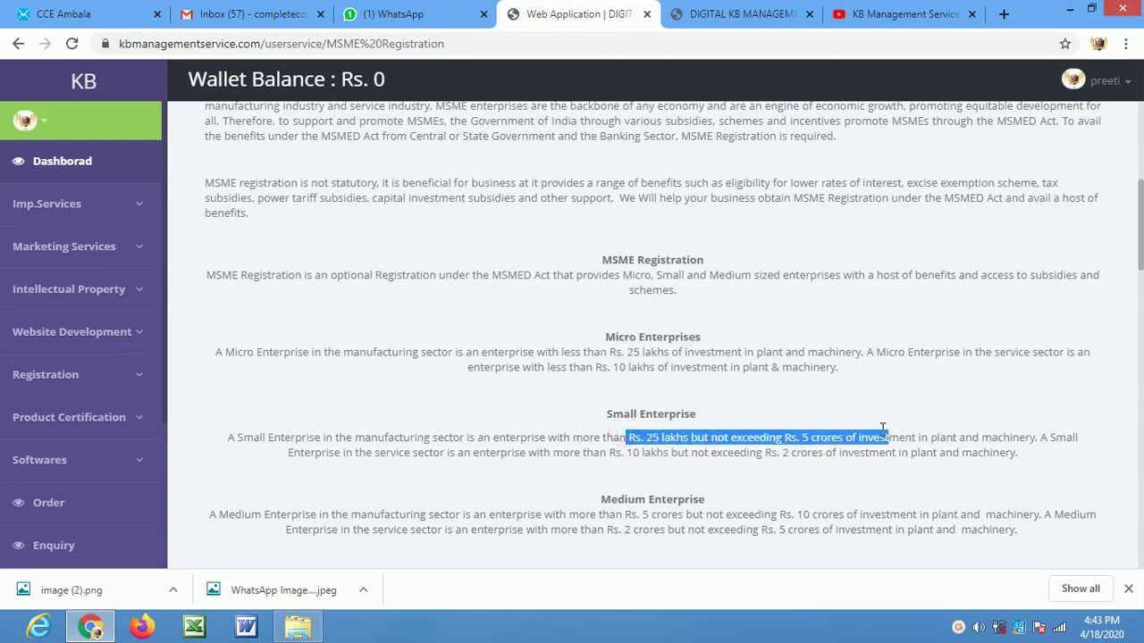
pyautogui.moveTo(587, 418); pyautogui.dragTo(722, 418)
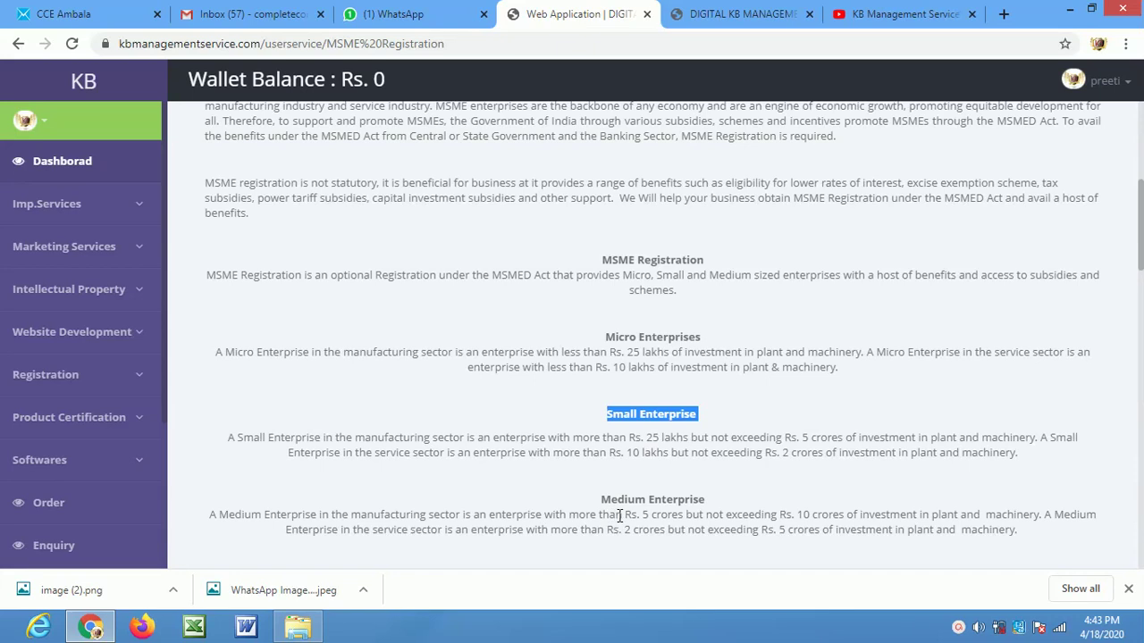
pyautogui.moveTo(623, 516); pyautogui.dragTo(917, 512)
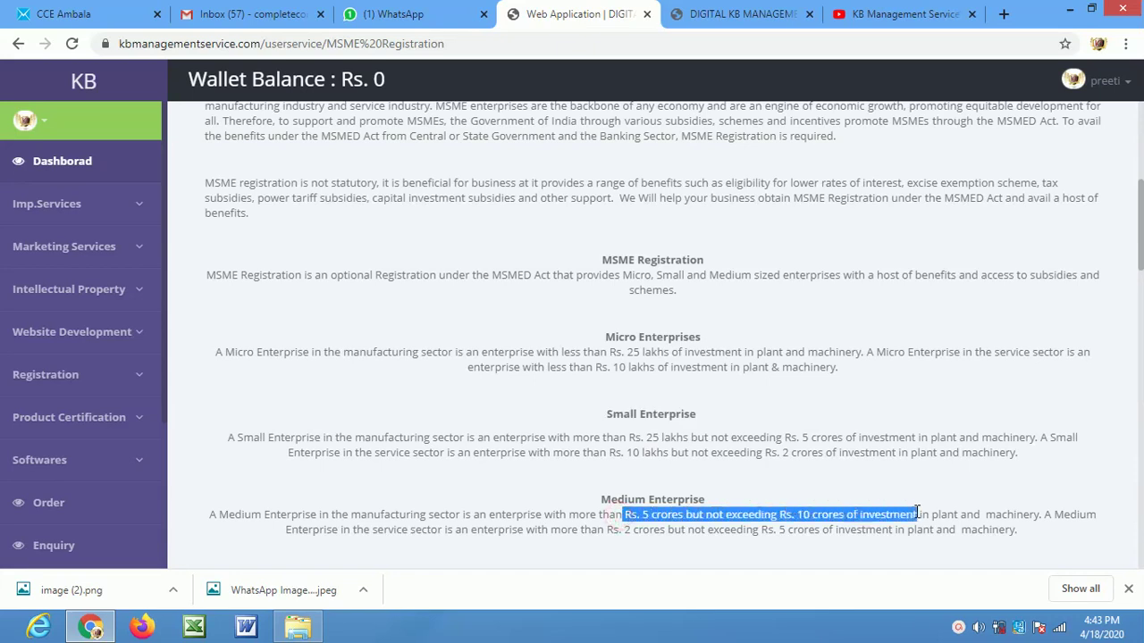
pyautogui.moveTo(604, 499); pyautogui.dragTo(730, 498)
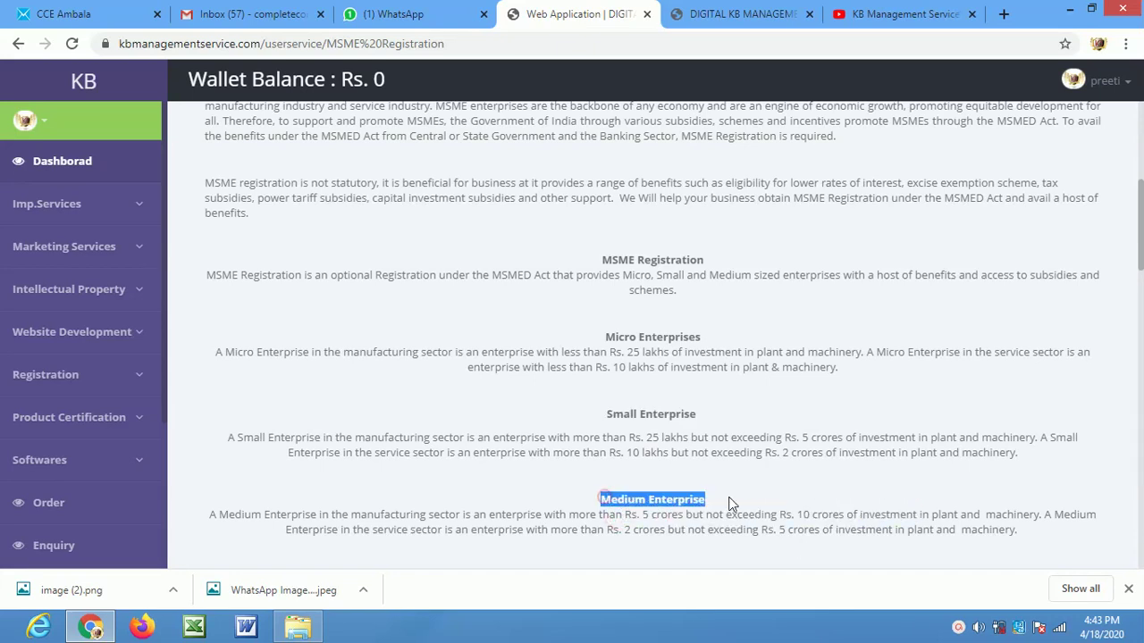
pyautogui.scroll(-2, 729, 497)
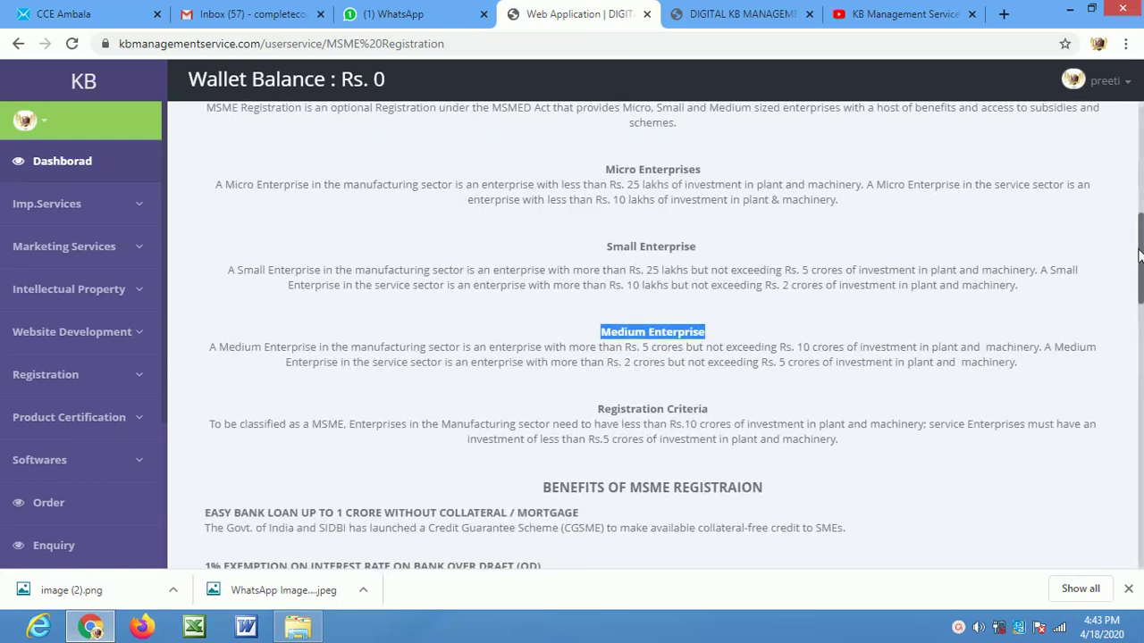
pyautogui.moveTo(1142, 247); pyautogui.dragTo(1142, 329)
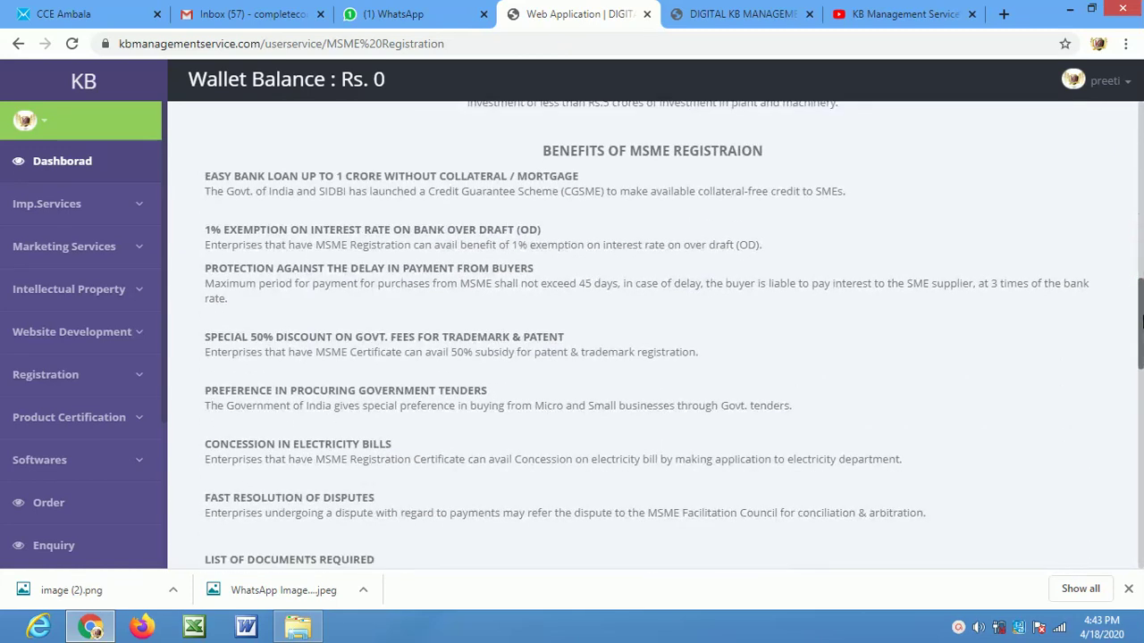
pyautogui.moveTo(205, 176); pyautogui.dragTo(623, 177)
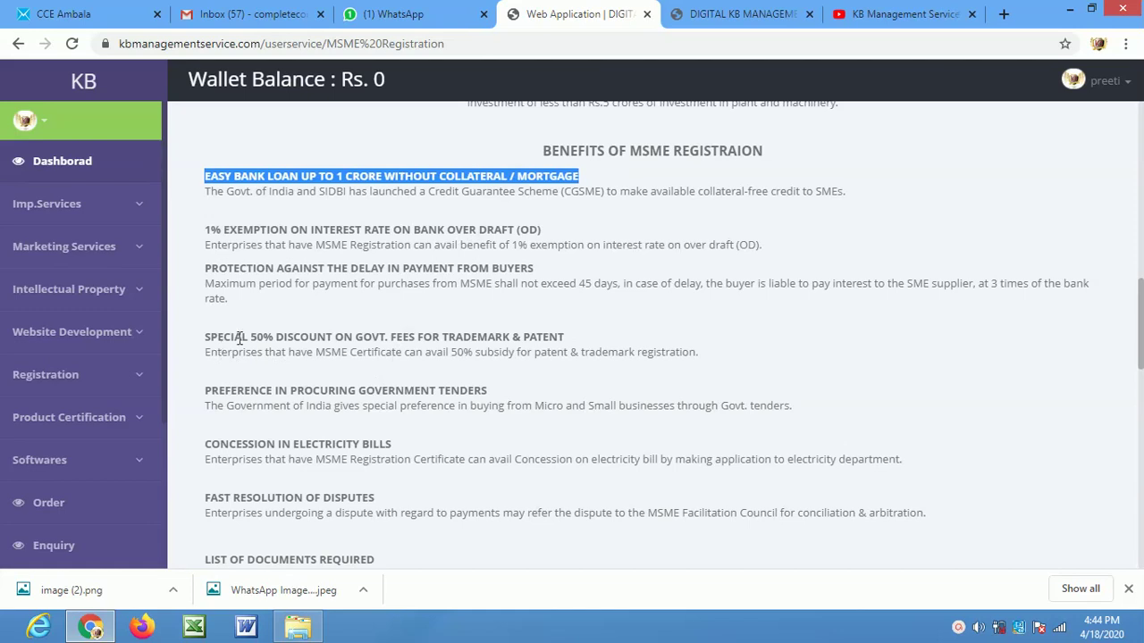
pyautogui.moveTo(394, 337); pyautogui.dragTo(605, 350)
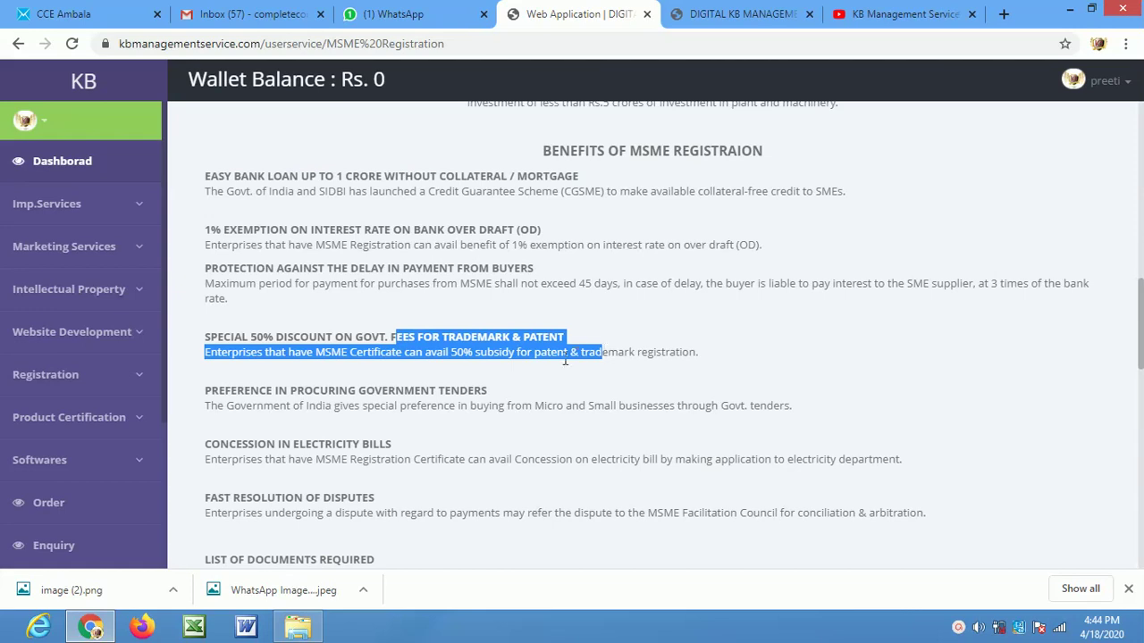
# Expand the MSME FAQ on required registration documents, showing the Aadhaar card and PAN card answer
pyautogui.moveTo(1141, 331); pyautogui.dragTo(1140, 369)
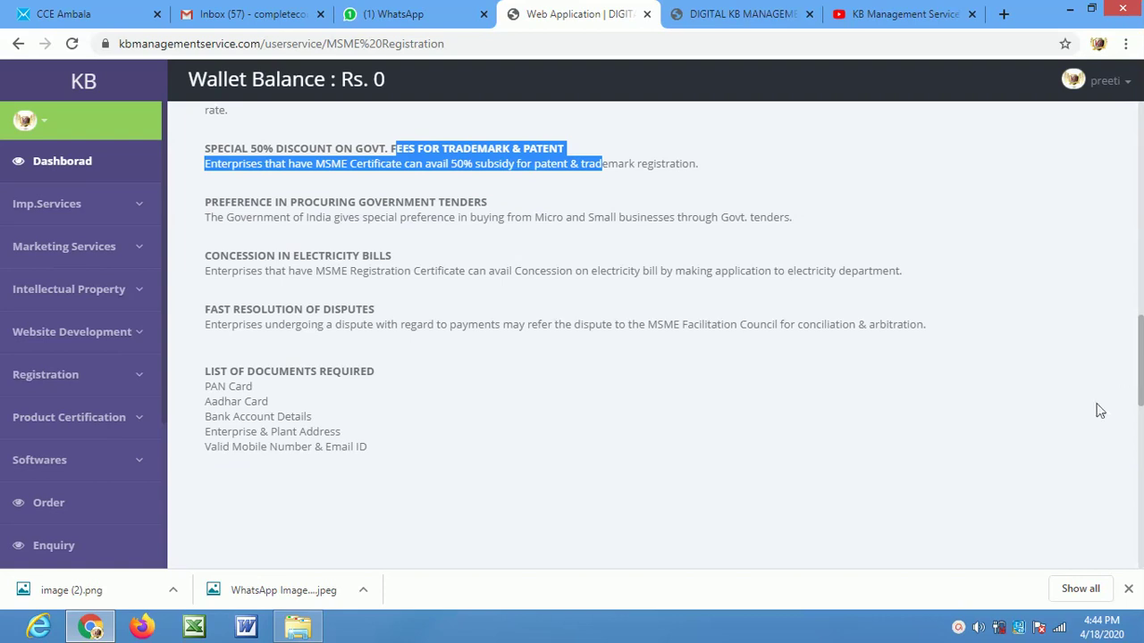
pyautogui.moveTo(1140, 393); pyautogui.dragTo(1141, 486)
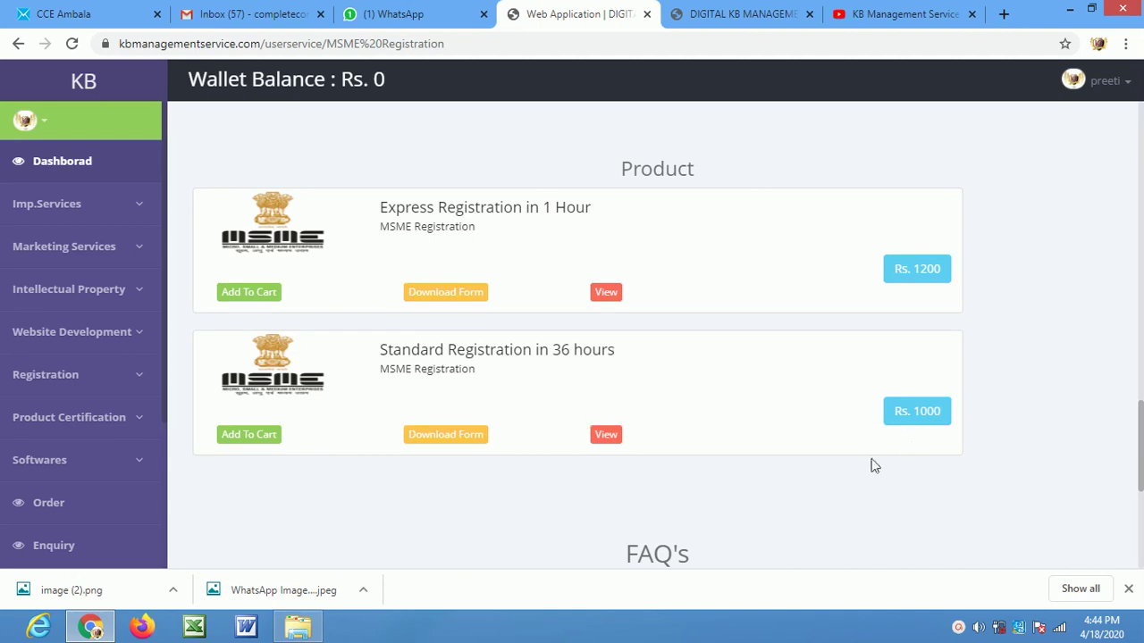
pyautogui.moveTo(1137, 451); pyautogui.dragTo(1116, 518)
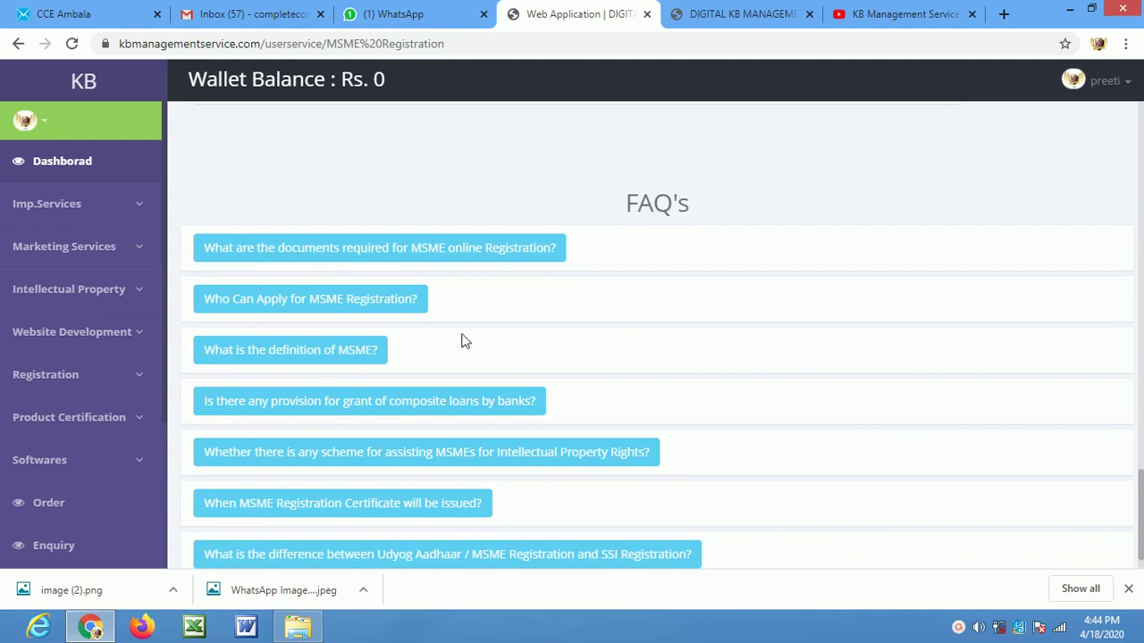
pyautogui.click(429, 253)
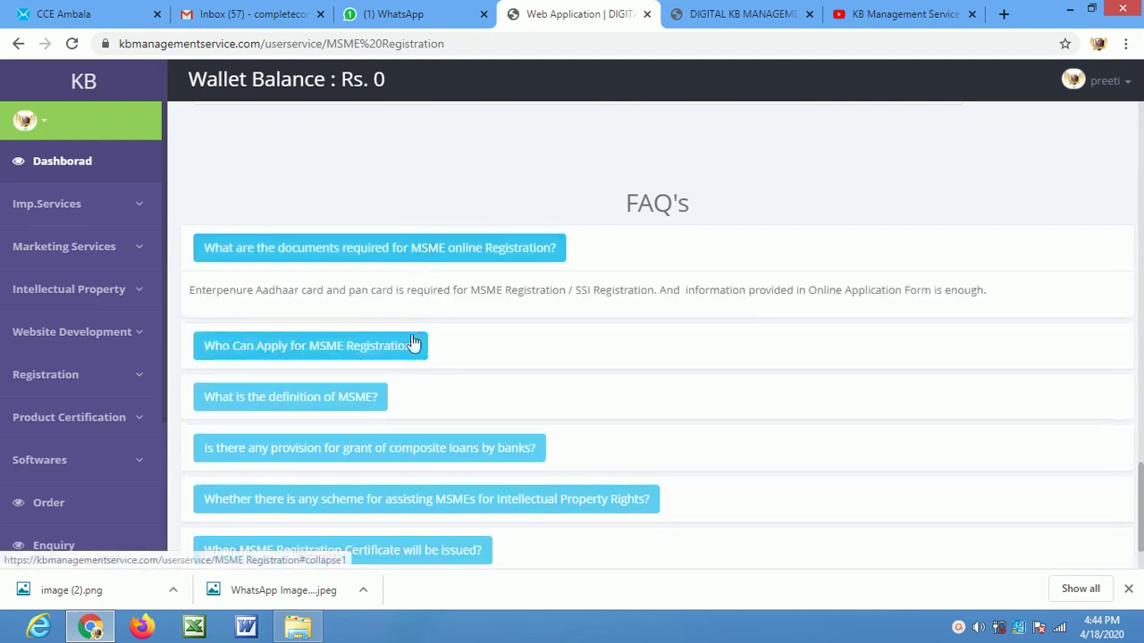
pyautogui.click(105, 215)
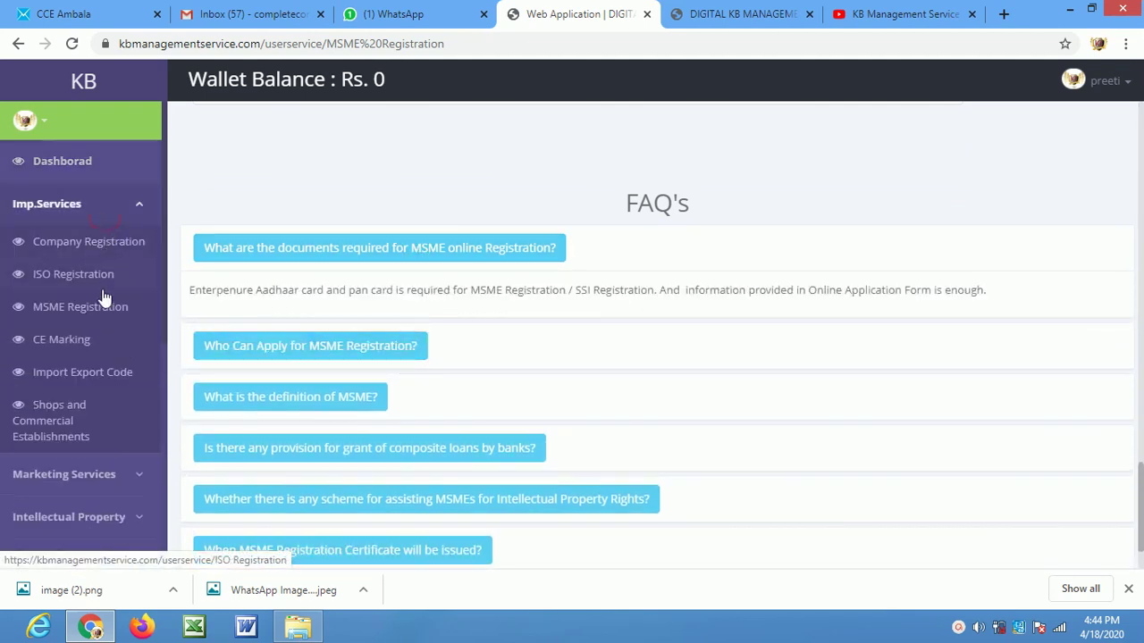
# Open the CE Marking page and highlight 'CE' in its introduction paragraph
pyautogui.click(101, 338)
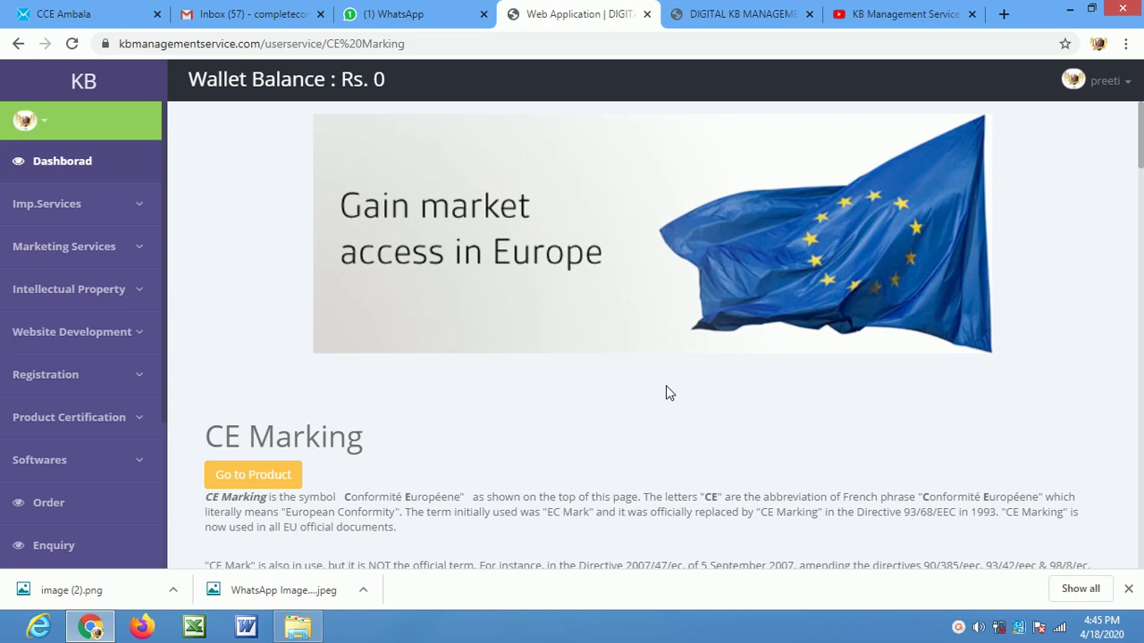
pyautogui.scroll(-2, 666, 389)
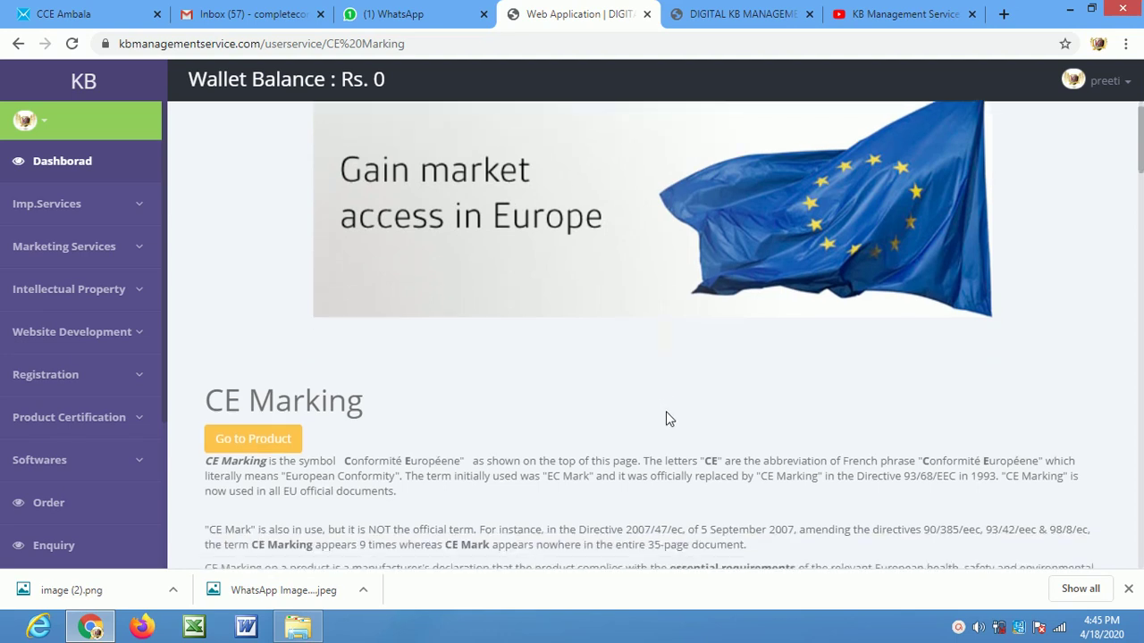
pyautogui.moveTo(717, 330); pyautogui.dragTo(692, 330)
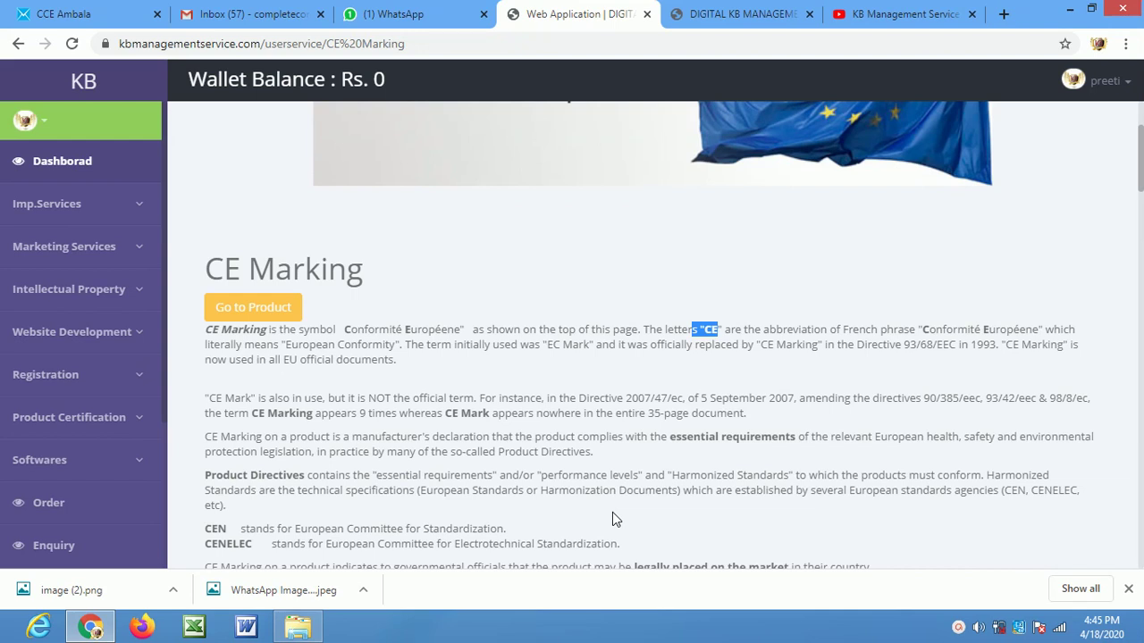
pyautogui.moveTo(1139, 161); pyautogui.dragTo(1141, 347)
pyautogui.moveTo(1140, 347); pyautogui.dragTo(1142, 385)
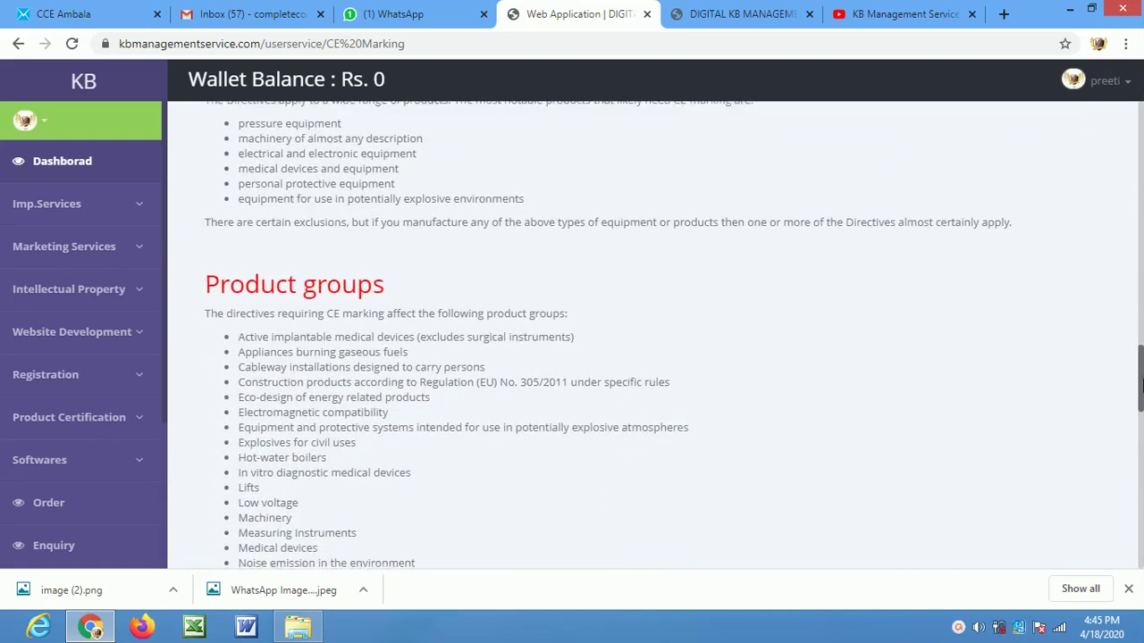
pyautogui.moveTo(1141, 377); pyautogui.dragTo(1141, 517)
pyautogui.scroll(1, 1019, 299)
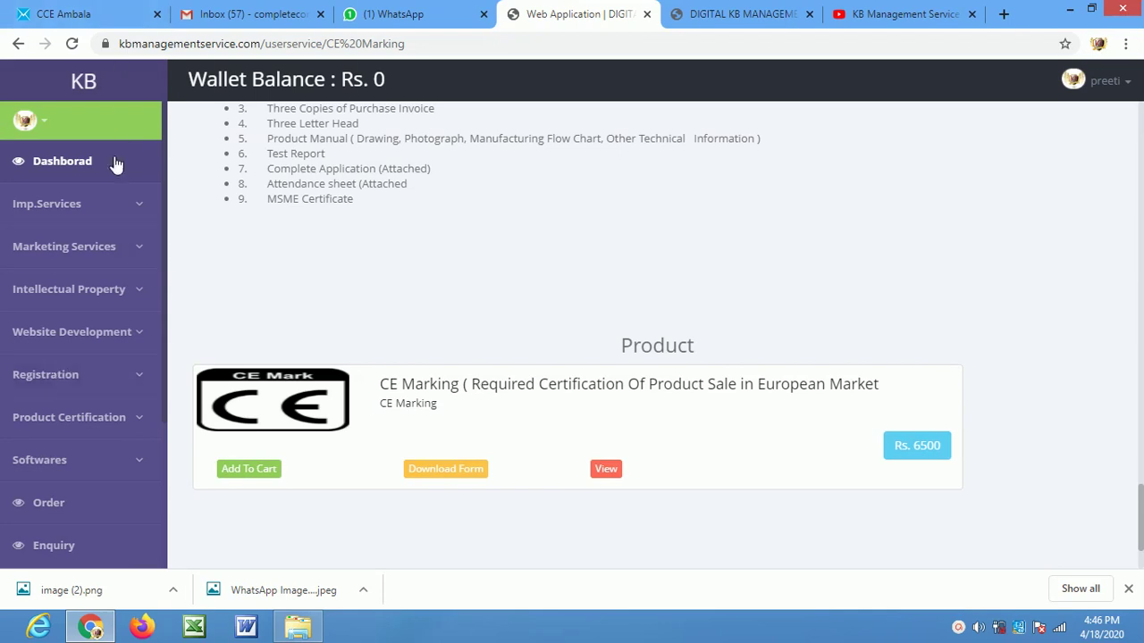
pyautogui.click(114, 215)
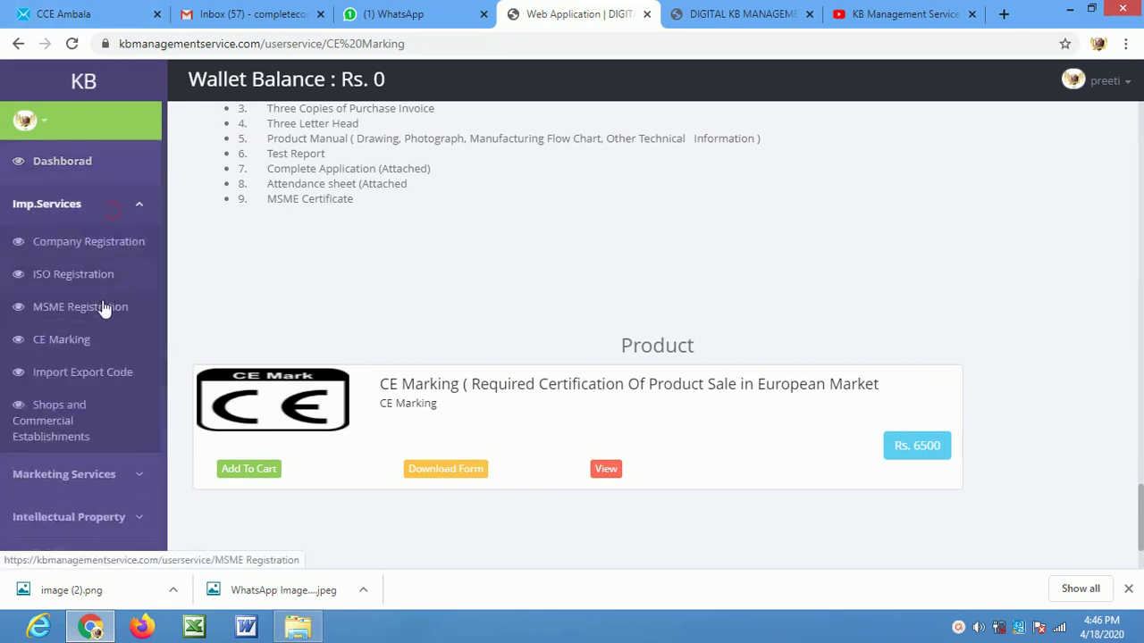
pyautogui.click(93, 375)
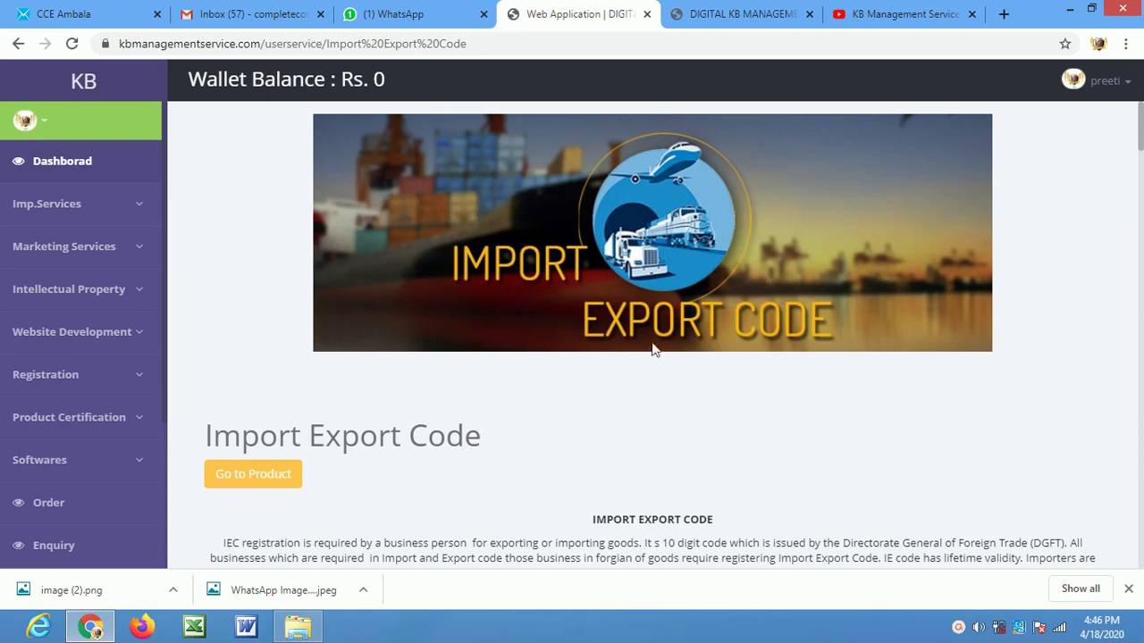
# Scroll to the Import Export Code (Rs. 1800) and IEC WITH DSC (Rs. 3000) products
pyautogui.moveTo(1140, 125); pyautogui.dragTo(1126, 237)
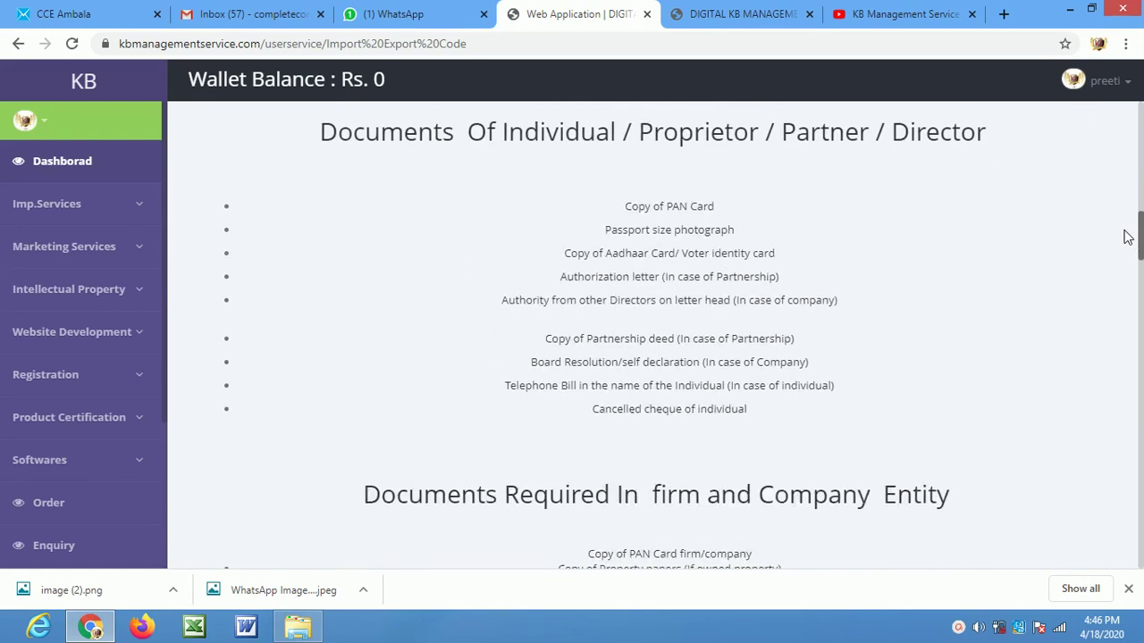
pyautogui.moveTo(1126, 237); pyautogui.dragTo(1136, 496)
# Highlight DSC in IEC WITH DSC, then go to Shops and Commercial Establishments under Imp.Services
pyautogui.scroll(-2, 989, 468)
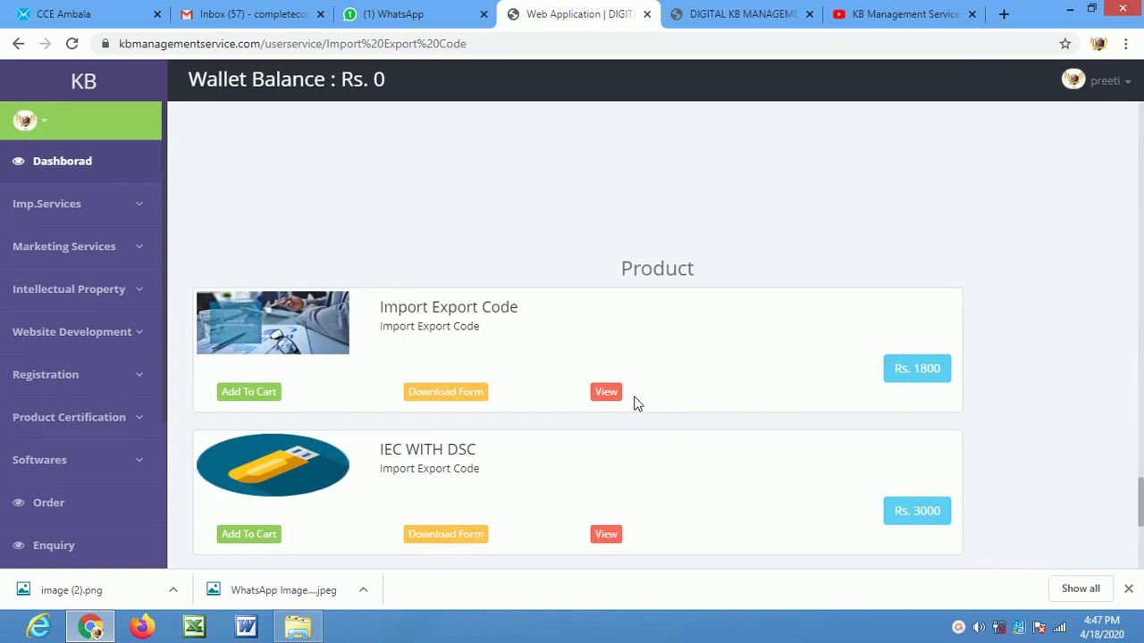
pyautogui.moveTo(477, 450); pyautogui.dragTo(450, 449)
pyautogui.click(106, 205)
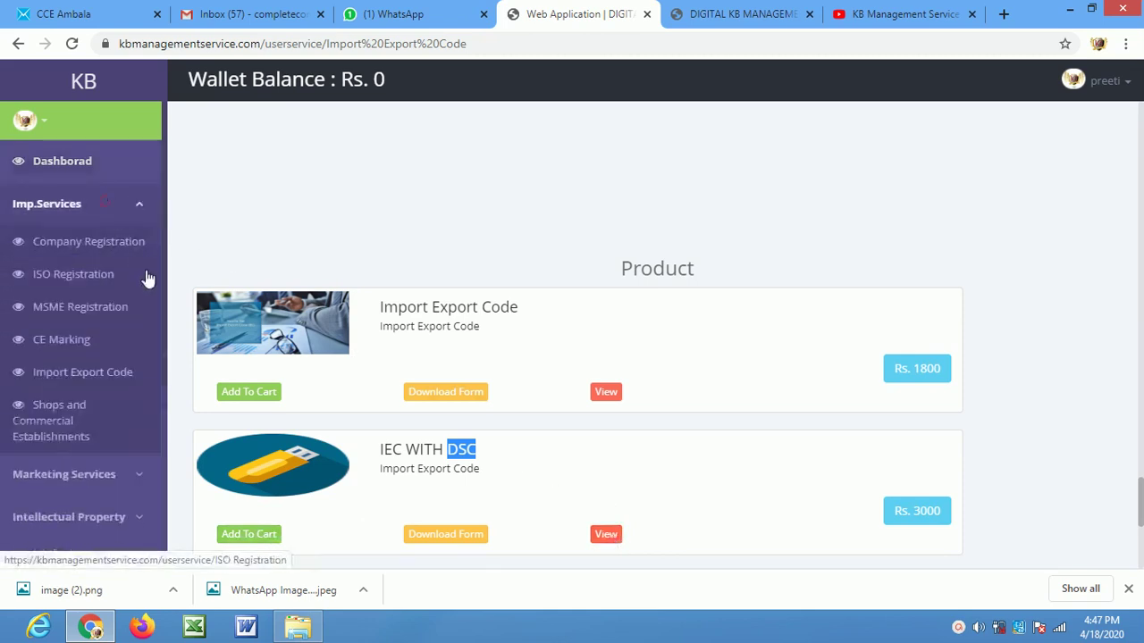
pyautogui.click(102, 413)
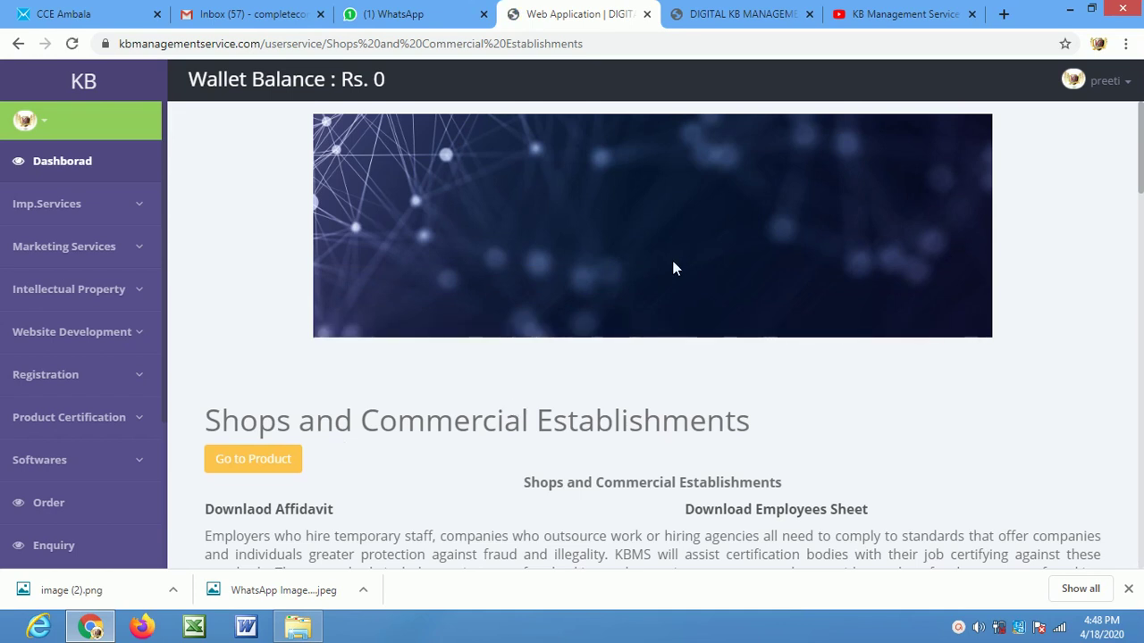
# Scroll down to the page's Labour Act Certificate product priced at Rs. 1000
pyautogui.moveTo(1131, 148); pyautogui.dragTo(1137, 380)
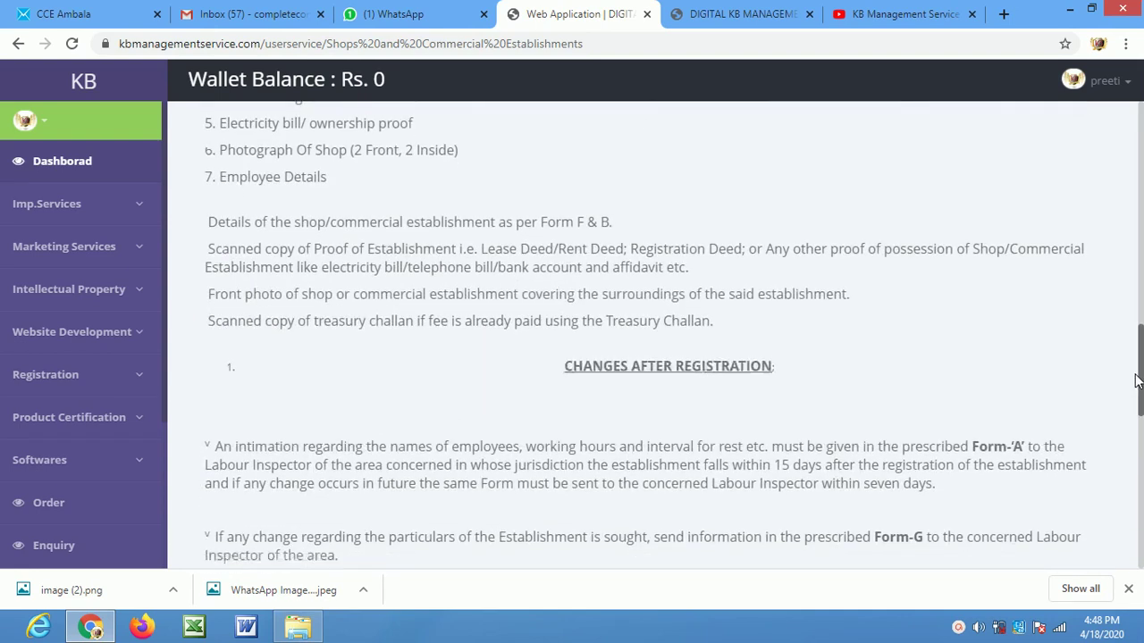
pyautogui.moveTo(1137, 380); pyautogui.dragTo(1123, 530)
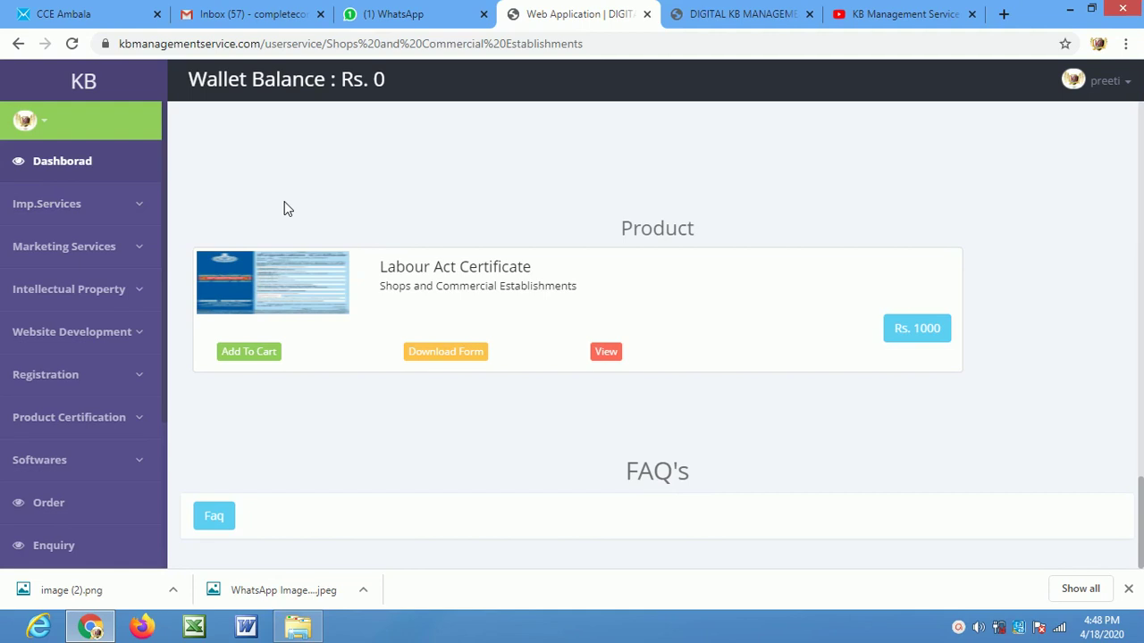
# Expand the Imp.Services sidebar submenu to list all important services
pyautogui.click(136, 211)
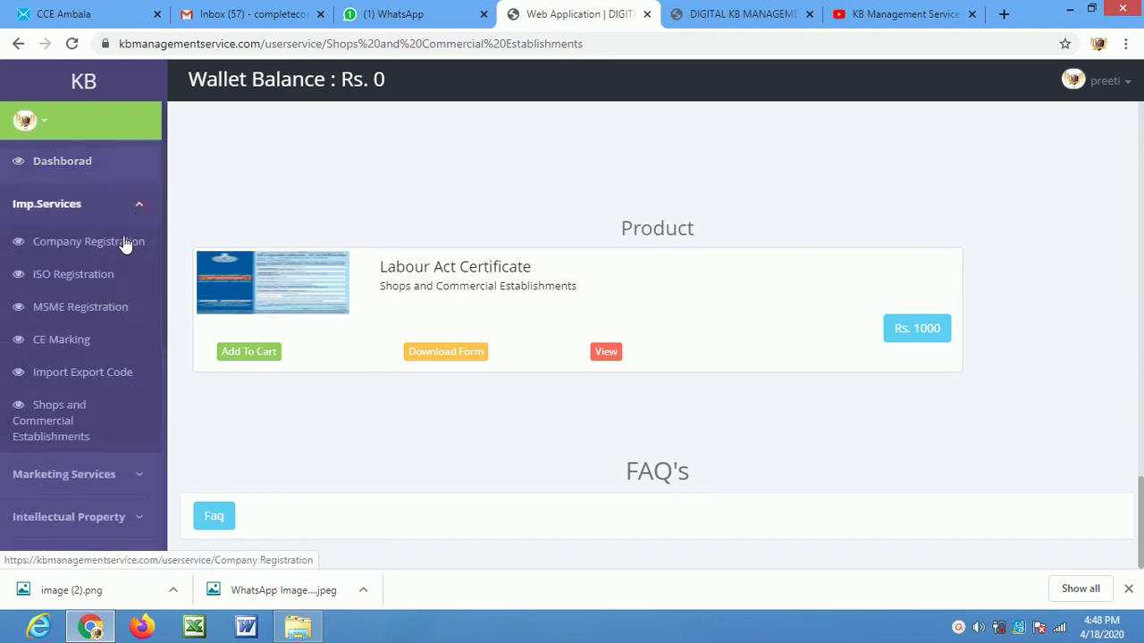